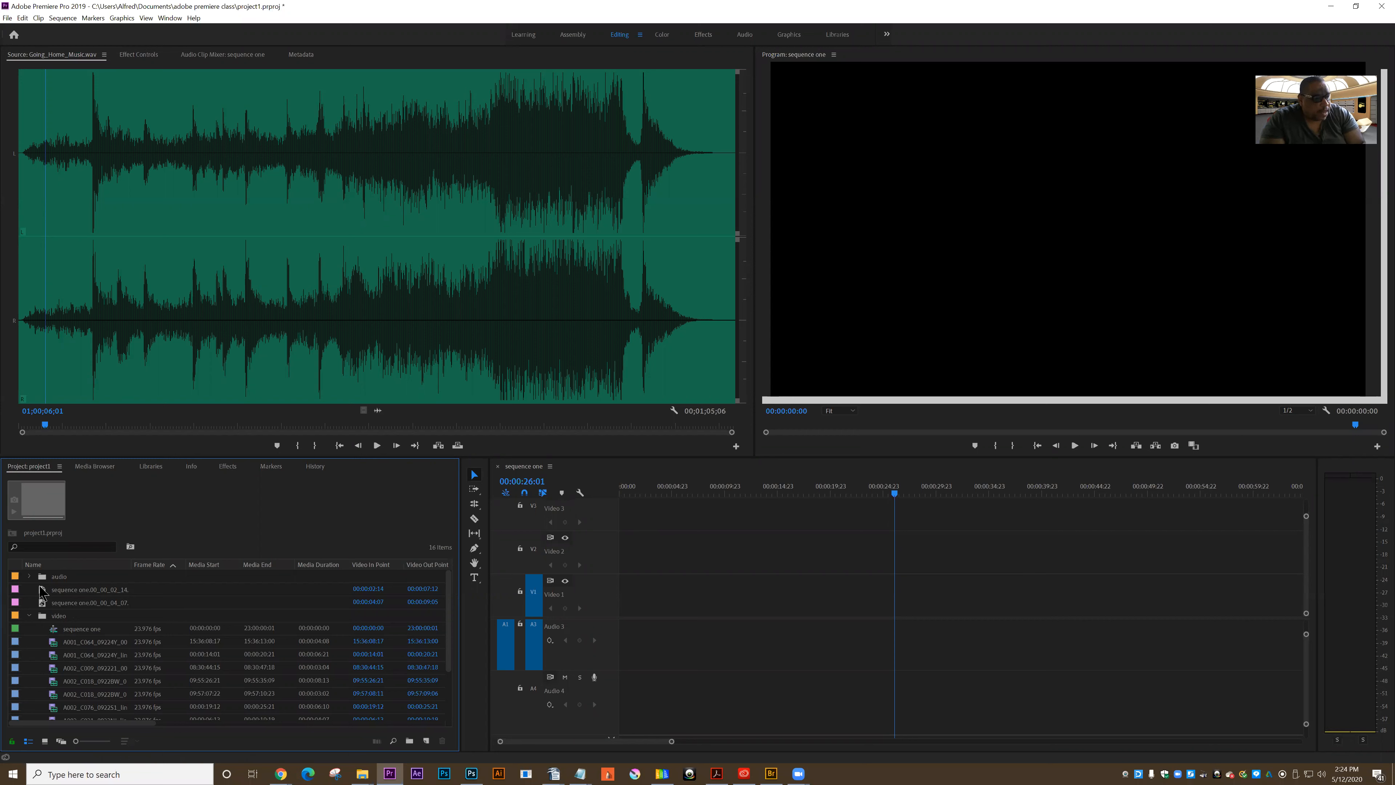
Open the still image sequence one.00_00_02_14 from the project for preview
left_click(30, 576)
left_click(30, 576)
double_click(44, 591)
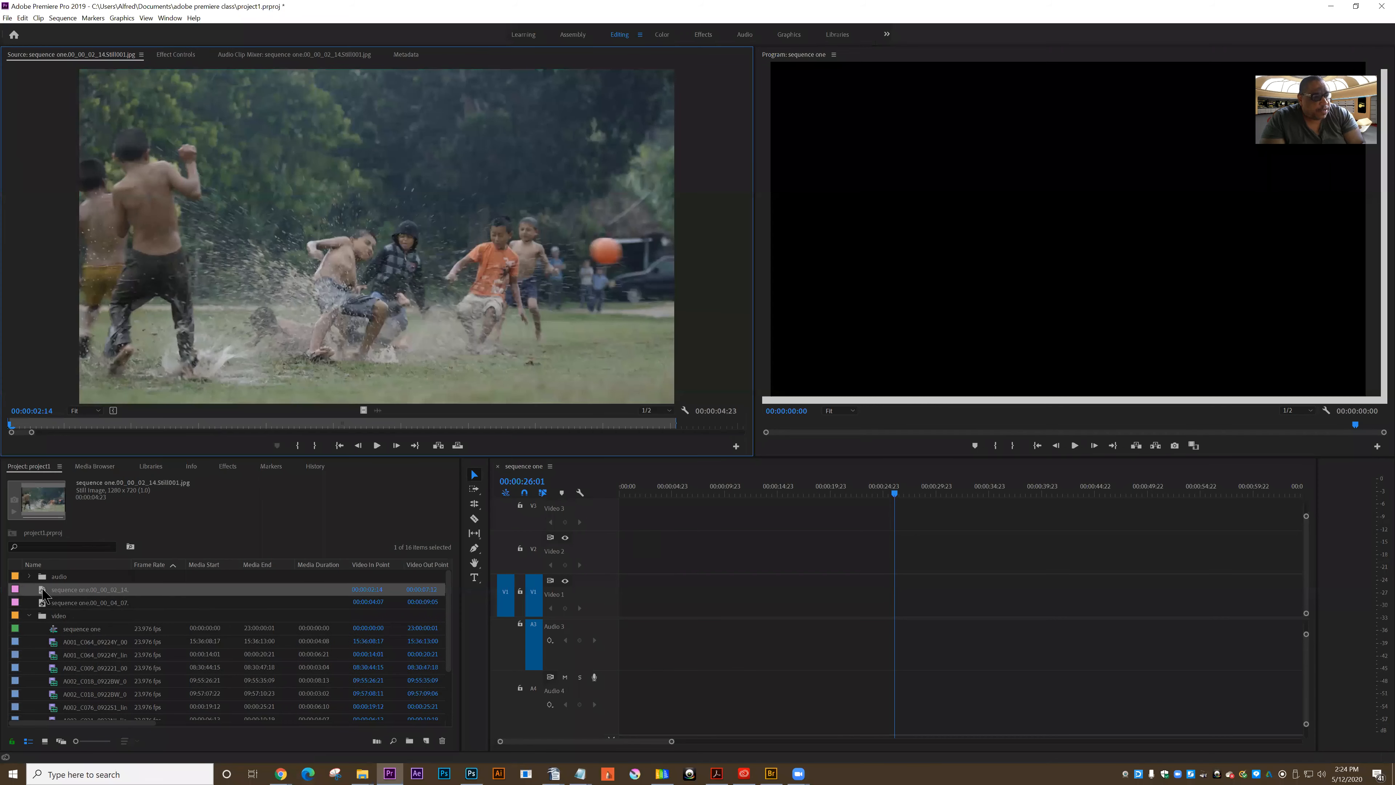
Open Going Home - VO.mp3 from the audio bin and play it from just before the first spoken section
left_click(34, 577)
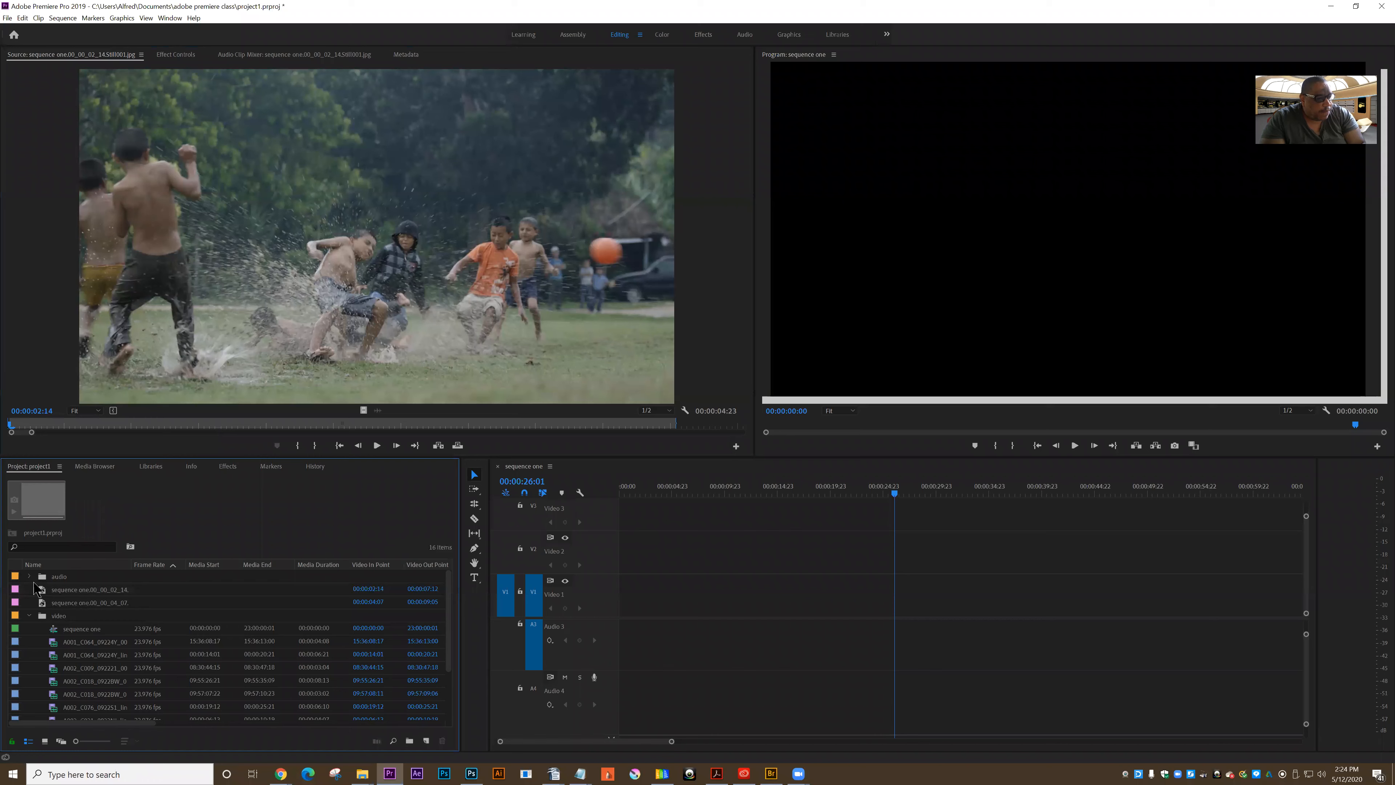
left_click(30, 577)
double_click(56, 591)
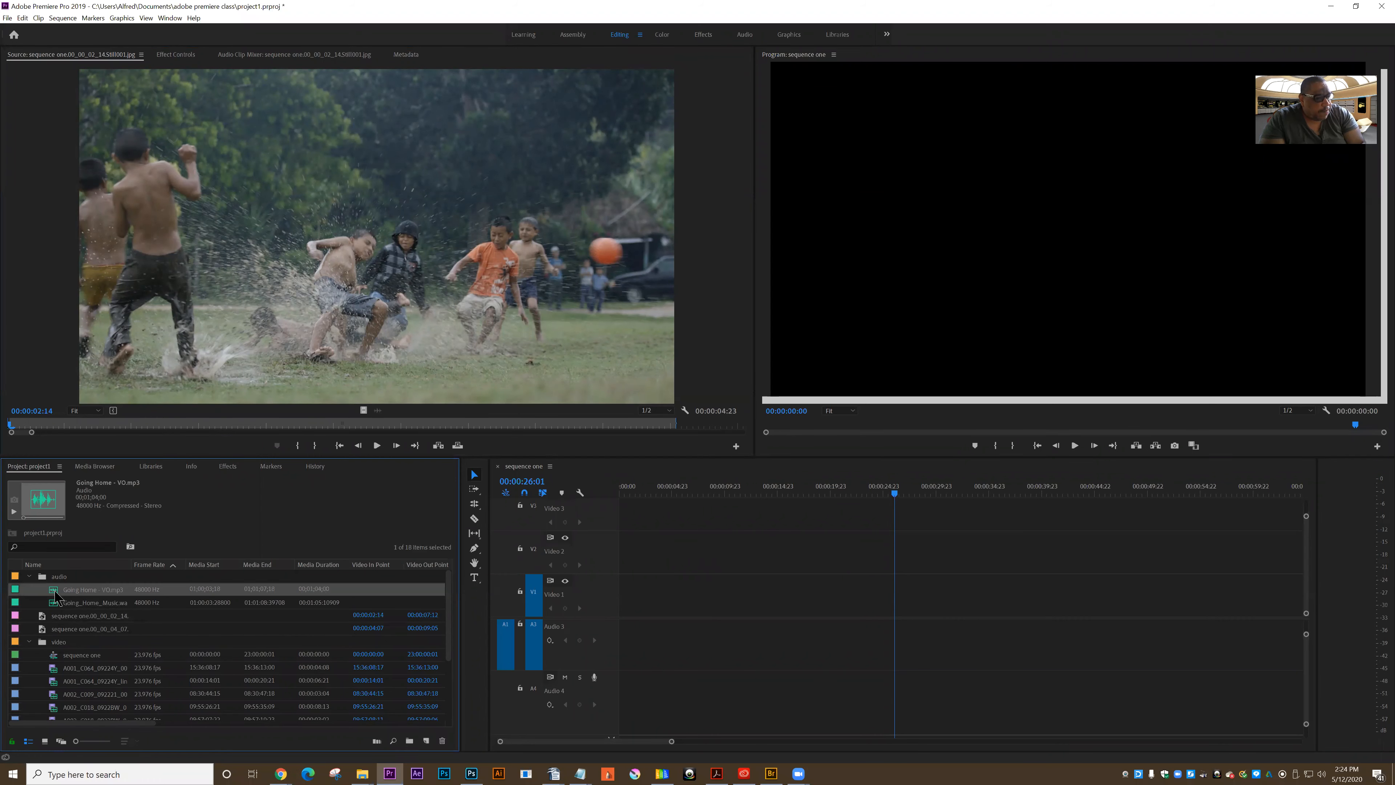
left_click(163, 308)
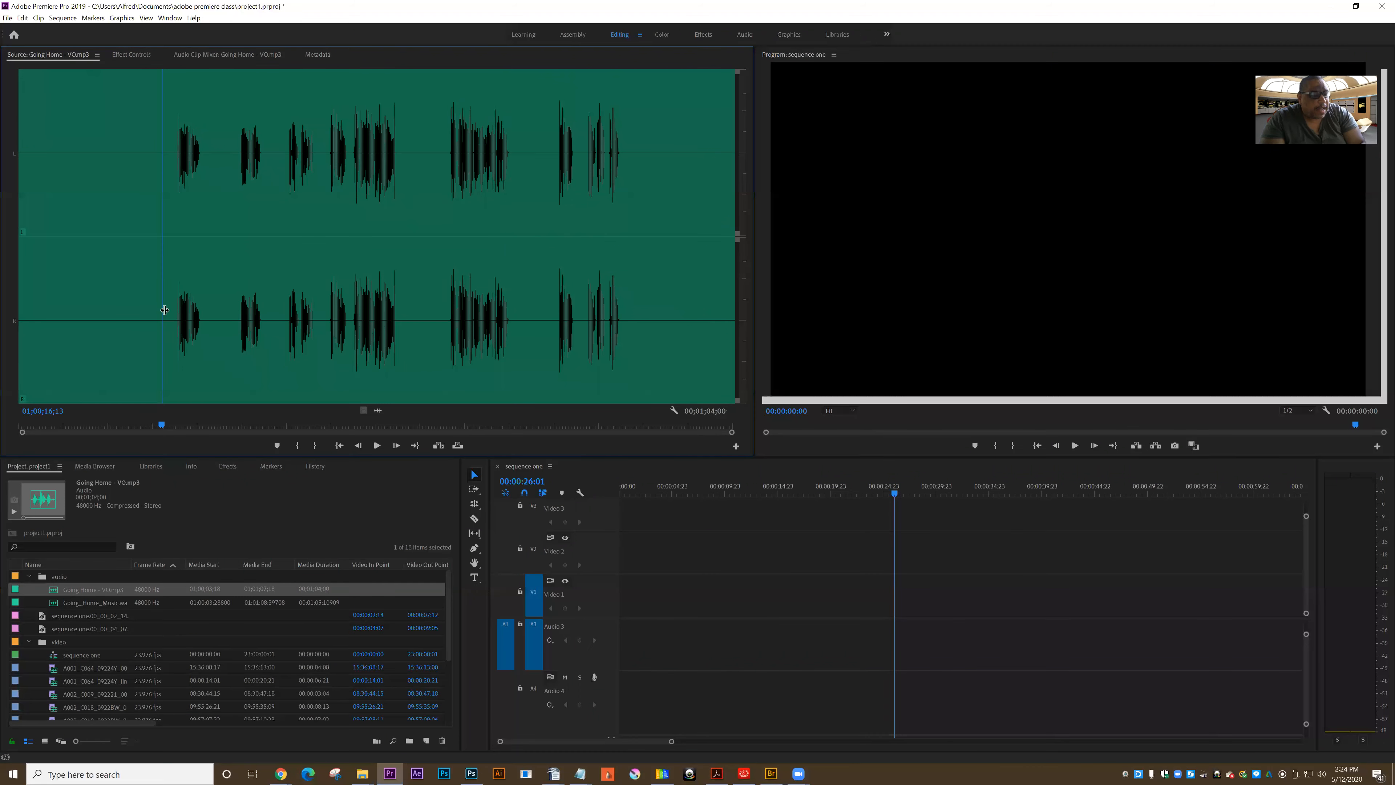
mouse_move(184, 314)
left_mouse_down()
mouse_move(198, 315)
mouse_move(172, 319)
left_mouse_up()
left_click(378, 445)
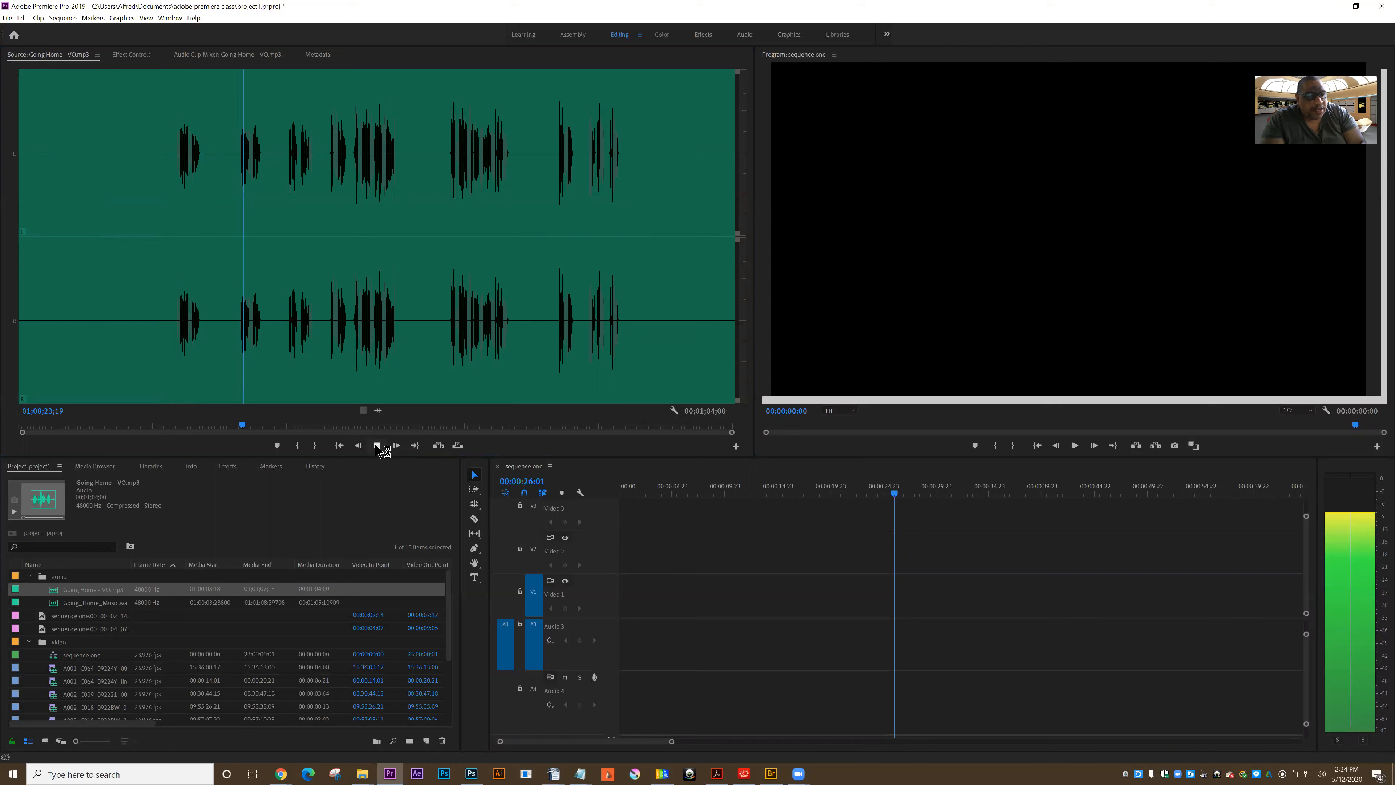
left_click(377, 446)
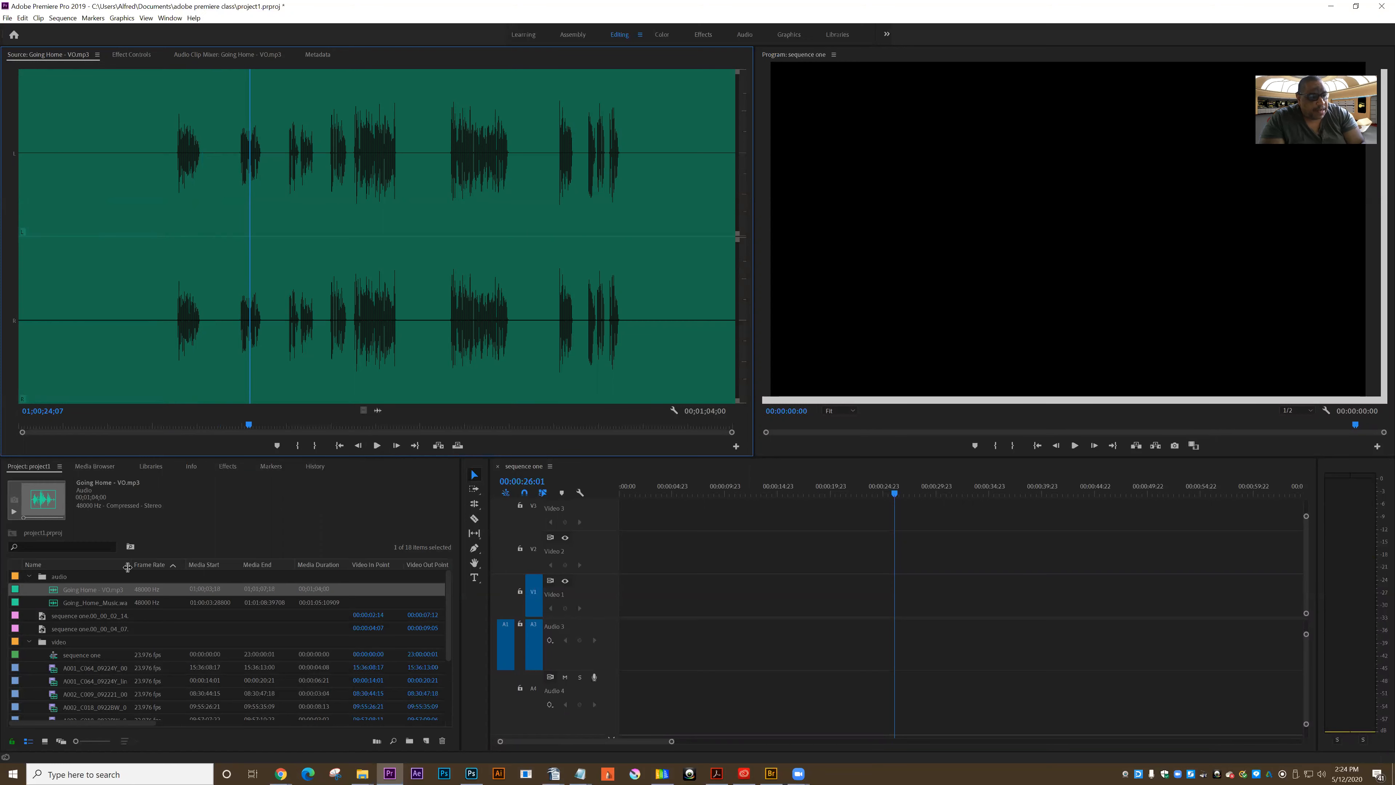
Open Going_Home_Music.wav and play it from the beginning through its first strong beat
double_click(53, 603)
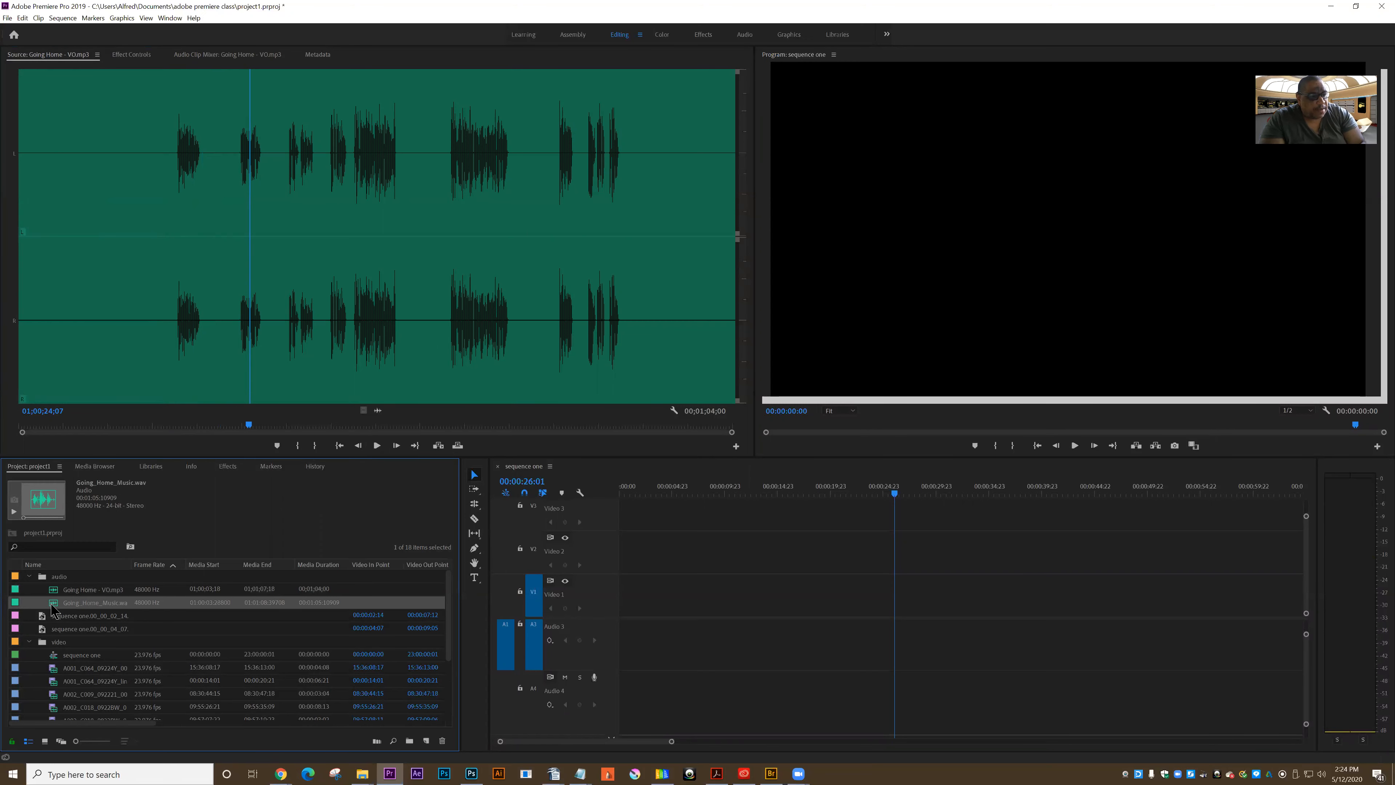
left_click(23, 309)
left_click(376, 446)
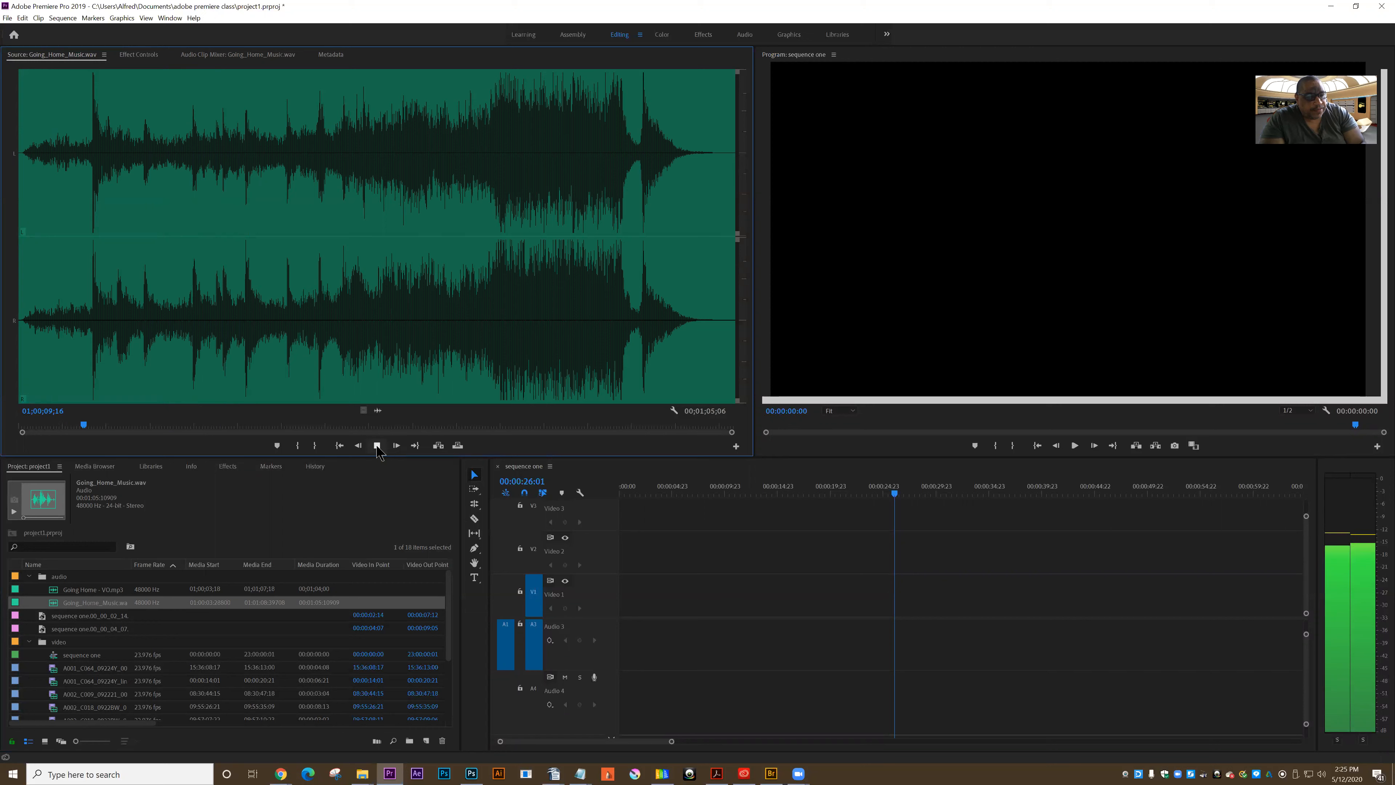
left_click(377, 446)
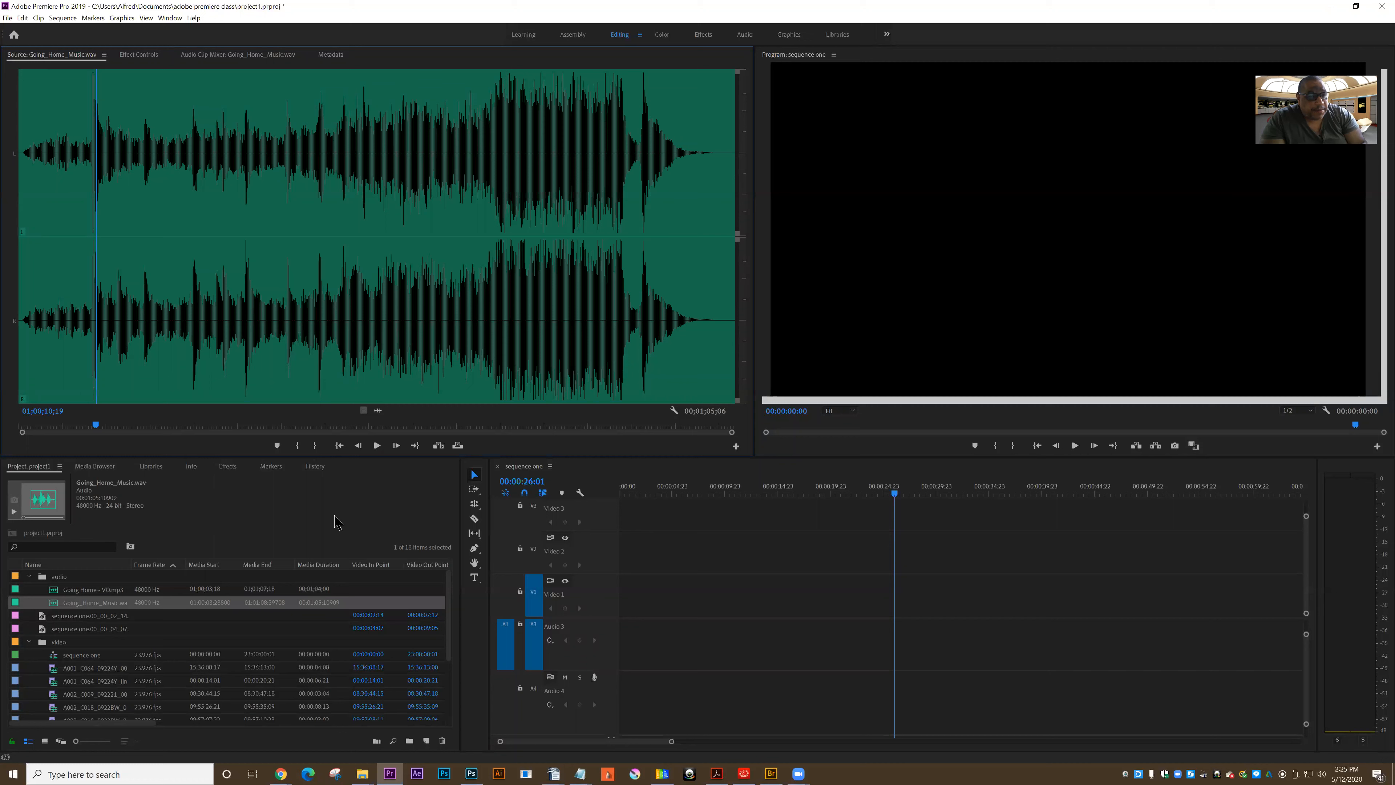
Place Going_Home_Music.wav at the start of sequence one on the Audio 4 track and reduce the audio track heights
left_click(668, 424)
left_click(405, 358)
left_click_drag(678, 649, 623, 700)
left_click_drag(1306, 635, 1305, 623)
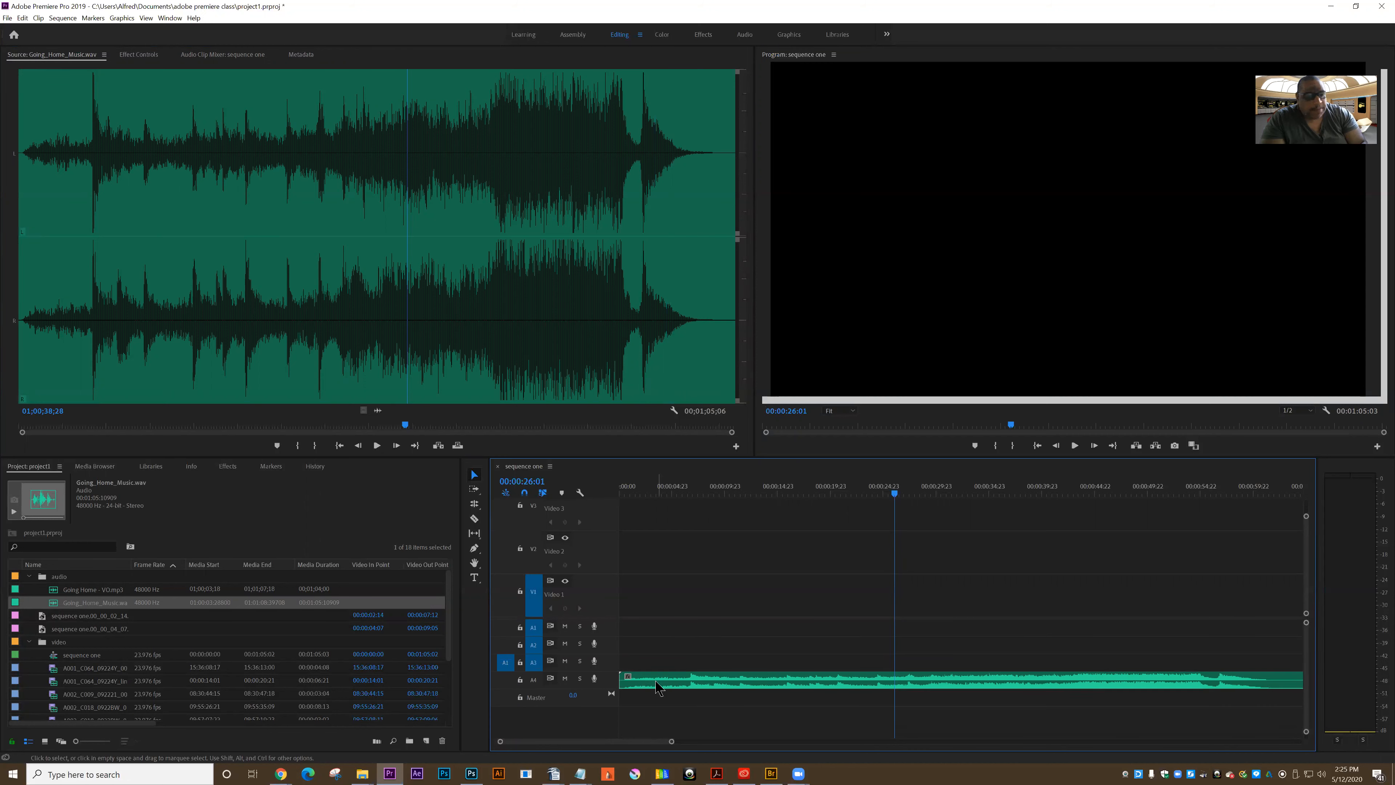
Play the sequence from its start up to the music's first strong beat
left_click(622, 487)
left_click(1076, 445)
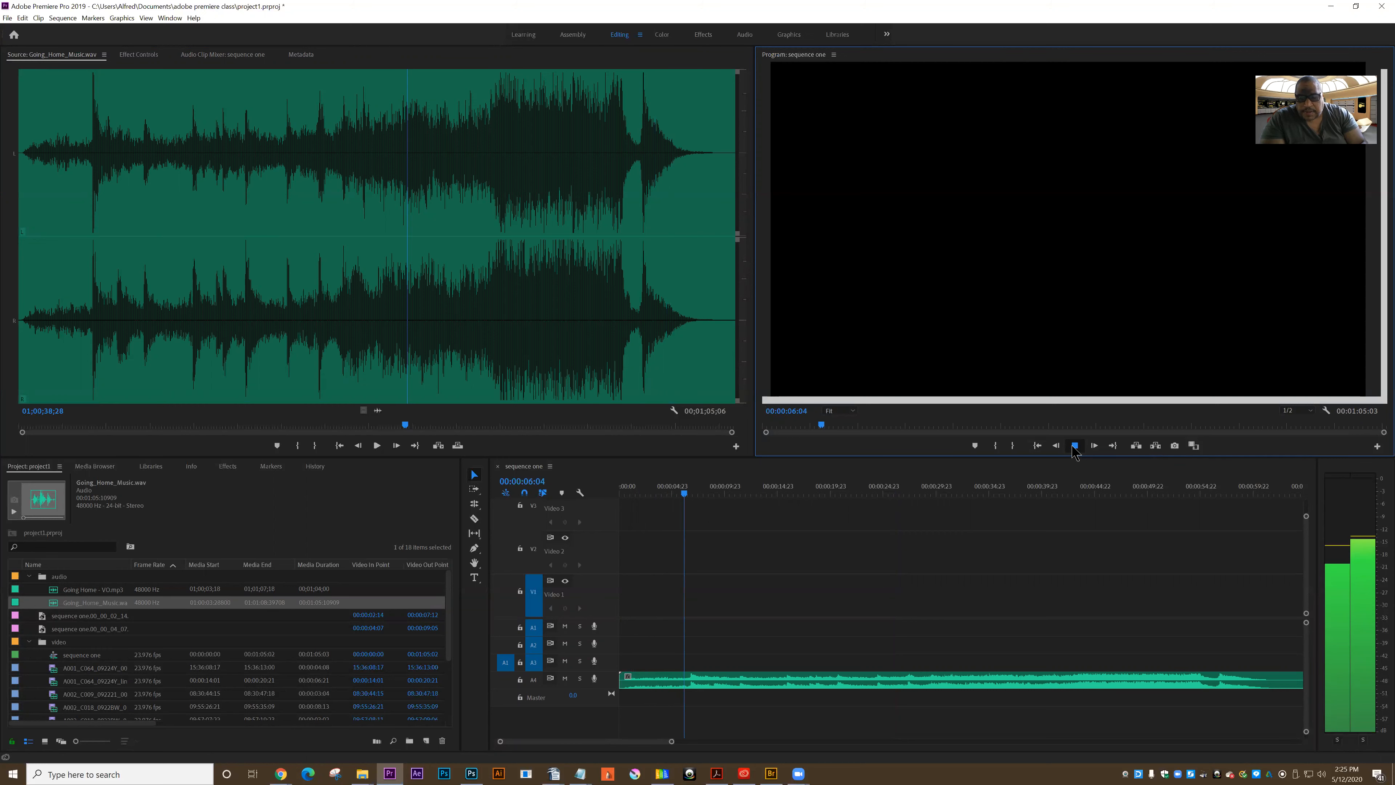
left_click(1074, 448)
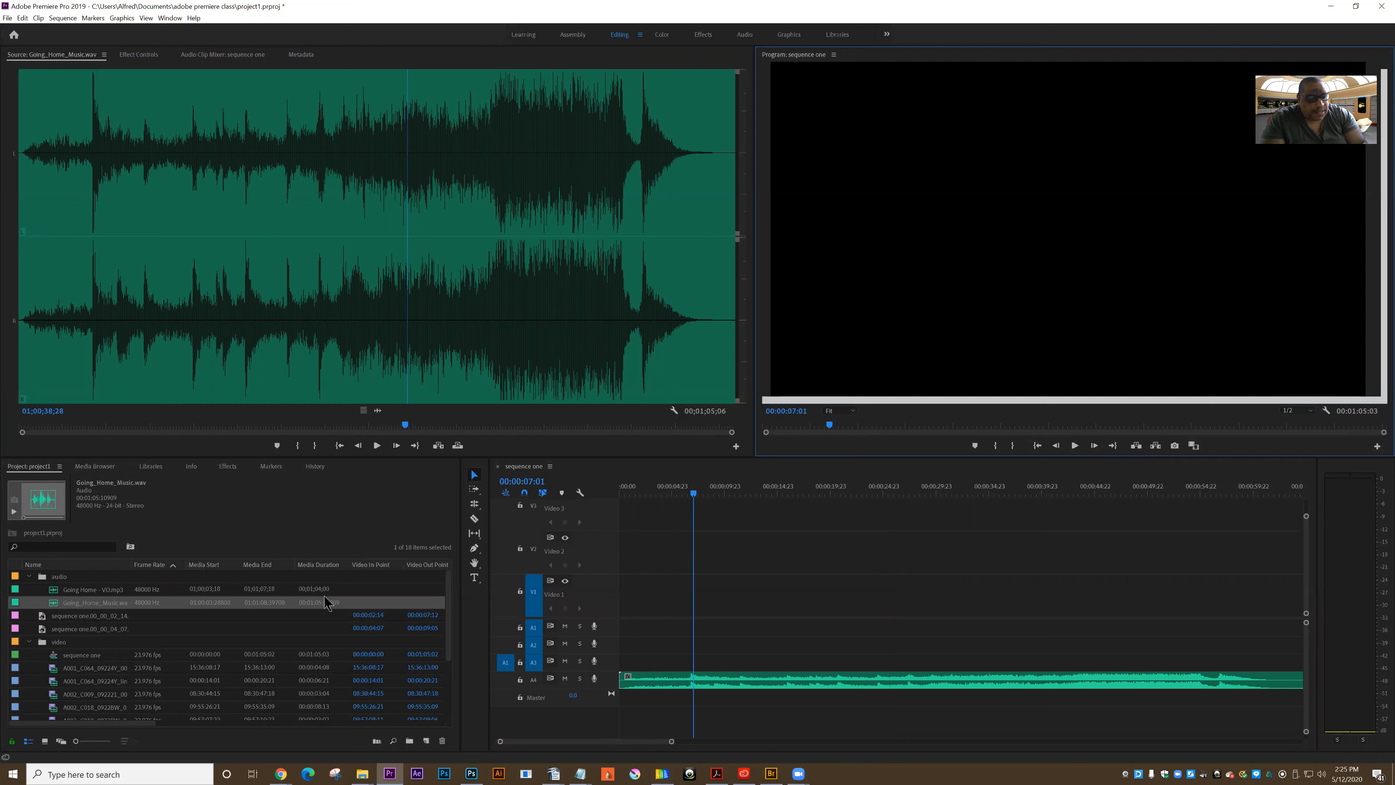
Place A001_C064_09224Y_001.mp4 from the video bin at the start of the Video 1 track
left_click_drag(448, 619, 448, 623)
scroll(88, 666, "down", 1)
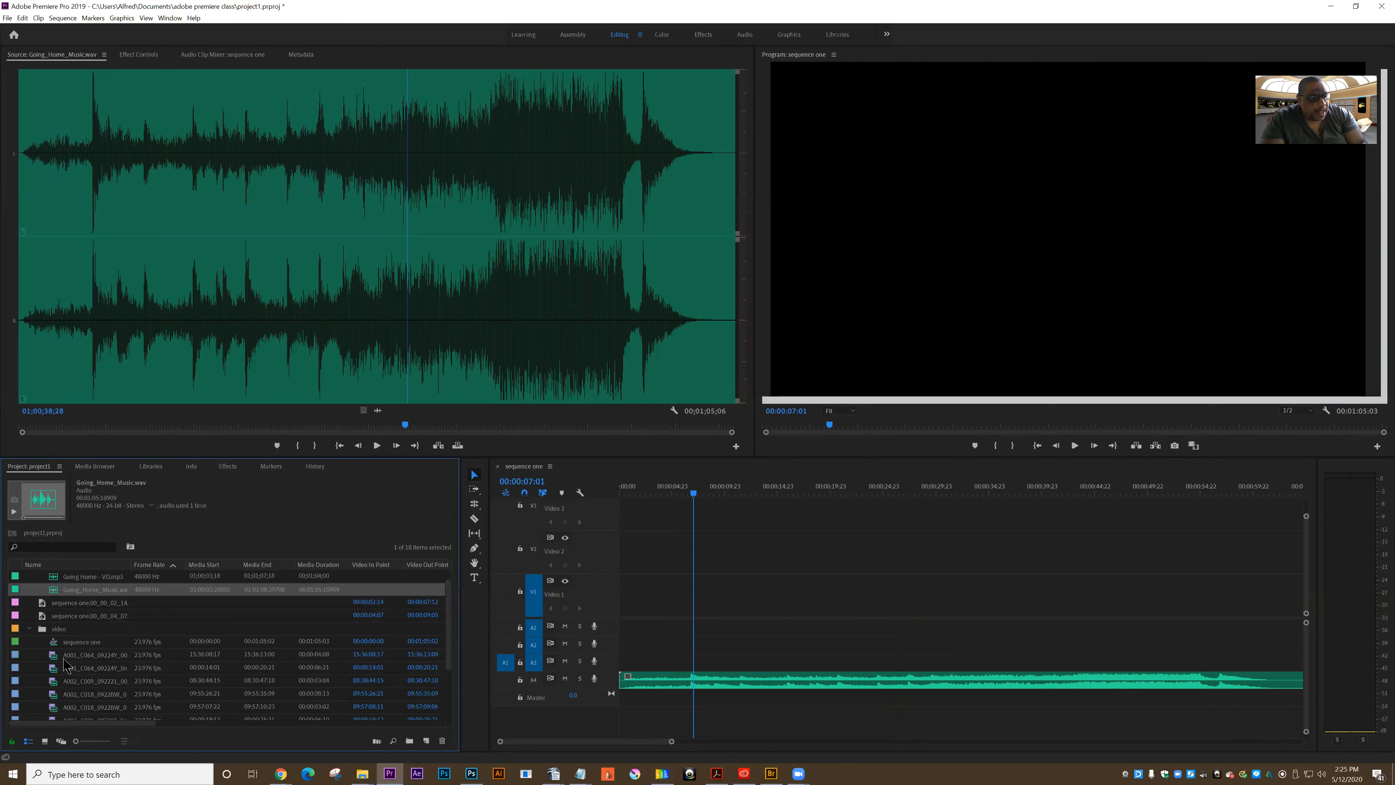
left_click(65, 655)
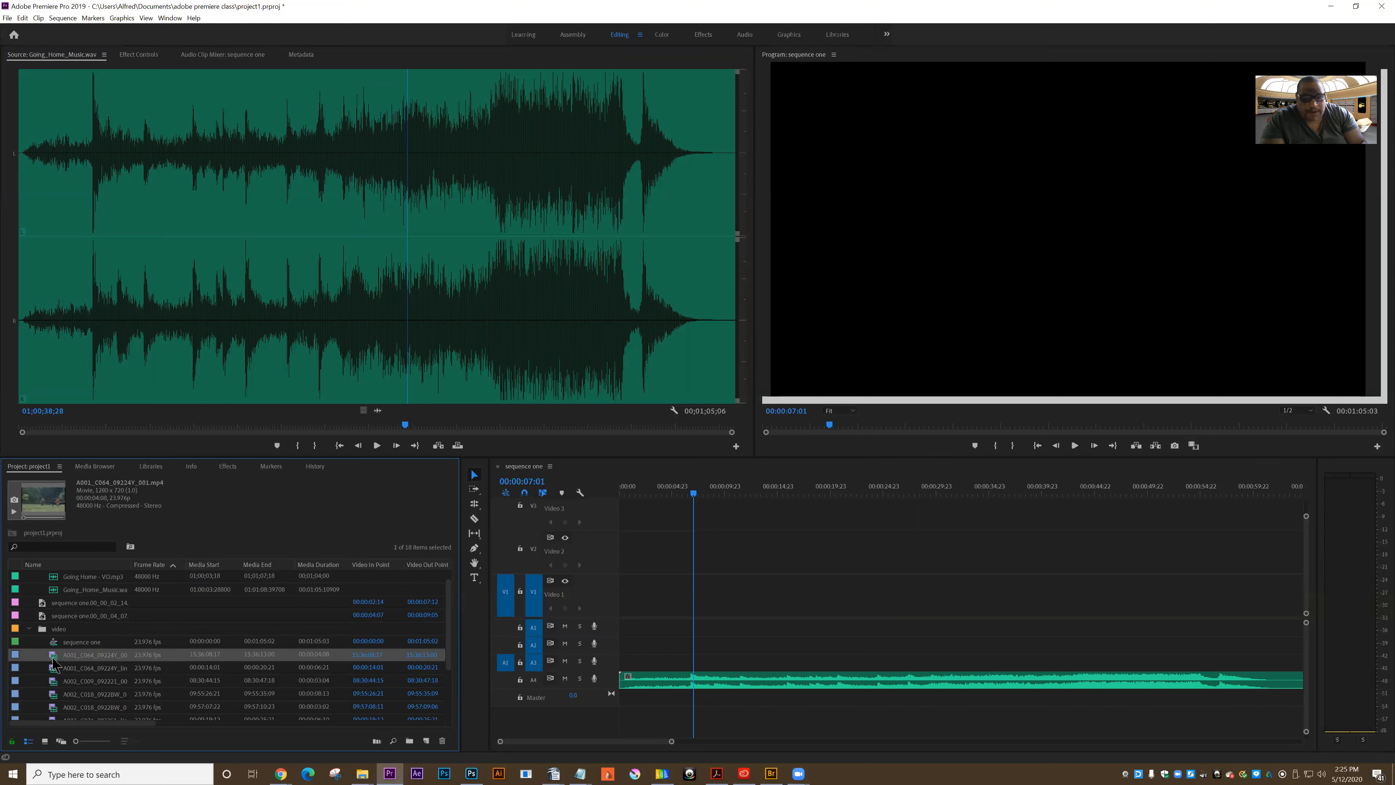
left_click_drag(51, 659, 609, 587)
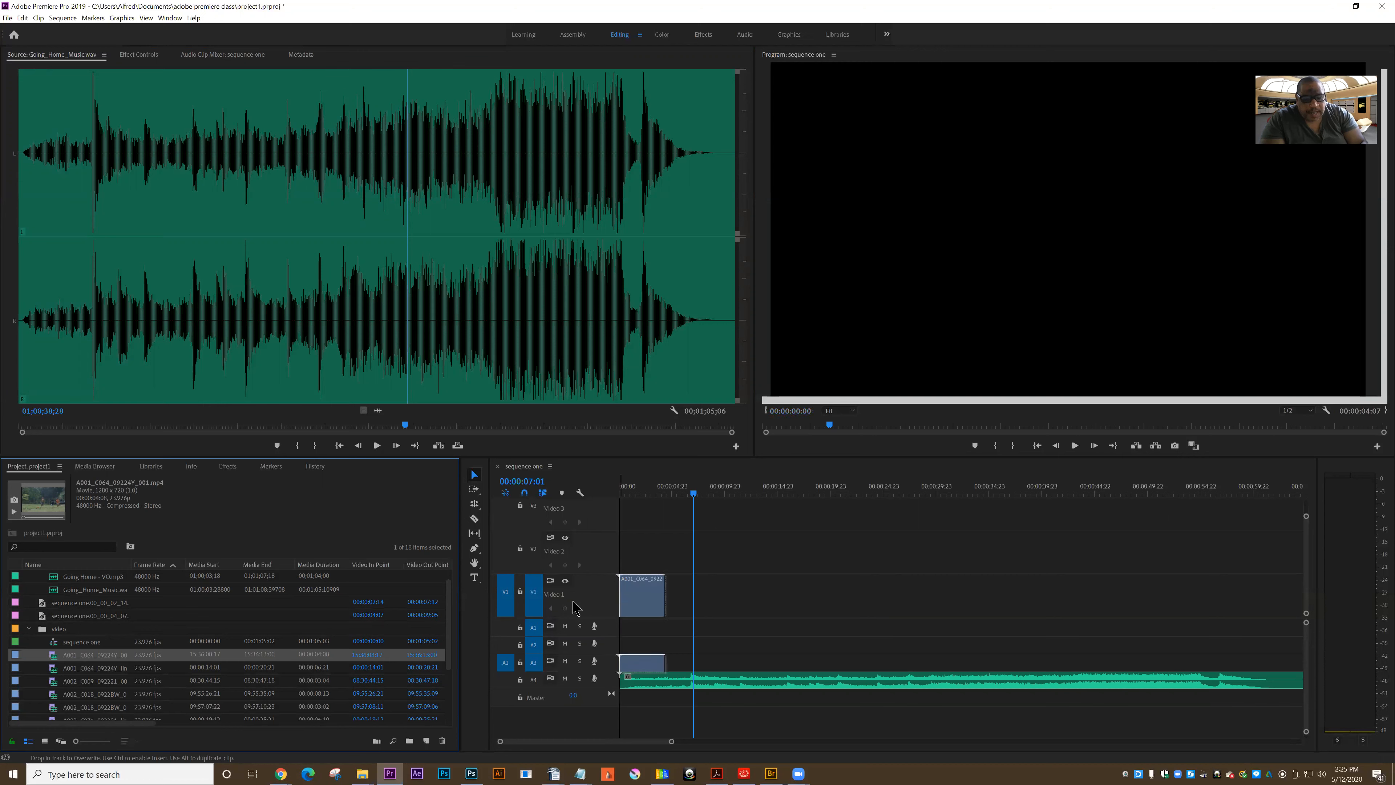
Preview A001_C064_09224Y_001.mp4 and A001_C064_09224Y_linked.mp4 by scrubbing through both clips
left_click(52, 662)
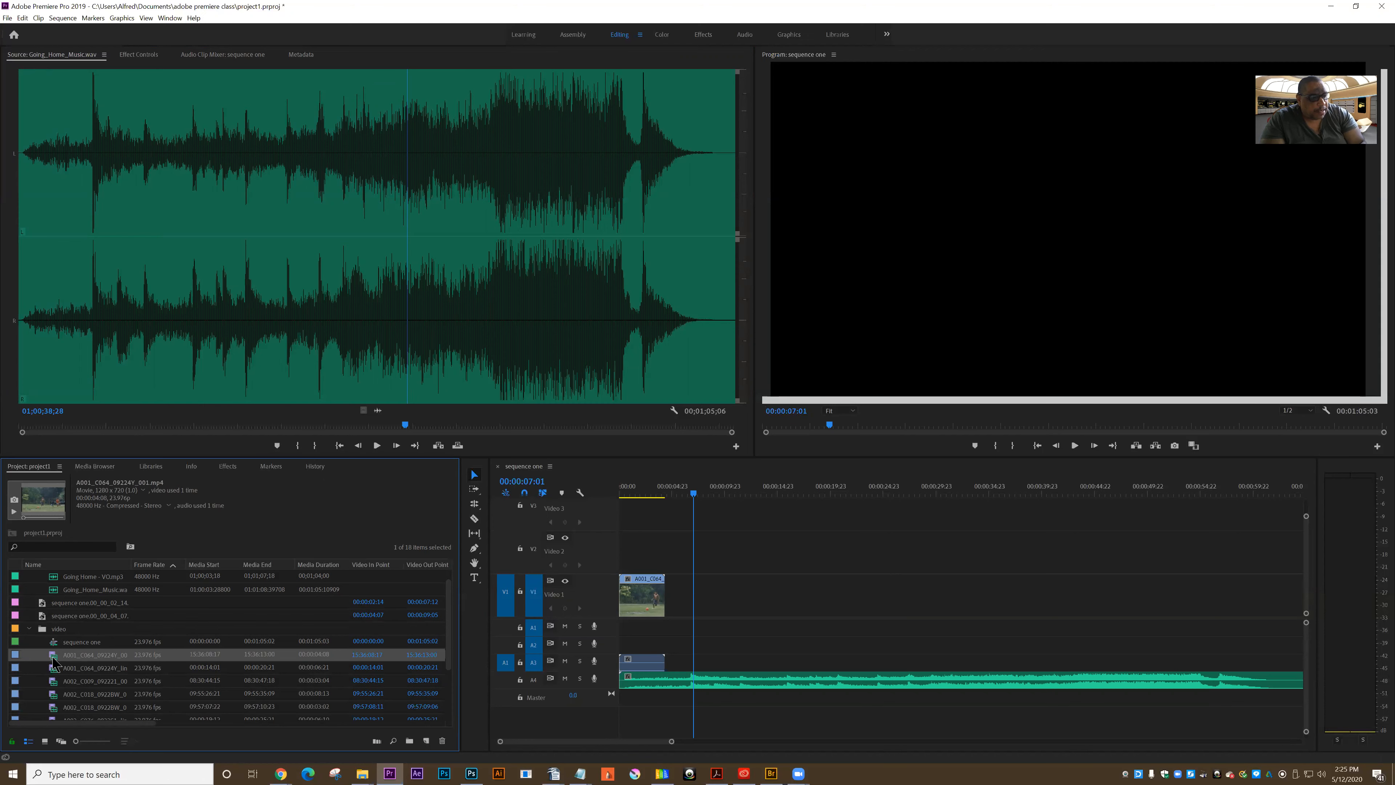
double_click(53, 662)
left_click(88, 427)
left_click_drag(237, 432, 406, 431)
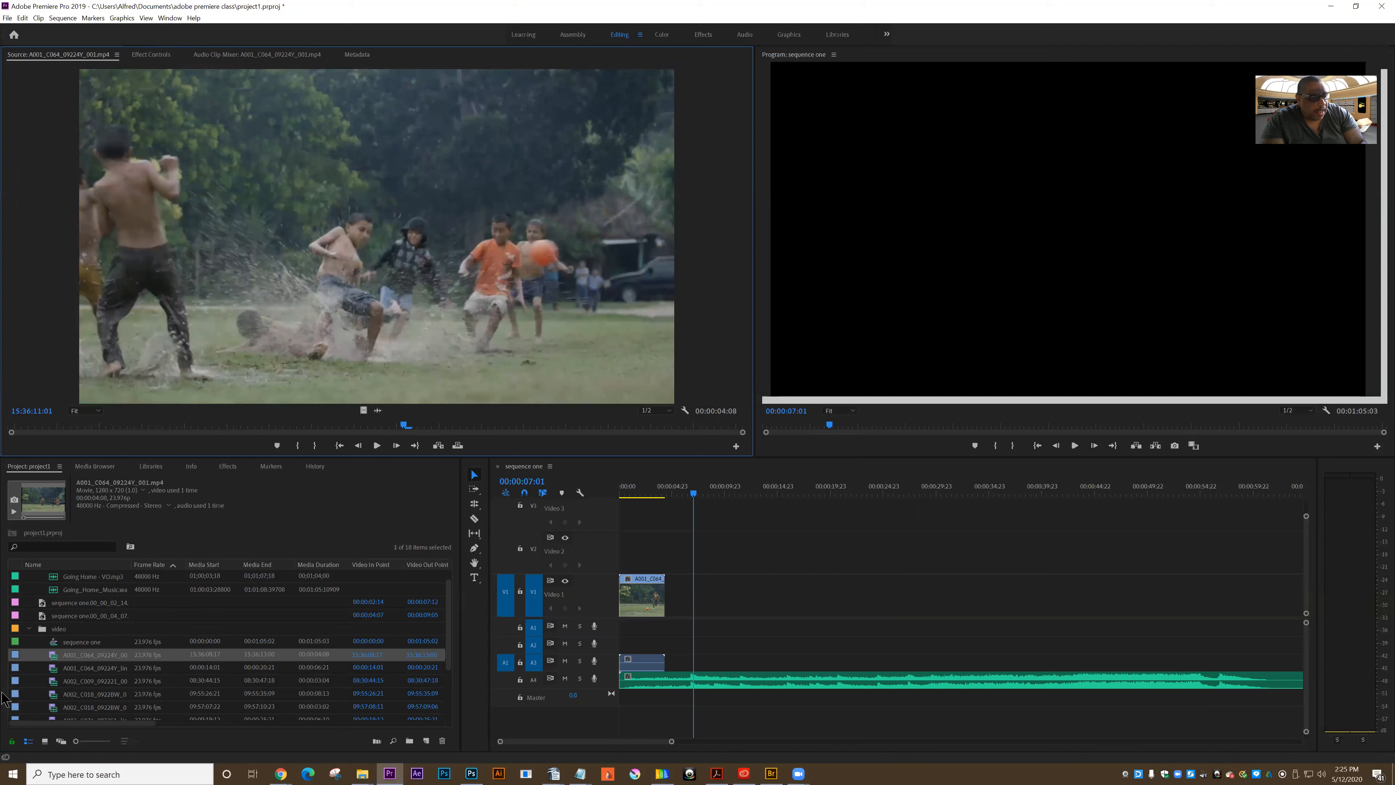
double_click(57, 669)
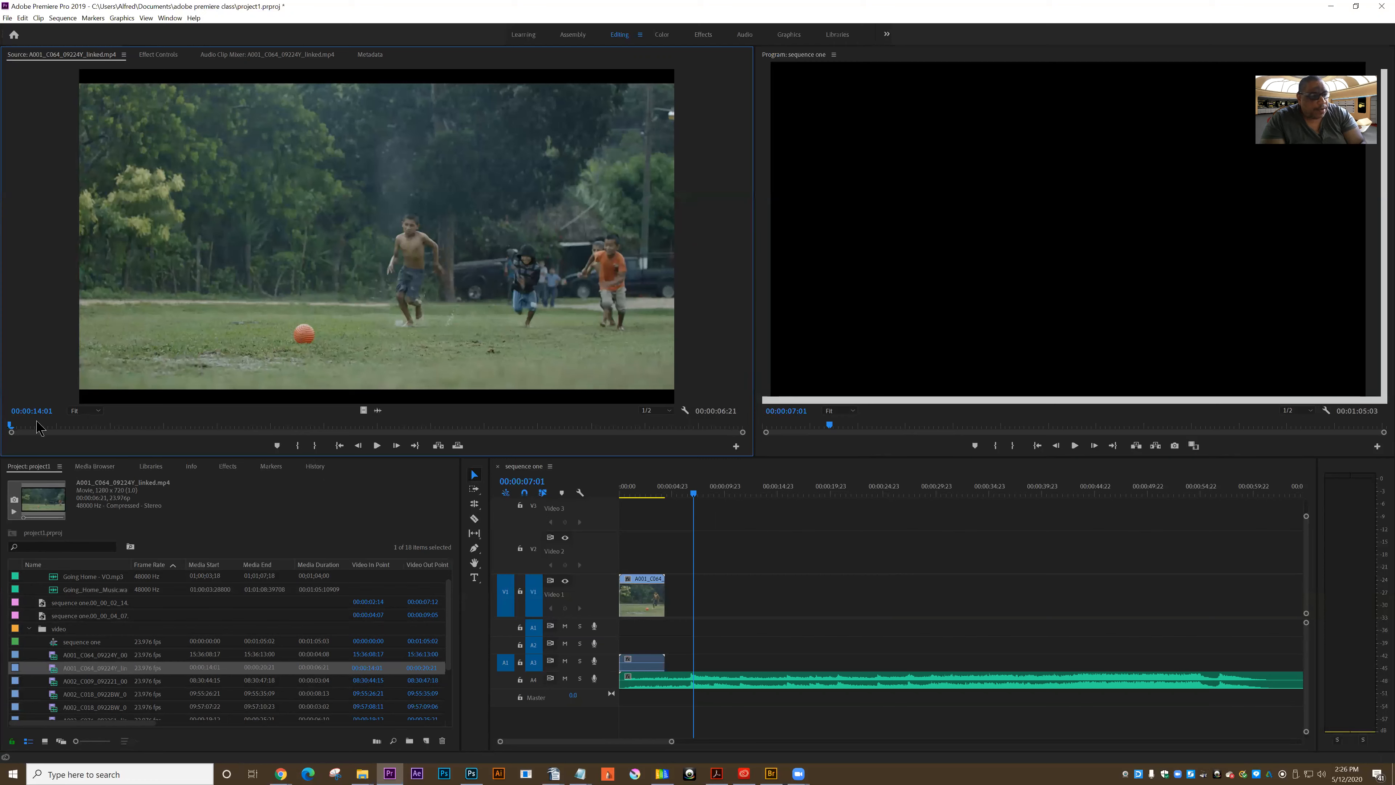
left_click_drag(16, 424, 191, 428)
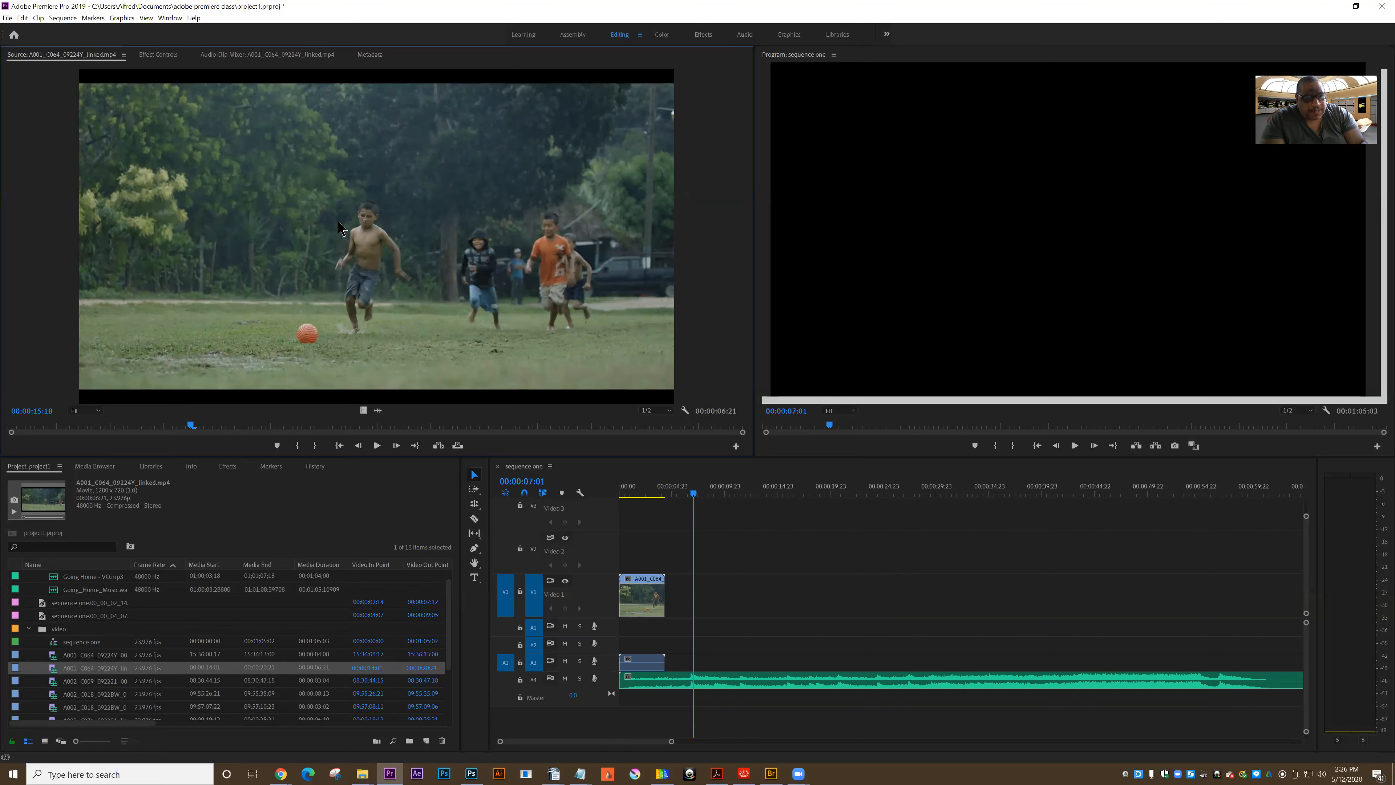
Add A001_C064_09224Y_linked.mp4 directly after the first clip on Video 1 and scrub through the sequence
left_click_drag(721, 514, 690, 558)
left_click(655, 496)
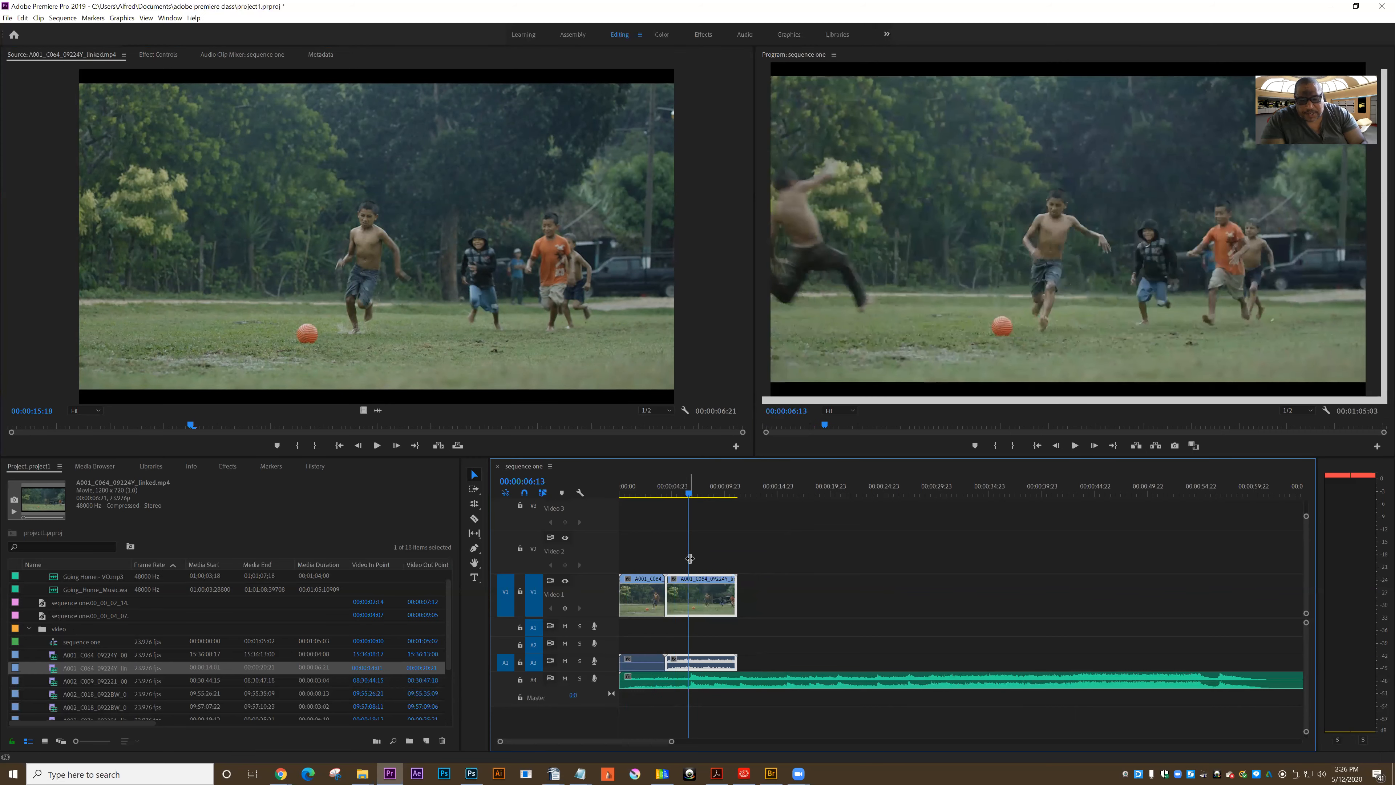
Try unlinking the second clip's audio from its video and deleting the audio, and undo the deletion
right_click(718, 599)
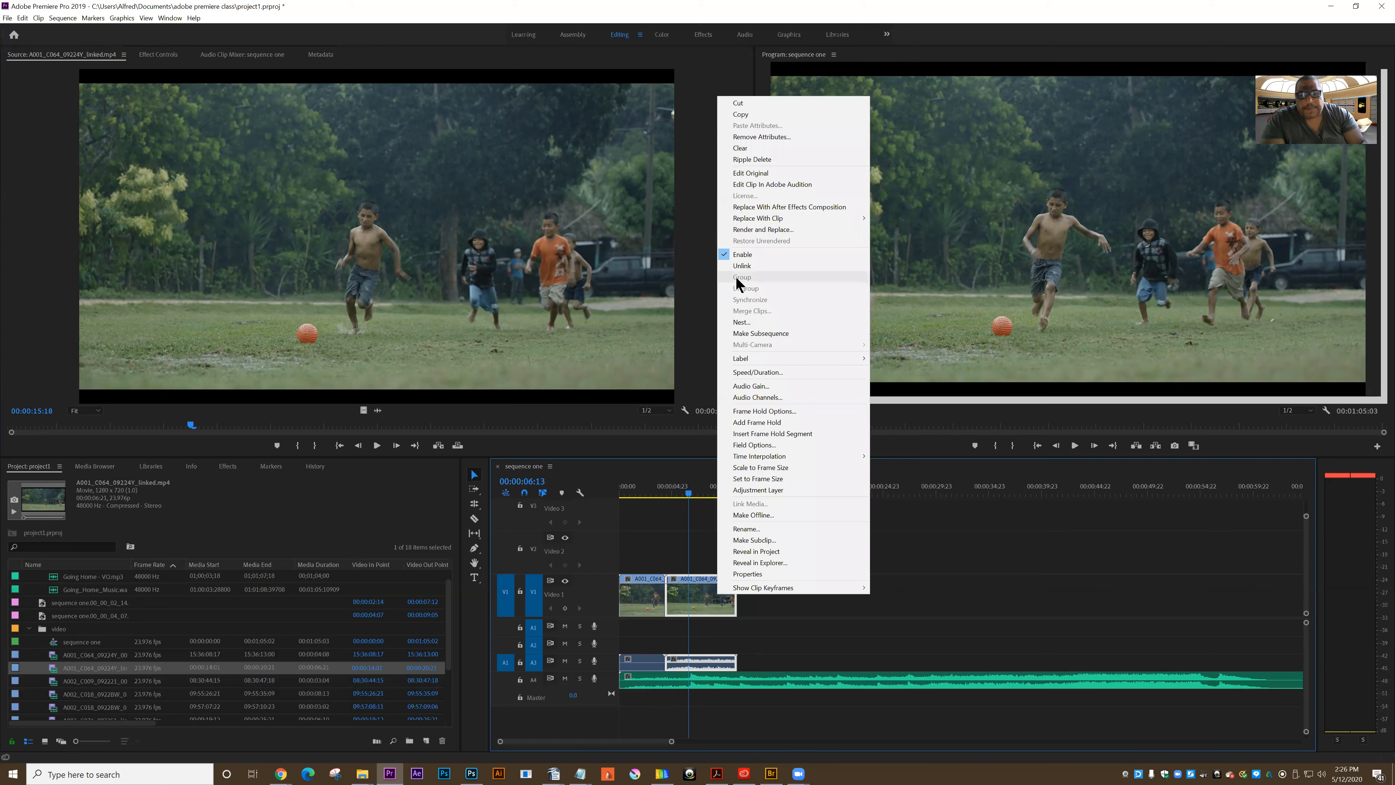
left_click(742, 266)
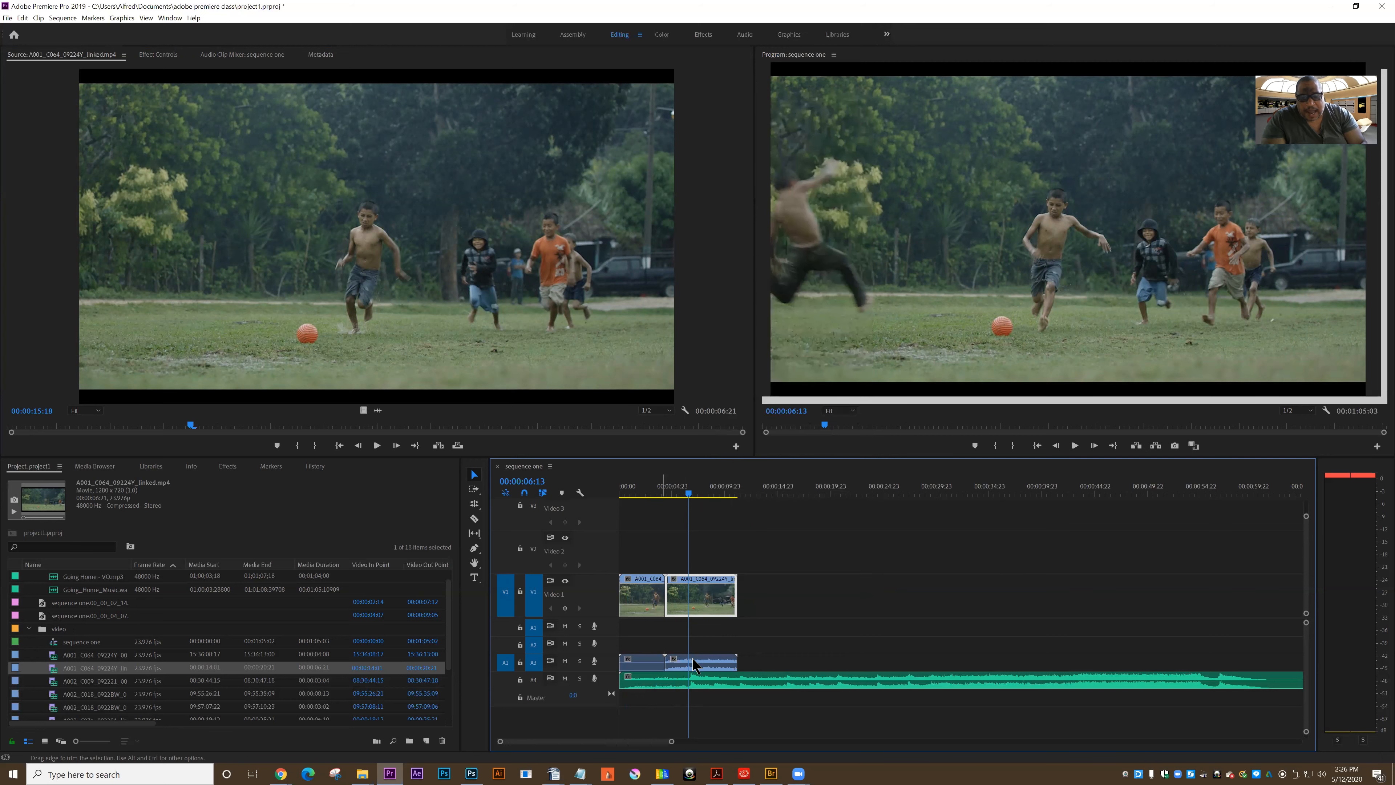
left_click(729, 669)
key("Delete")
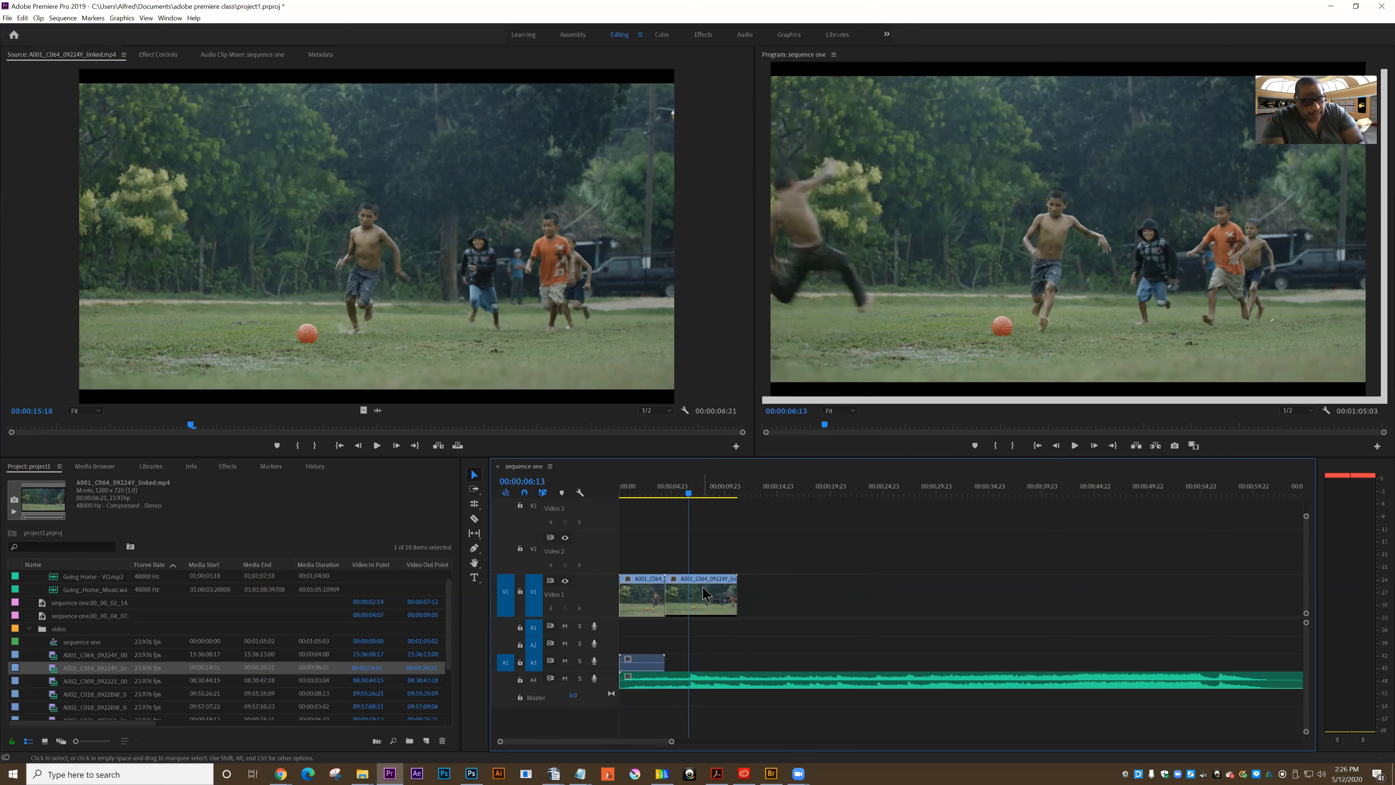
key("ctrl+z")
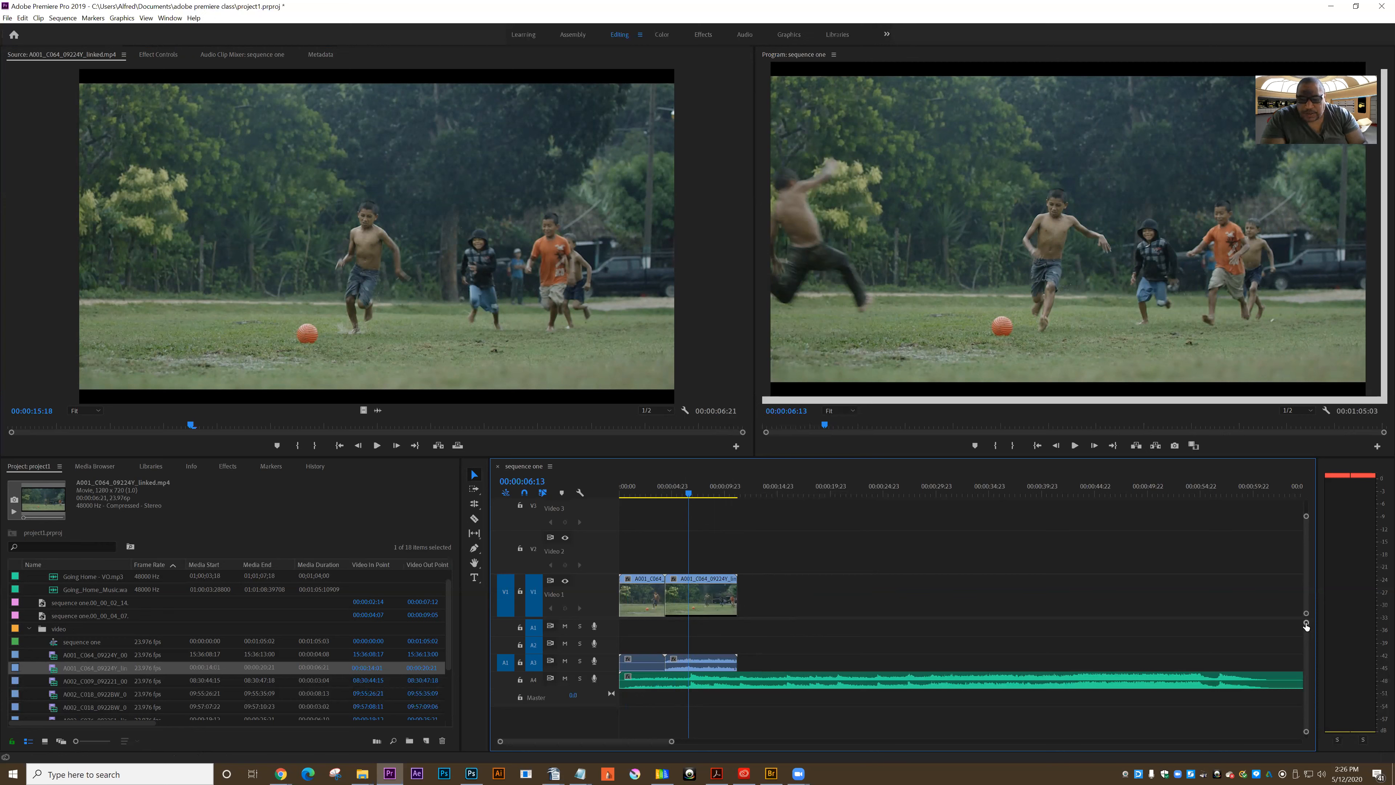
Enlarge the audio tracks and lower the second clip's volume line on Audio 3 to the minimum
left_click_drag(1307, 626, 1306, 633)
scroll(1307, 651, "down", 3)
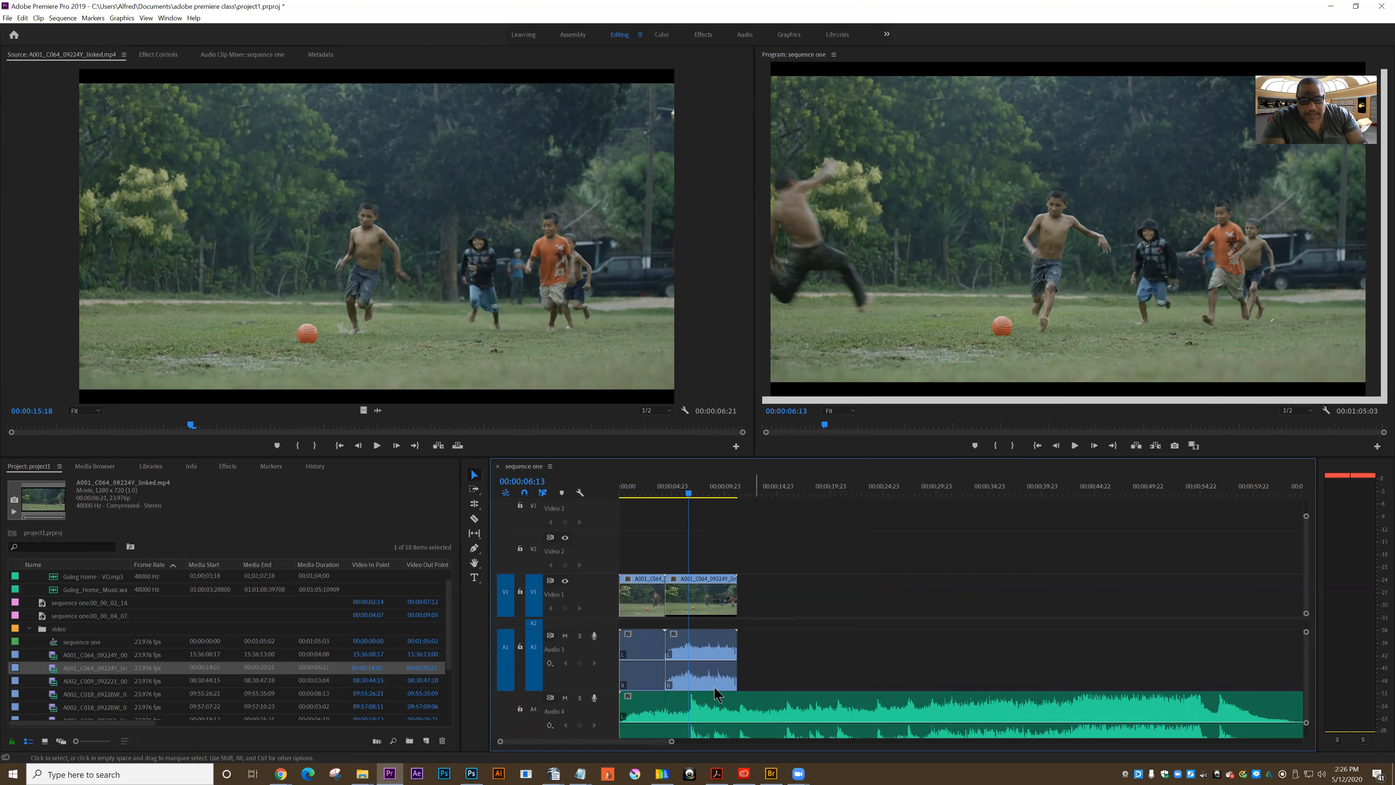
left_click(682, 662)
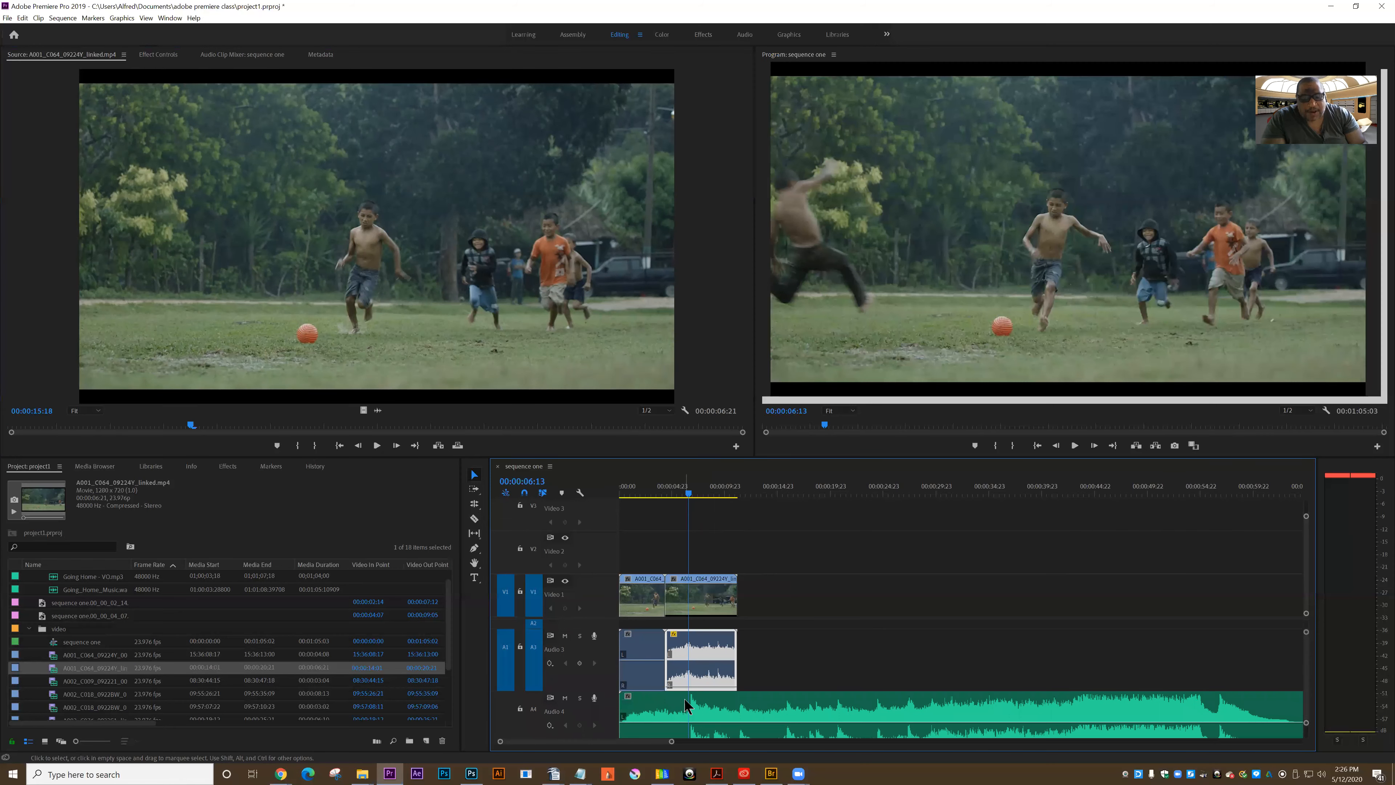
Try deleting the first clip and moving the second clip's video earlier to the playhead at 00:00:00:21
left_click_drag(650, 488, 628, 516)
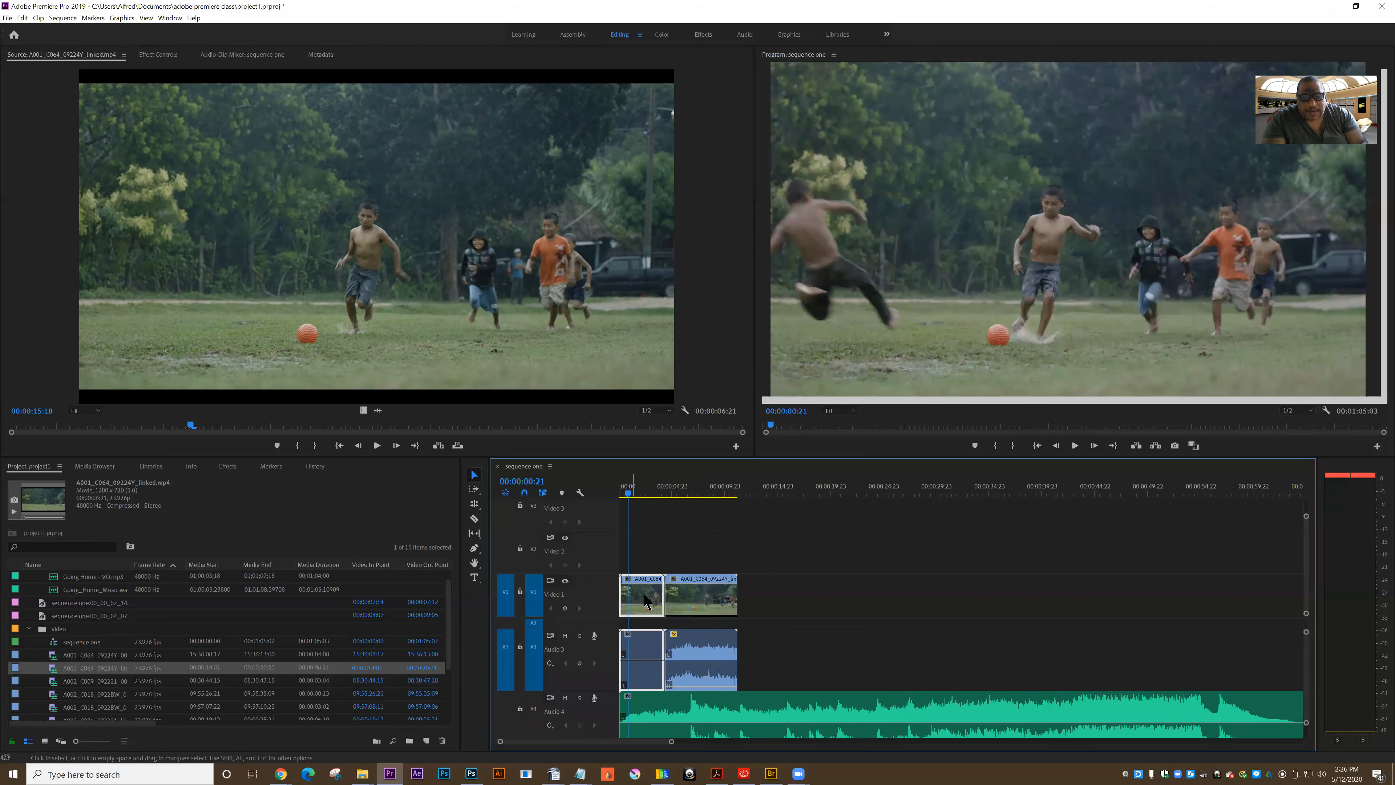
key("Delete")
left_click_drag(696, 600, 658, 597)
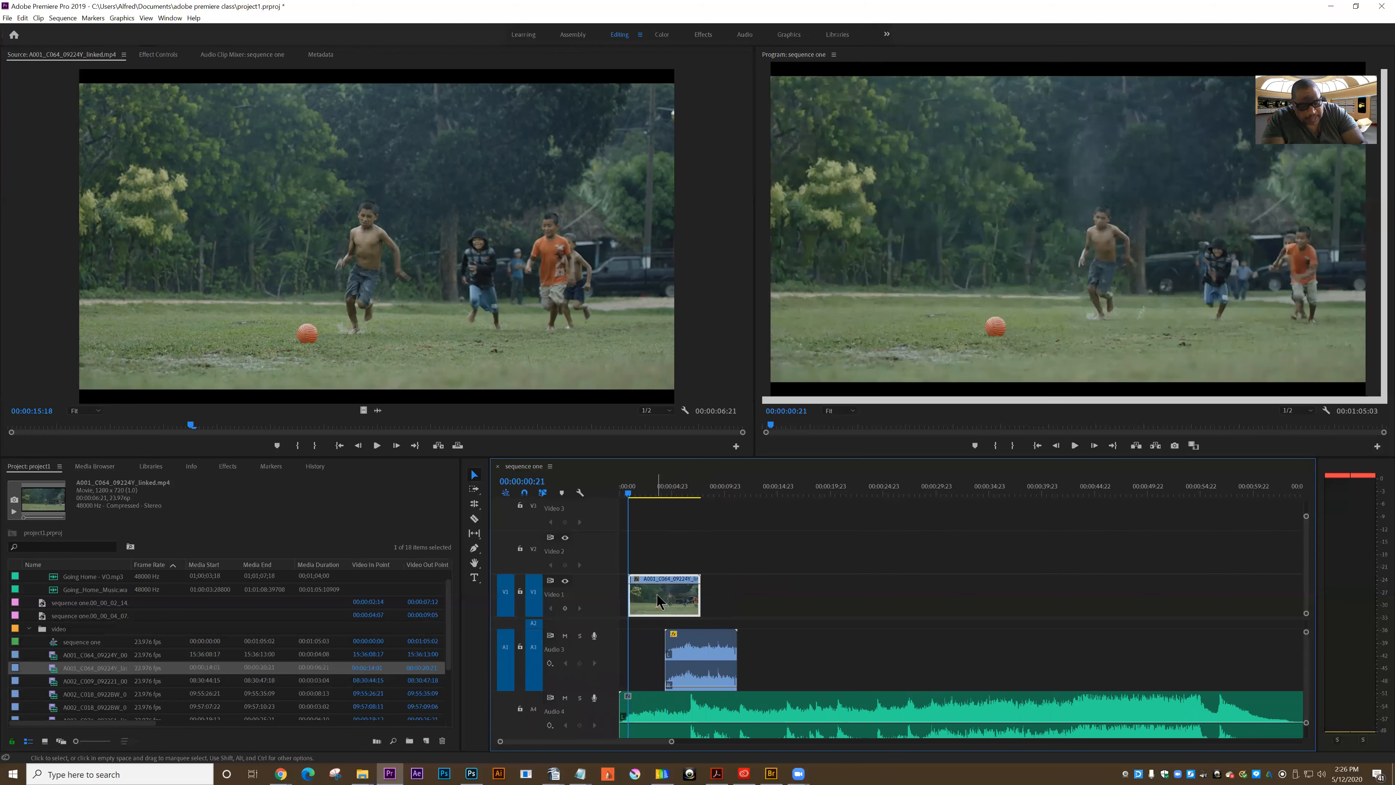
Undo the clip edits back to a sequence holding only the music track
key("ctrl+z")
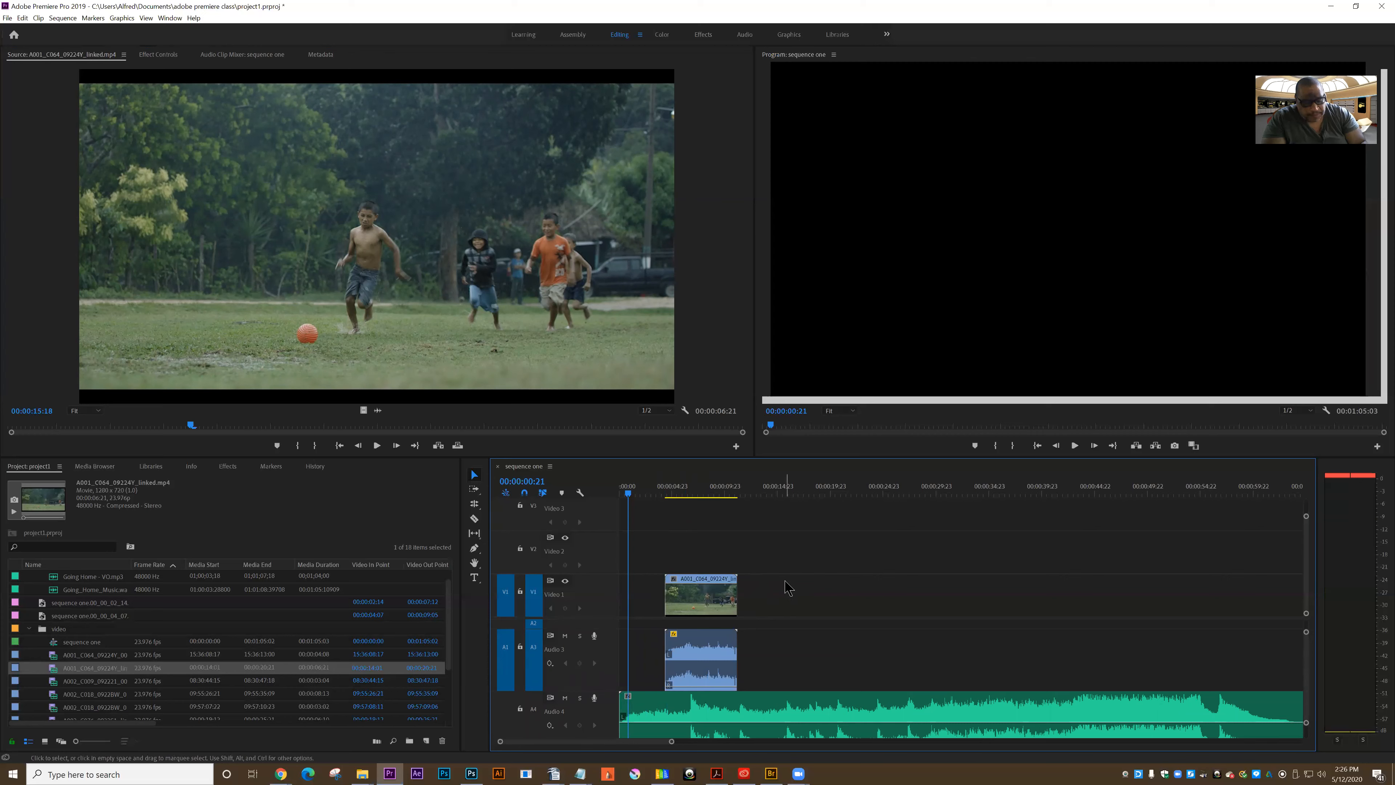
key("ctrl+z")
key("ctrl+z")
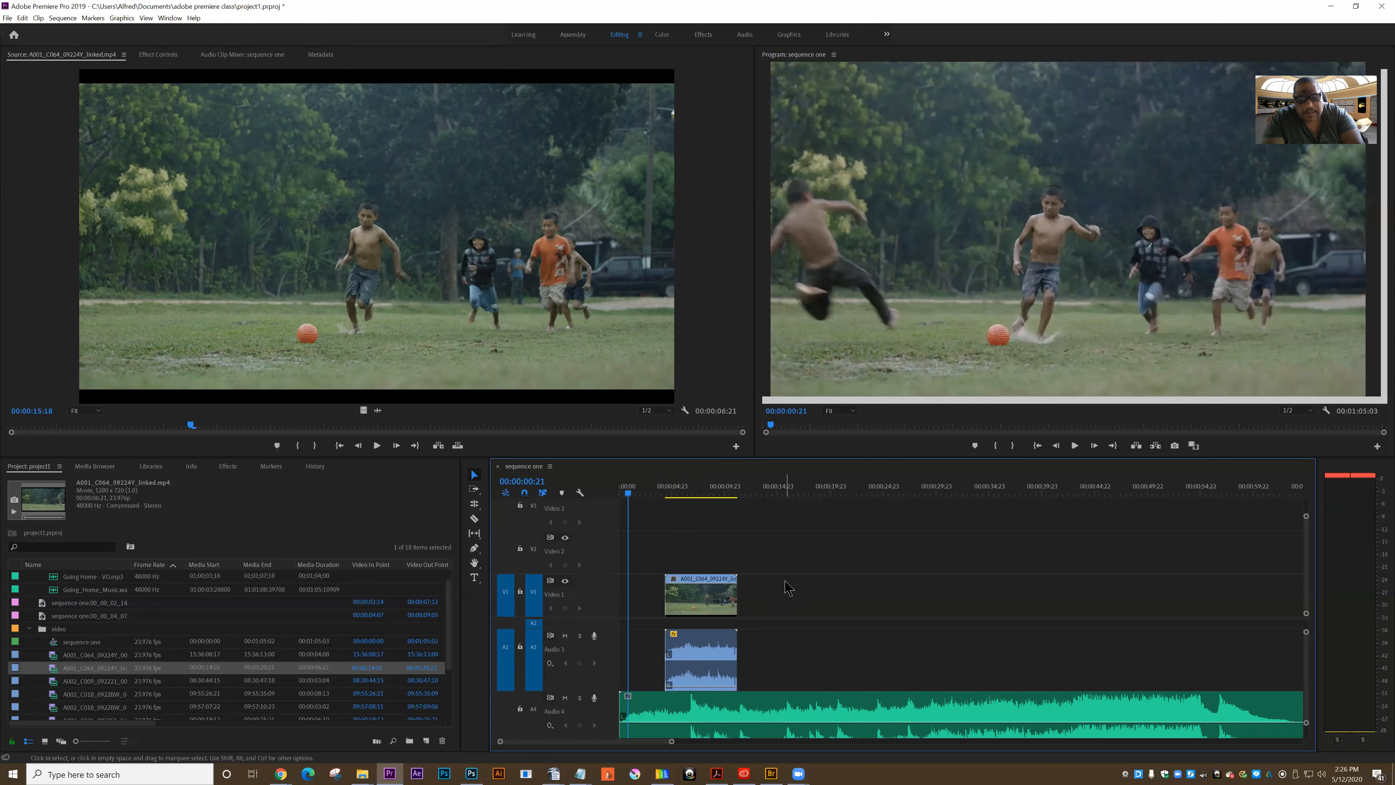
key("ctrl+z")
key("ctrl+z")
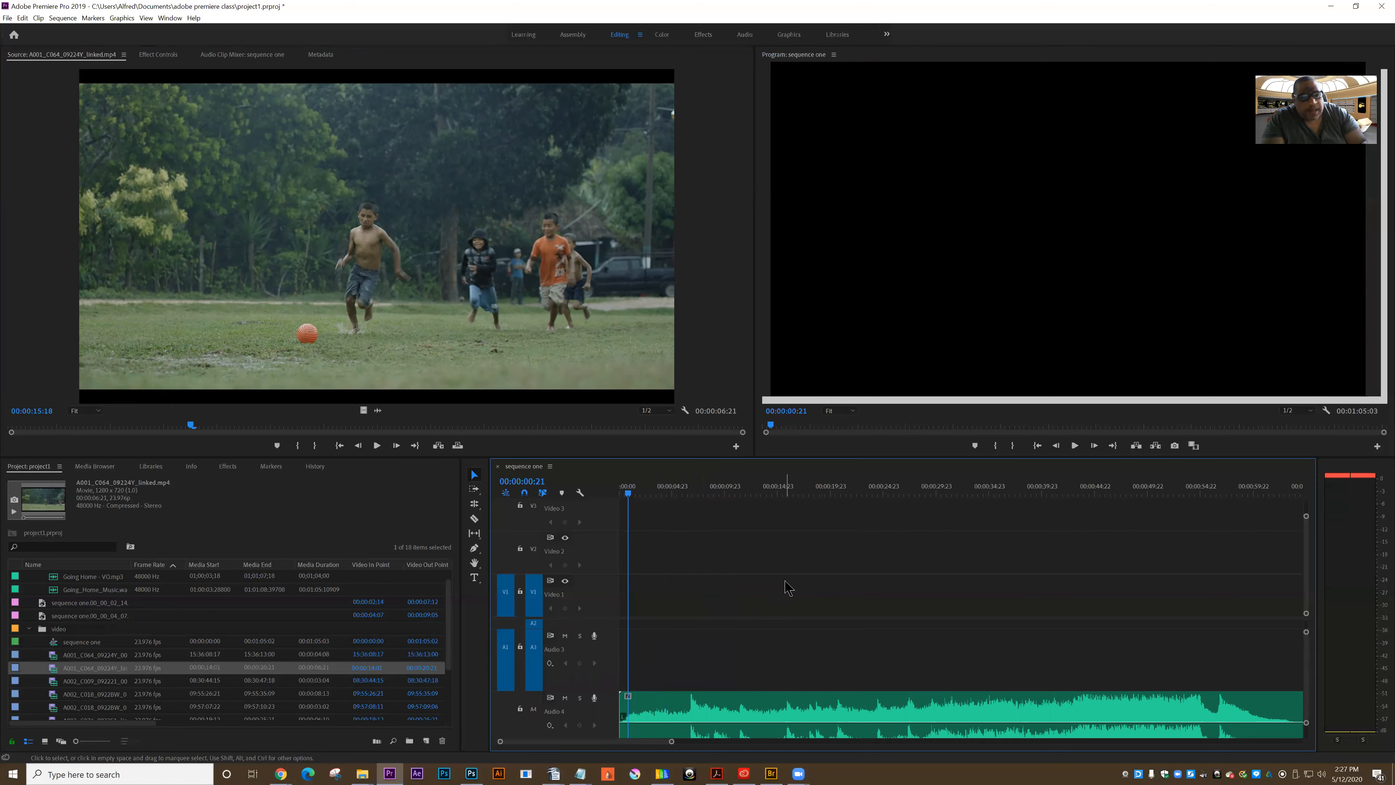
Place A001_C064_09224Y_linked.mp4 at the start of Video 1 and lower its audio volume line to the minimum
left_click_drag(205, 266, 624, 609)
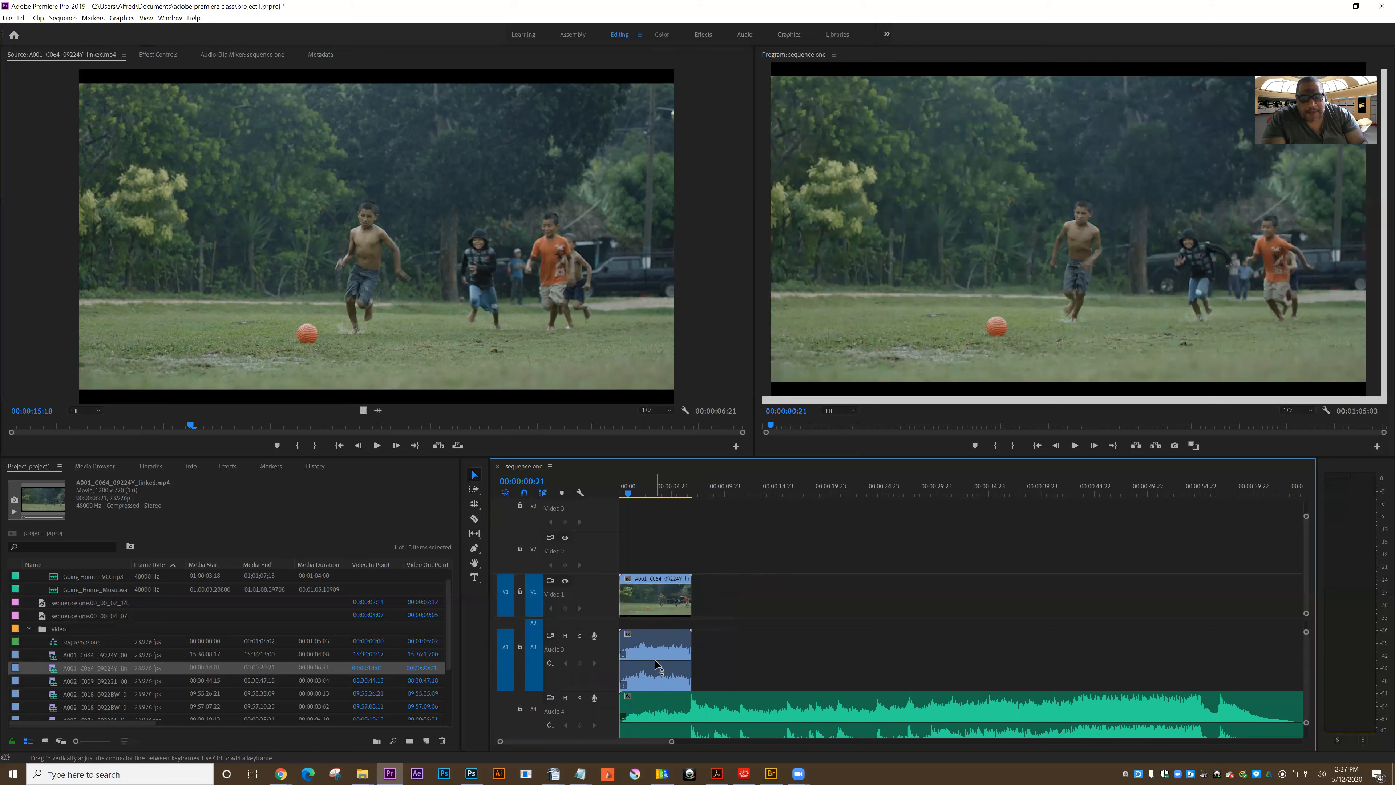
left_click_drag(657, 665, 659, 710)
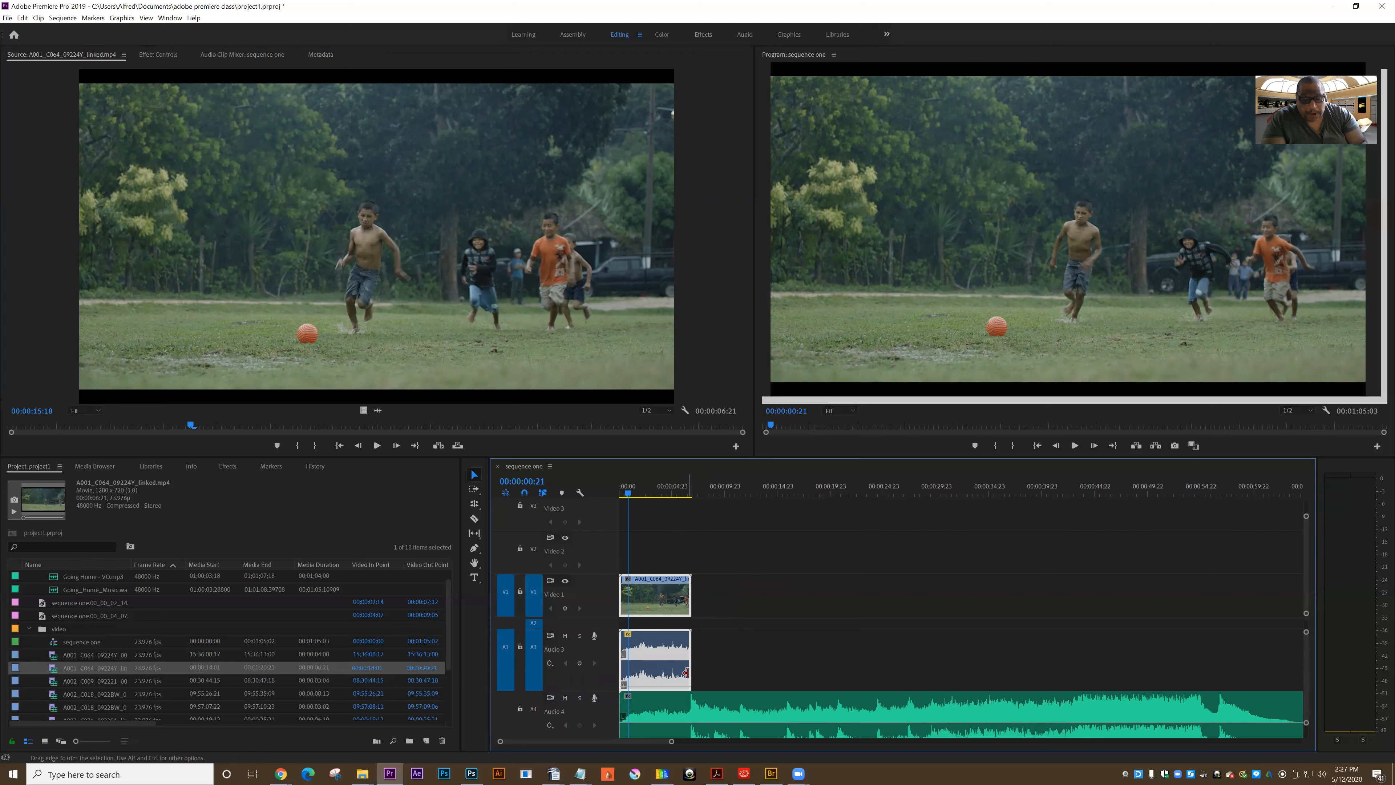
Add A002_C009_092221_001.mp4 directly after the first clip on Video 1 and lower its audio volume line to the minimum
left_click(54, 682)
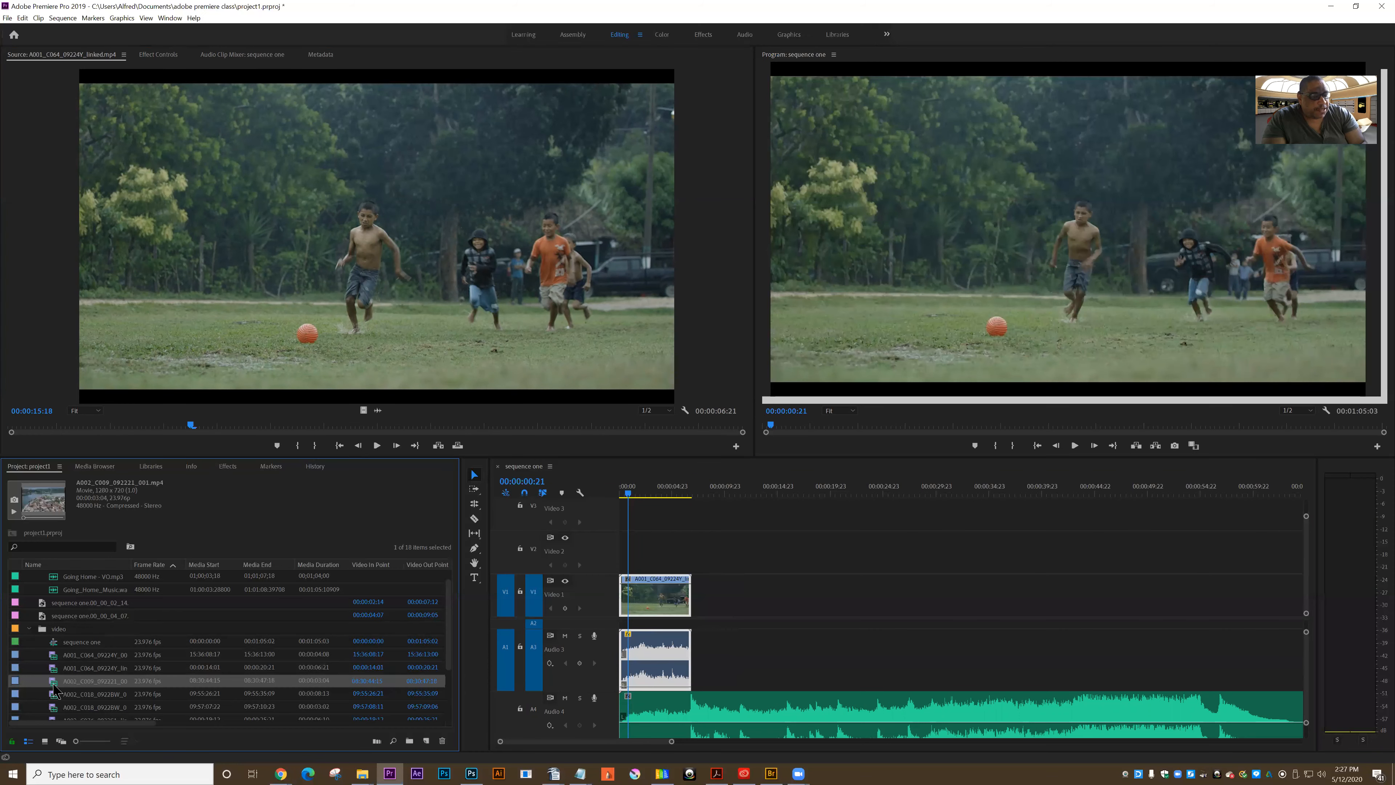
double_click(54, 685)
left_click_drag(684, 450, 730, 613)
left_click_drag(707, 668, 709, 678)
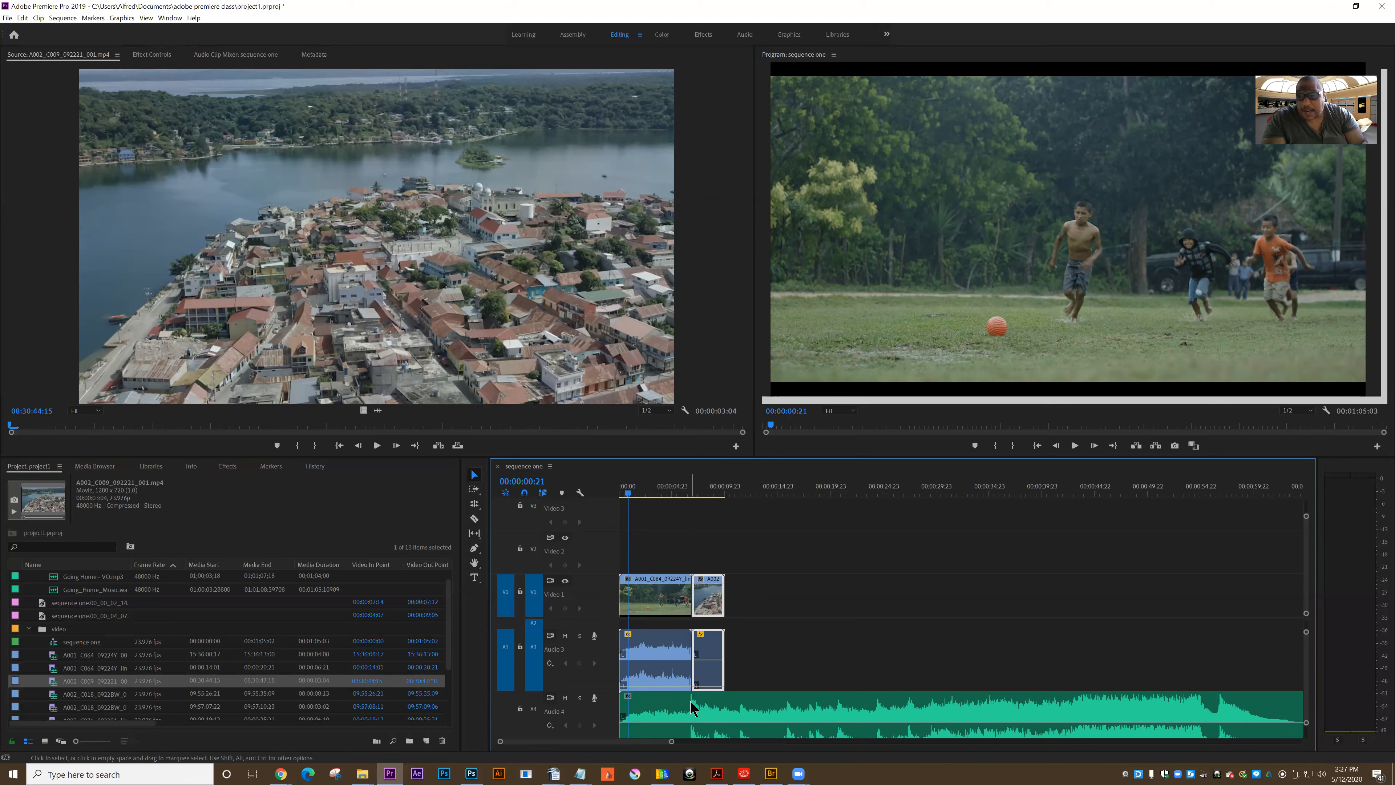
Place A002_C018_0922BW_001.mp4 directly after the second clip on Video 1
left_click(55, 695)
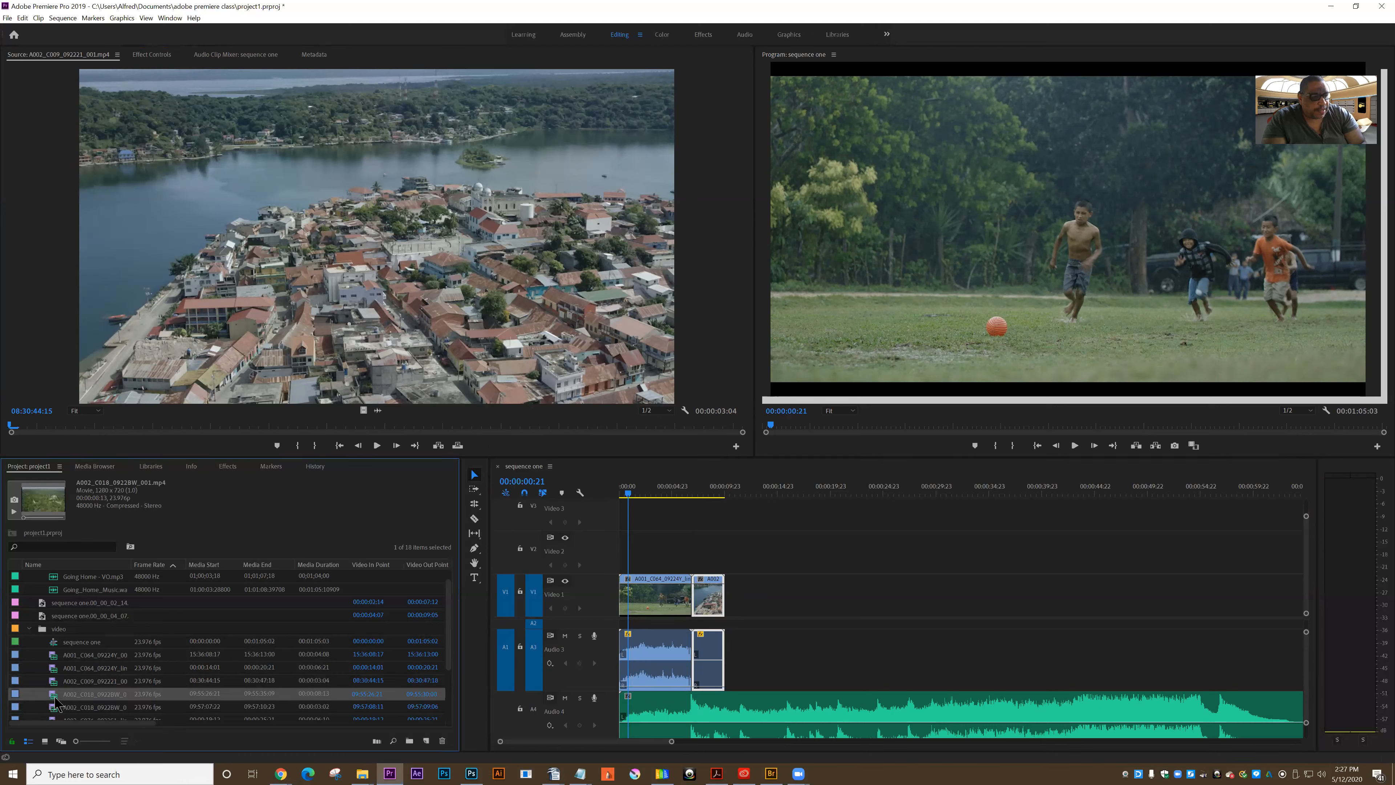
double_click(57, 695)
left_click_drag(277, 230, 736, 598)
Widen the marked range of A002_C018_0922BW_001_001.mp4 to its full length and place it after the third clip on Video 1
left_click(57, 707)
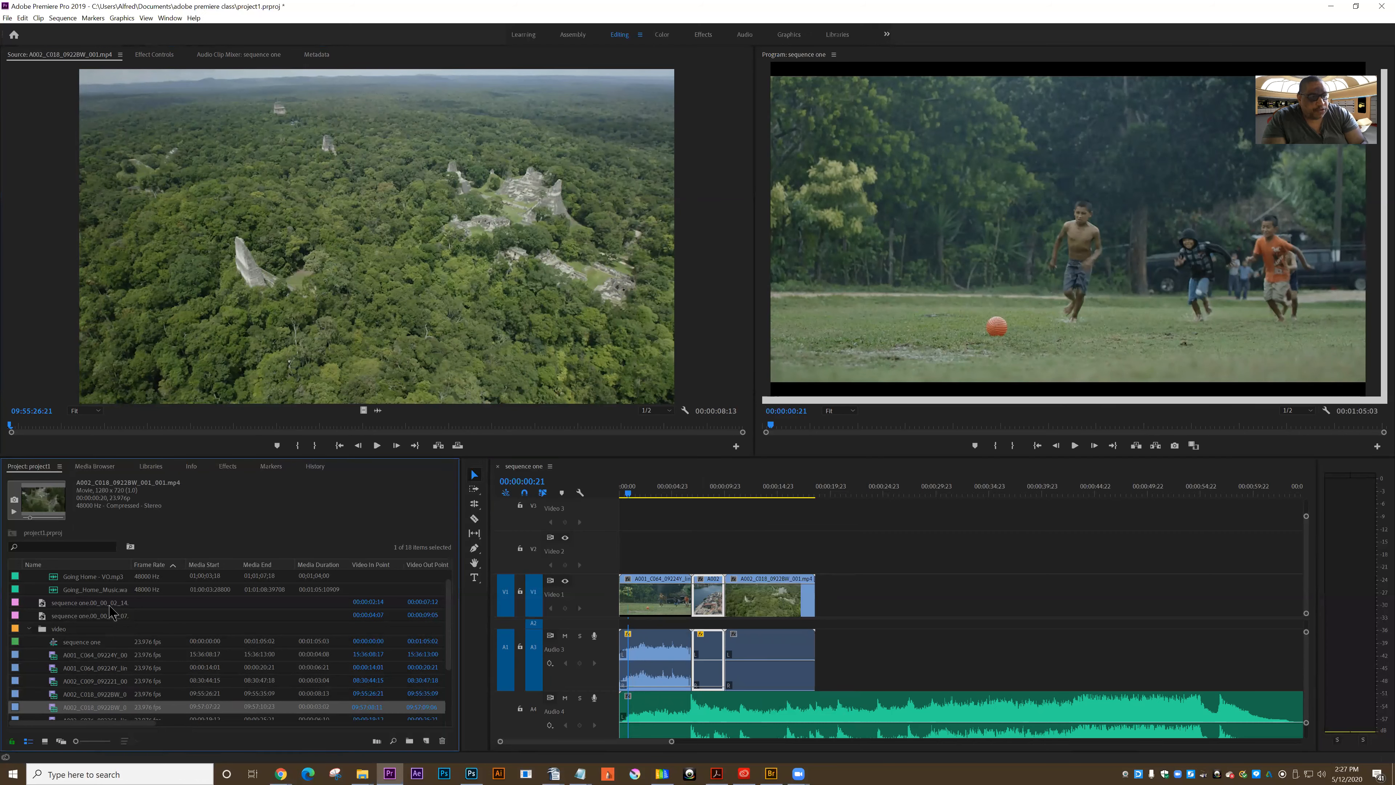
left_click_drag(277, 242, 824, 607)
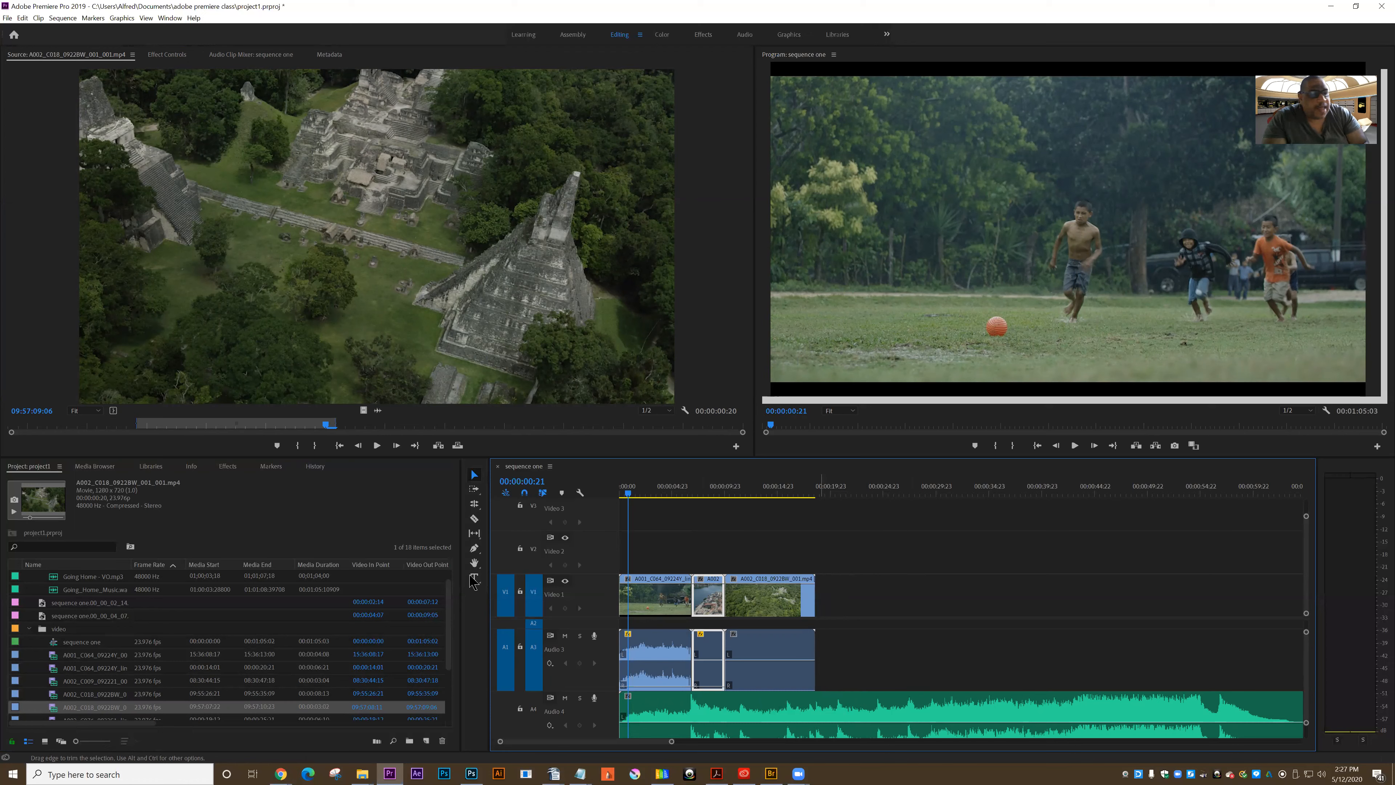
left_click_drag(137, 423, 6, 425)
left_click_drag(336, 423, 743, 423)
left_click_drag(324, 231, 831, 597)
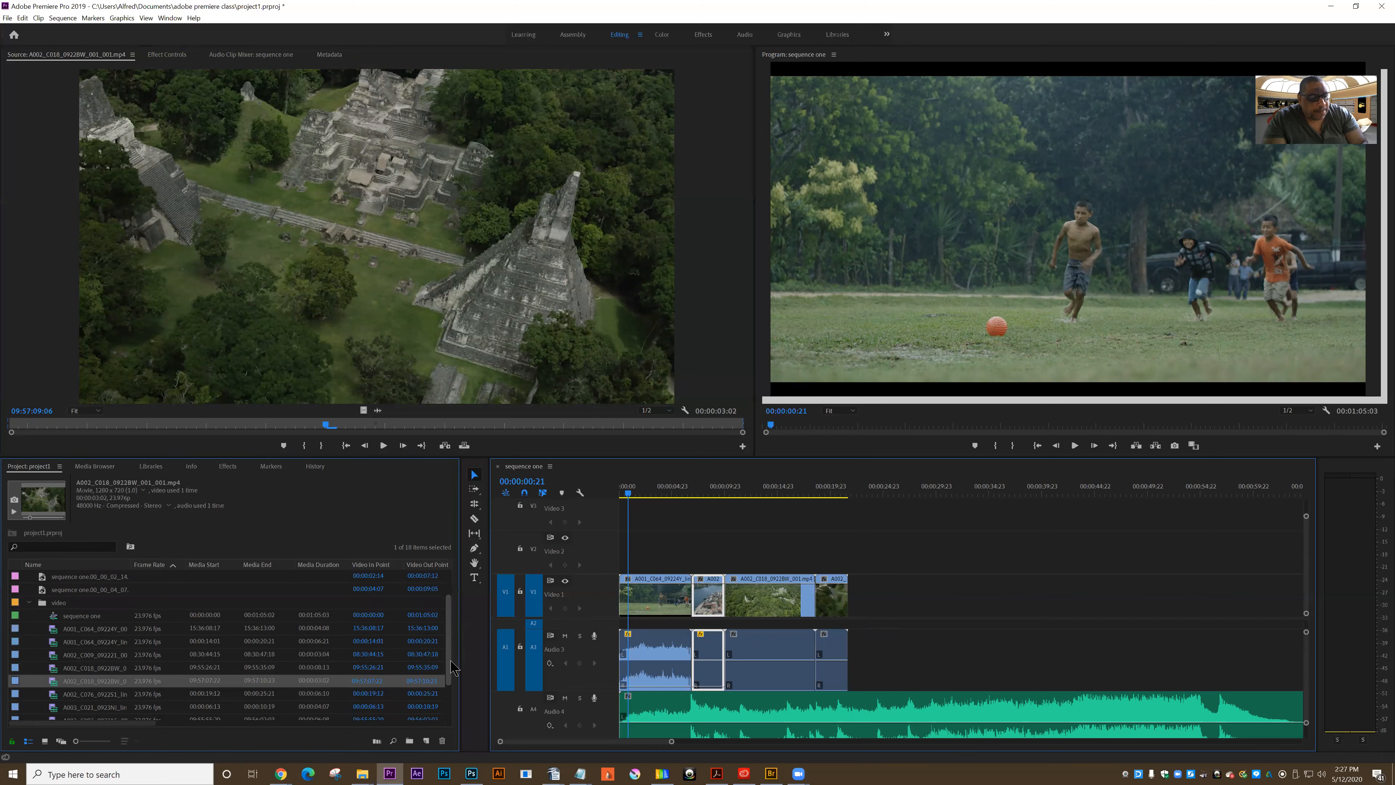
Silence the third and fourth clips' audio and append A002_C076_092251_linked.mp4 to Video 1 with its volume line at the minimum
scroll(49, 683, "down", 1)
double_click(56, 685)
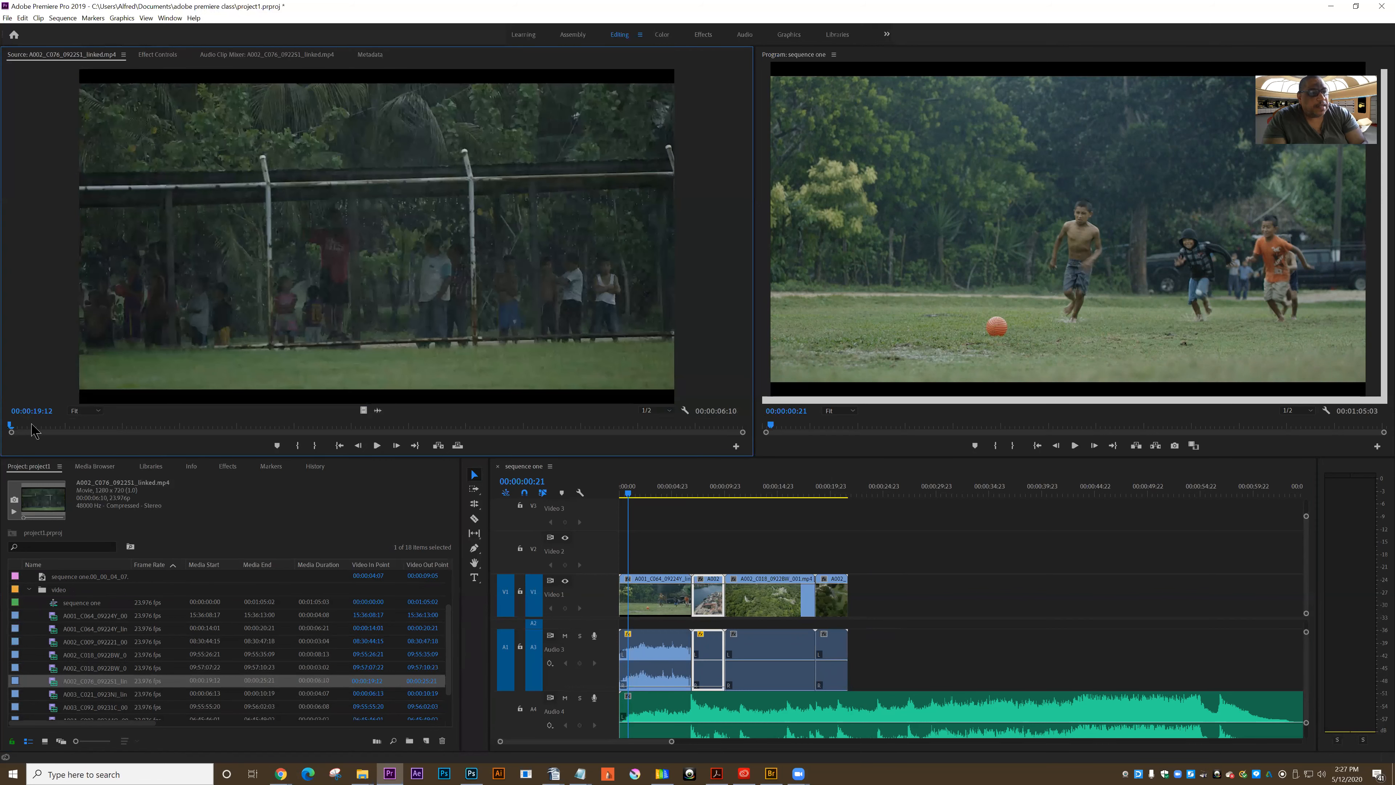
left_click_drag(14, 426, 155, 429)
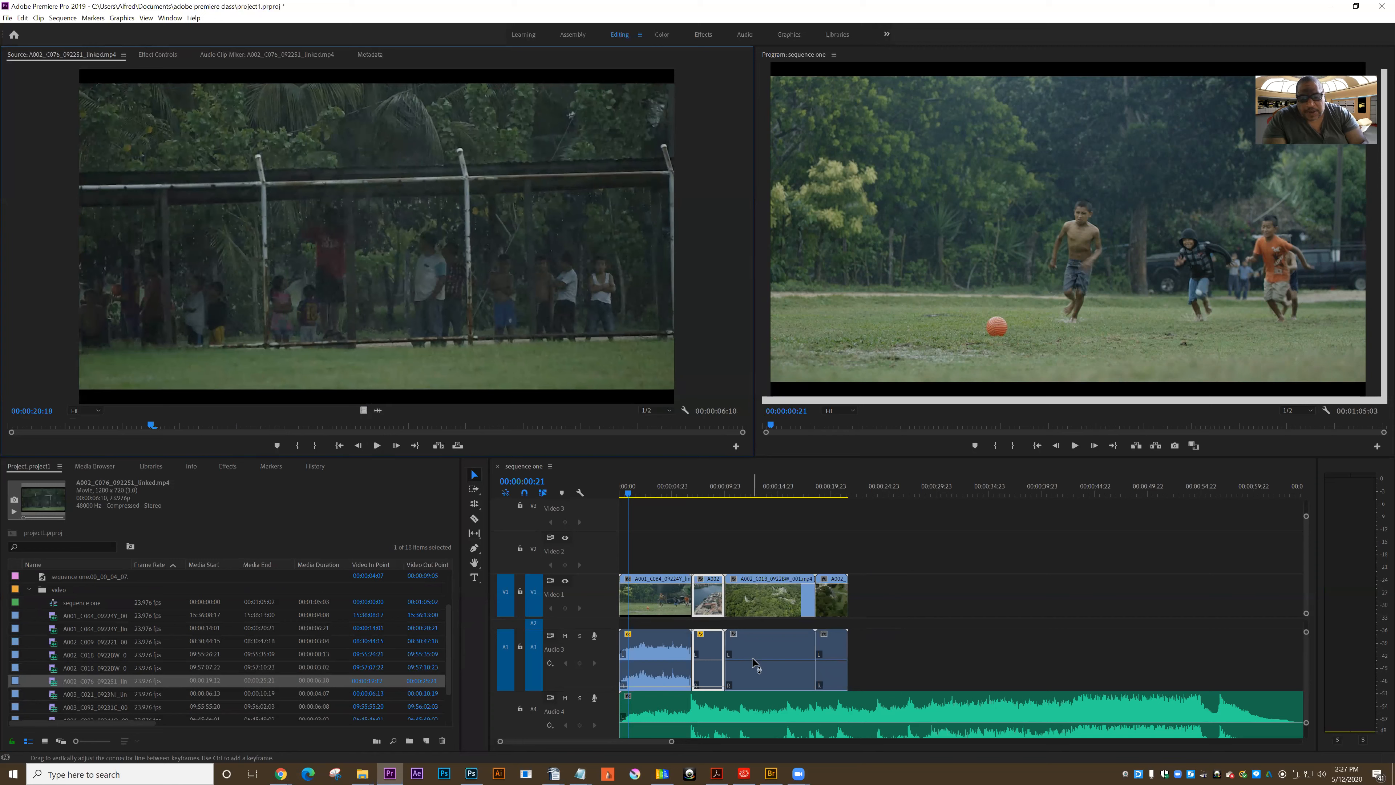
left_click(746, 691)
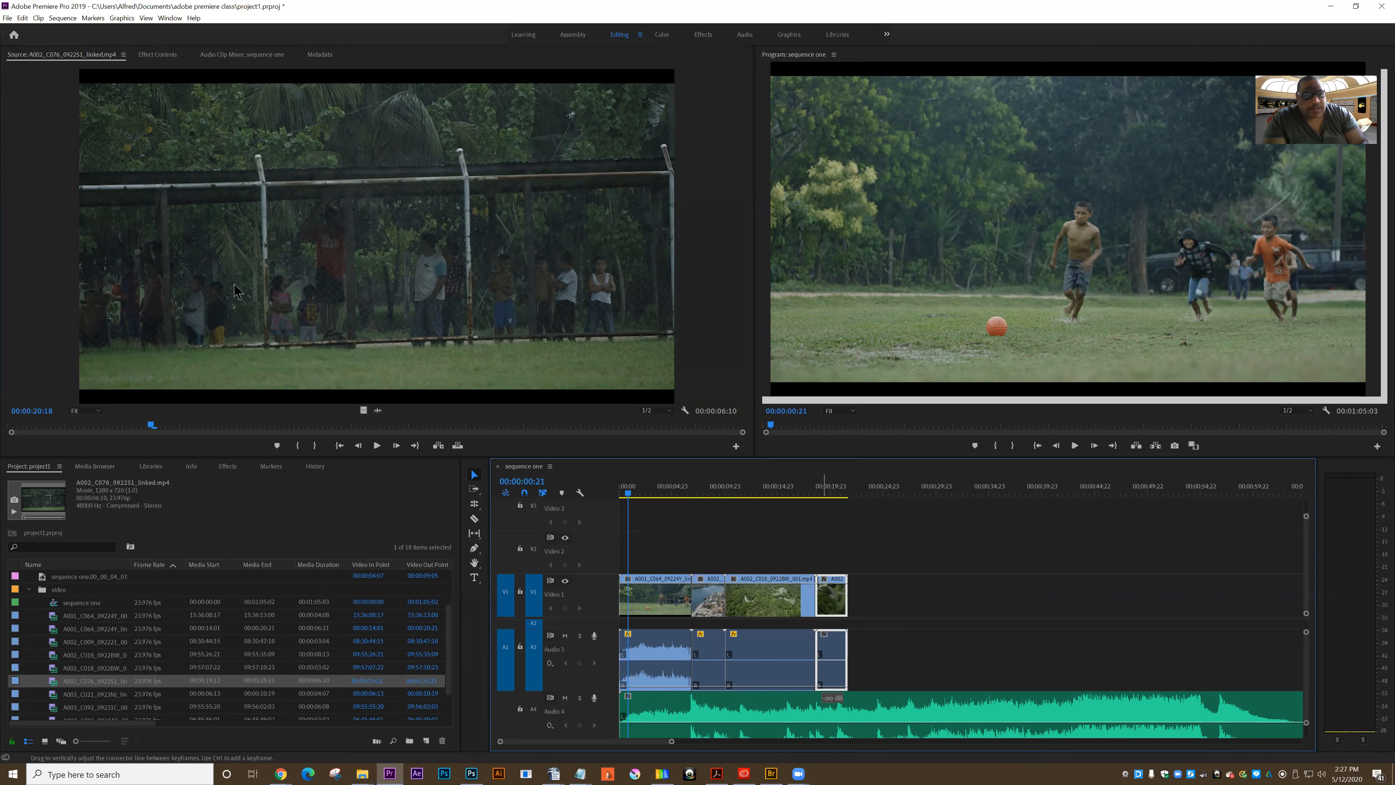
mouse_move(283, 292)
left_mouse_down()
mouse_move(861, 600)
mouse_move(880, 663)
left_mouse_up()
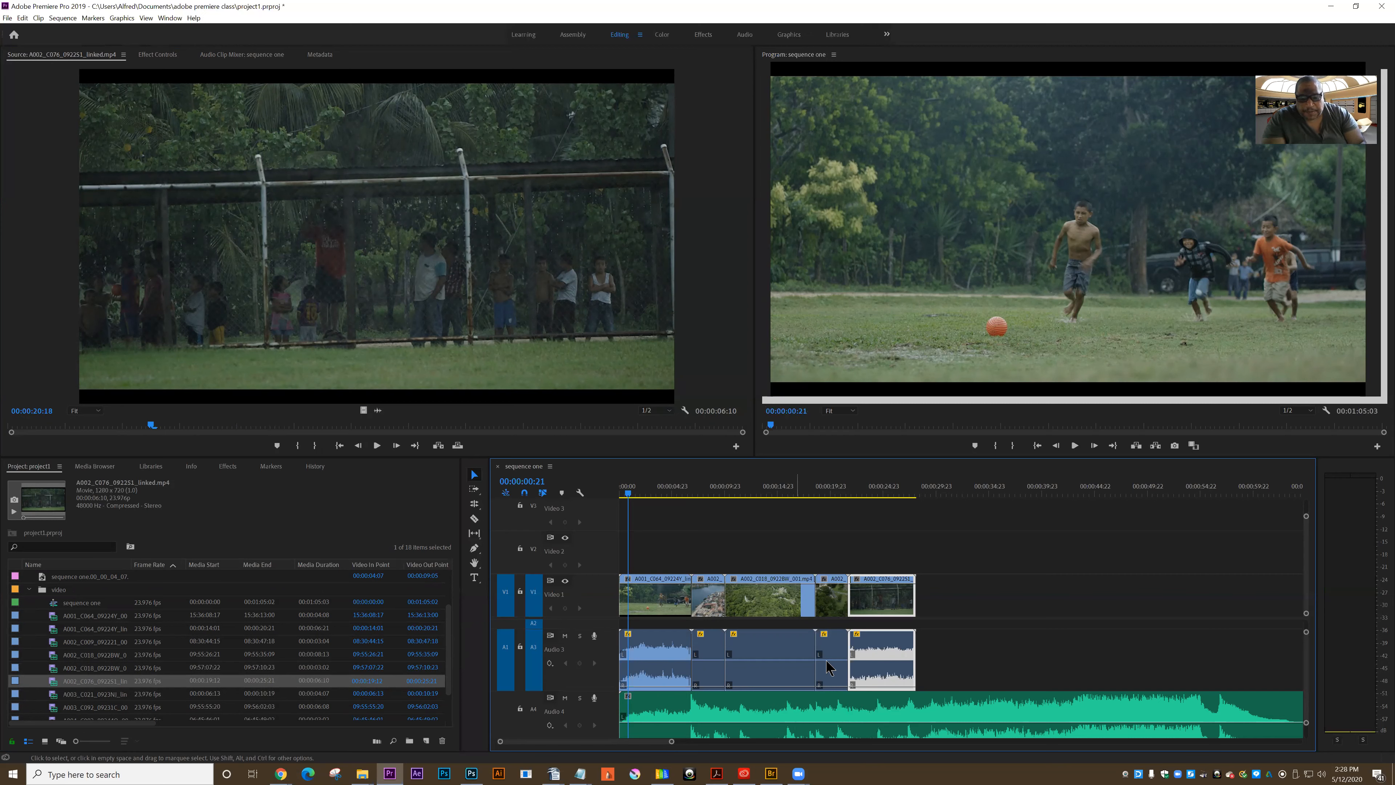
Play through the assembled clips, trim the empty tail off the third clip, and ripple delete the gap before the fourth
left_click(1076, 446)
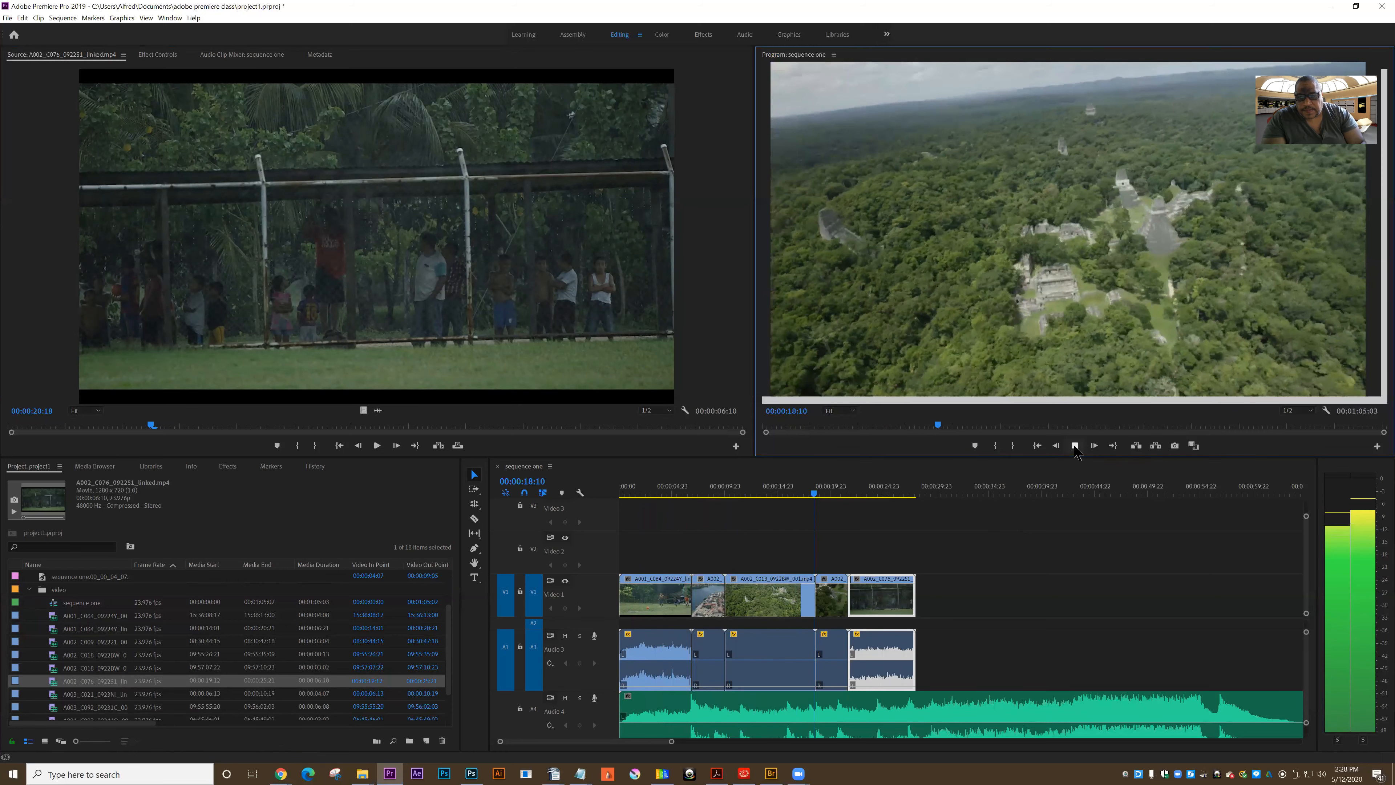
left_click(1075, 445)
left_click(832, 597)
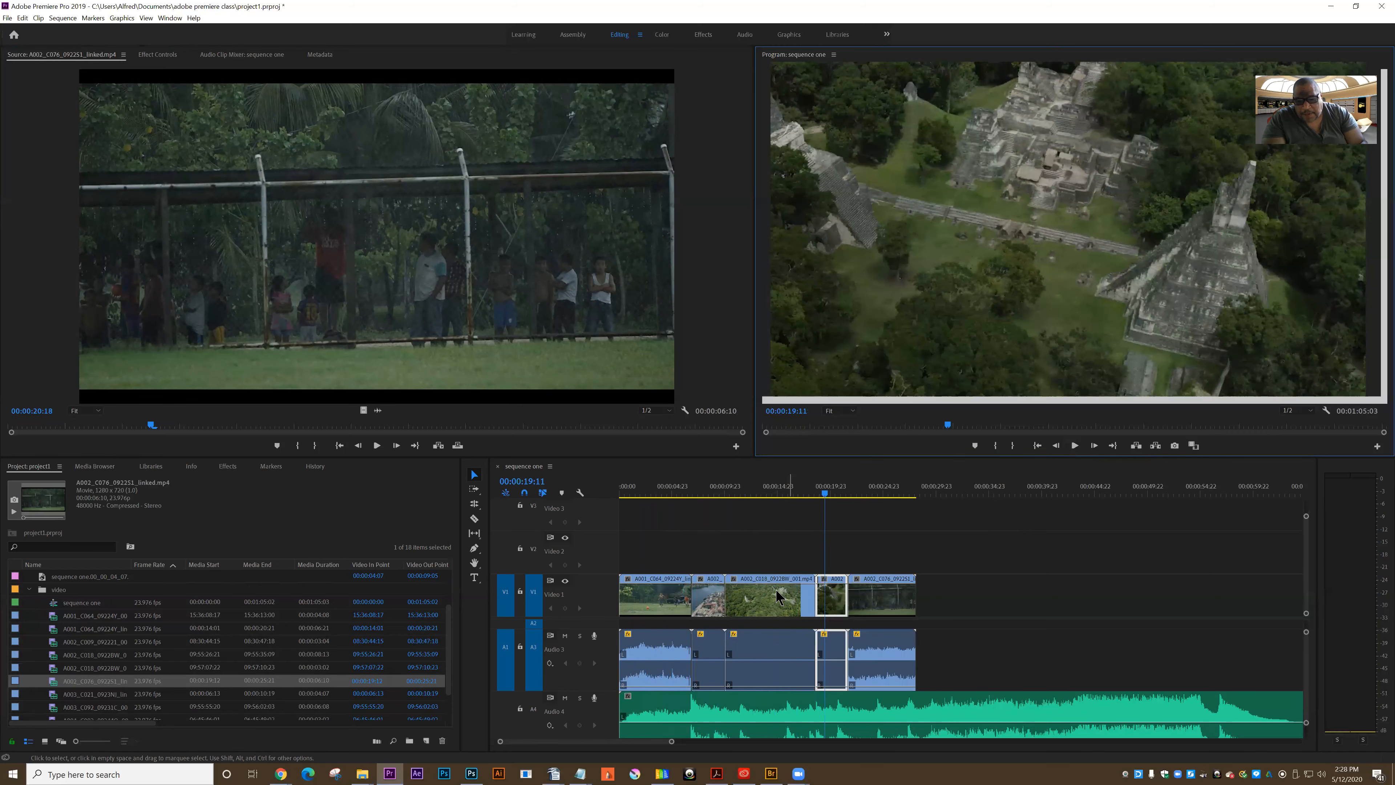
left_click_drag(801, 599, 798, 599)
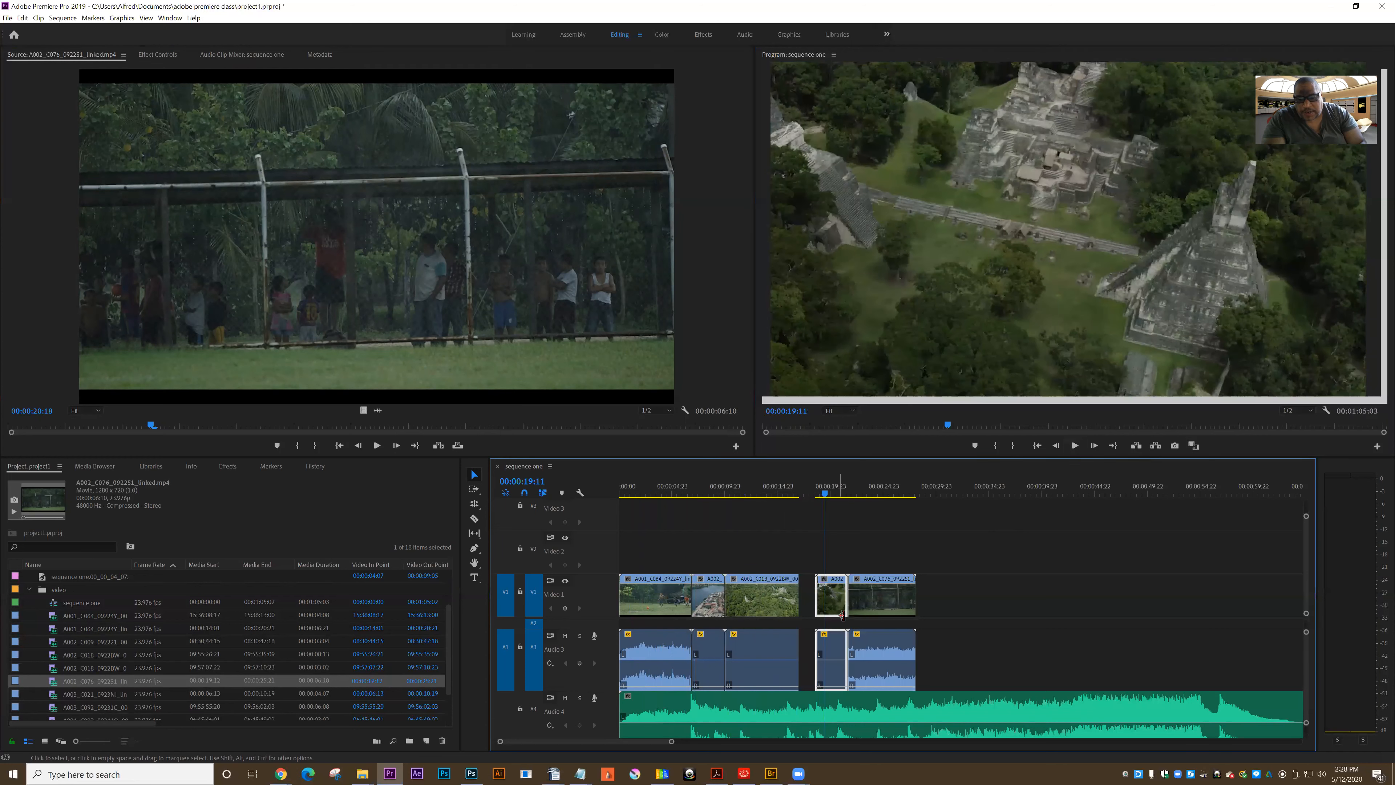
left_click(808, 603)
key("Delete")
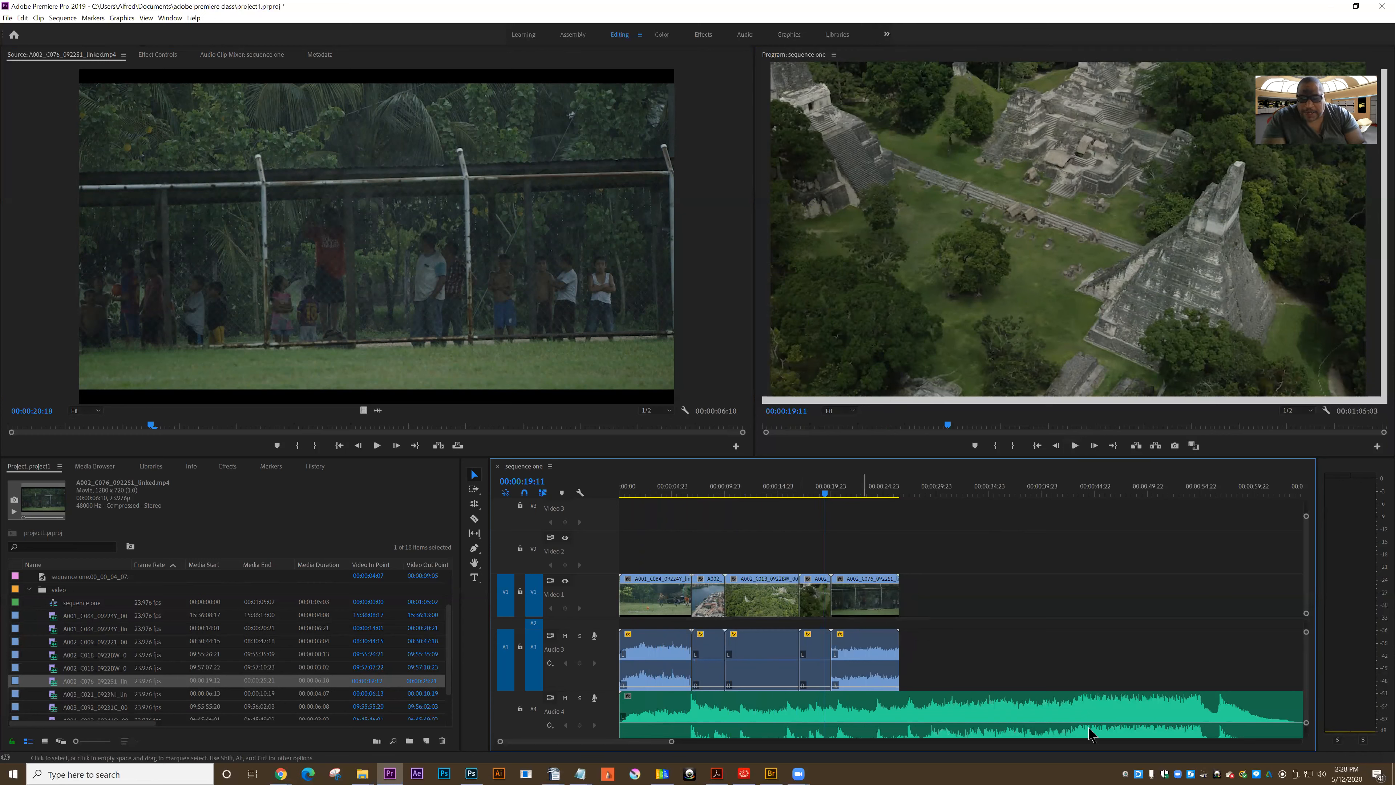
Bring the Audio 2 track into view and open the Going Home - VO.mp3 voice-over as the source
left_click_drag(1307, 660, 1308, 662)
scroll(1310, 668, "down", 2)
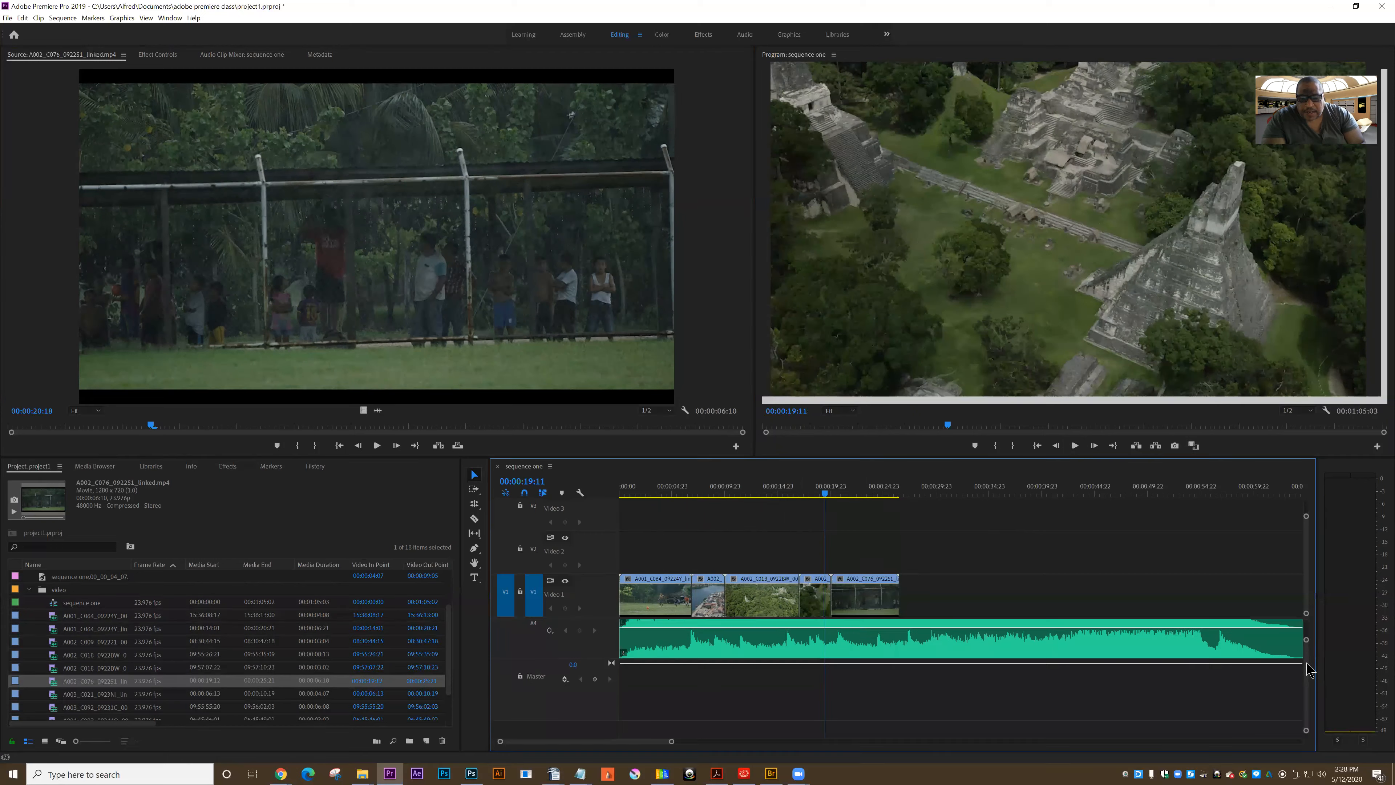
scroll(1311, 665, "up", 3)
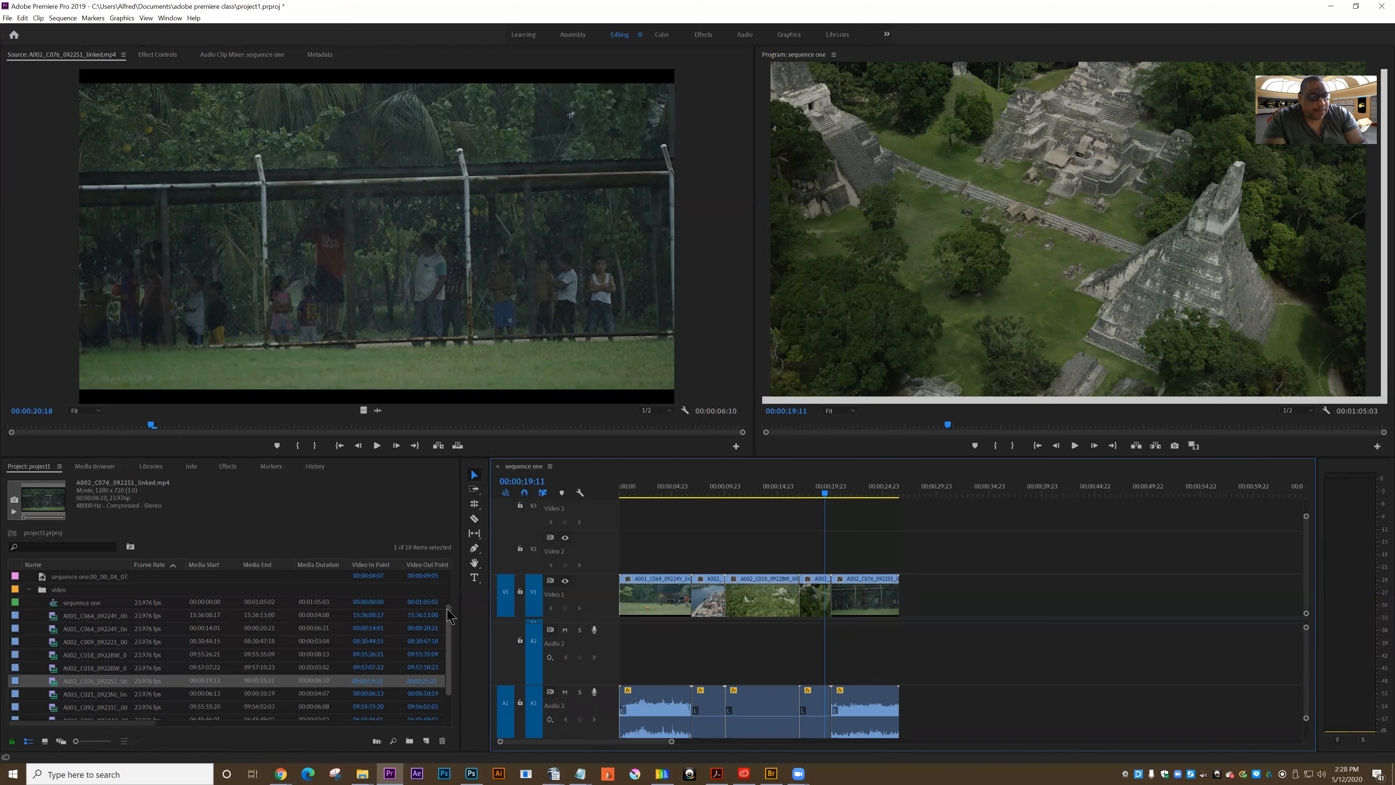
left_click_drag(450, 616, 449, 582)
double_click(53, 591)
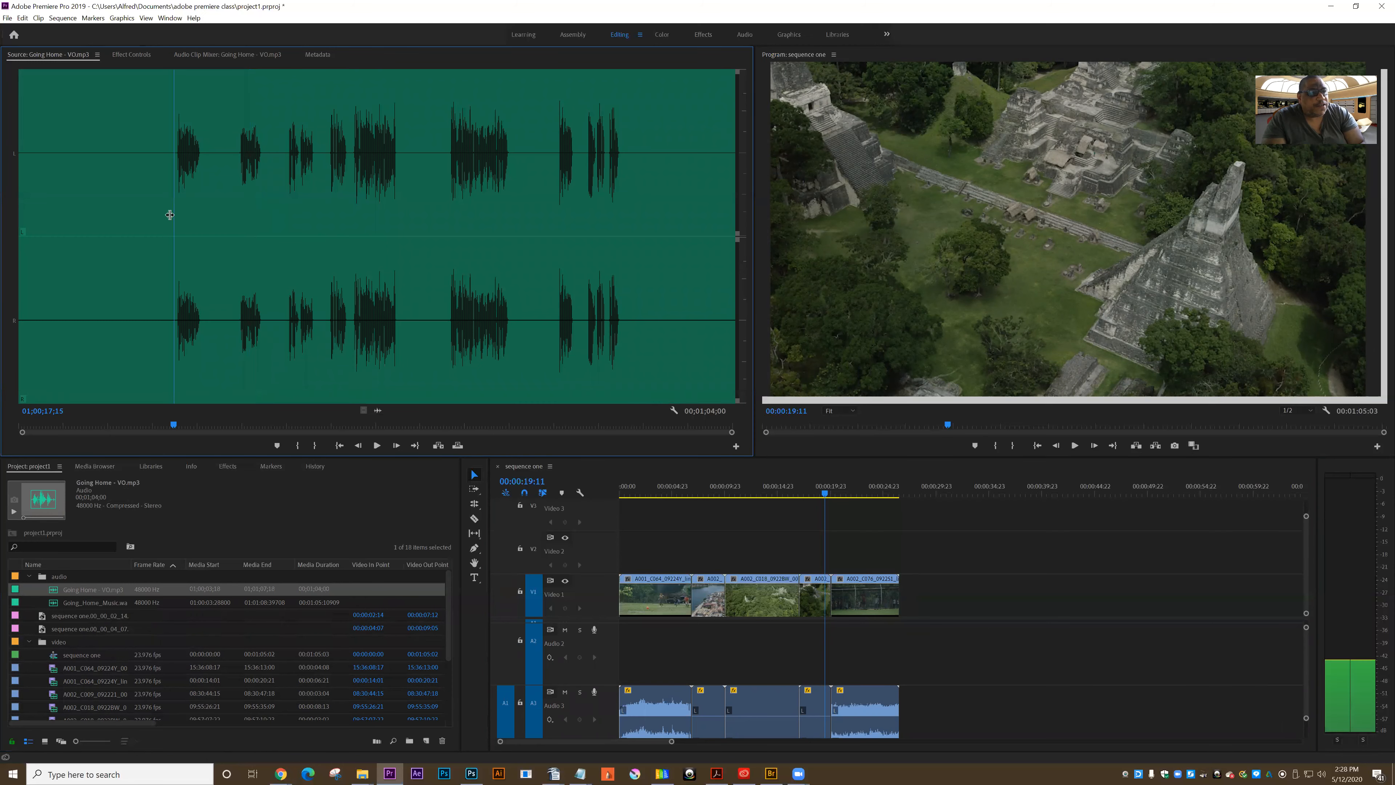
Mark the first voice-over phrase from 01;00;17;09 to 01;00;20;14 and place it on Audio 2 under the end of the first clip
left_click(170, 214)
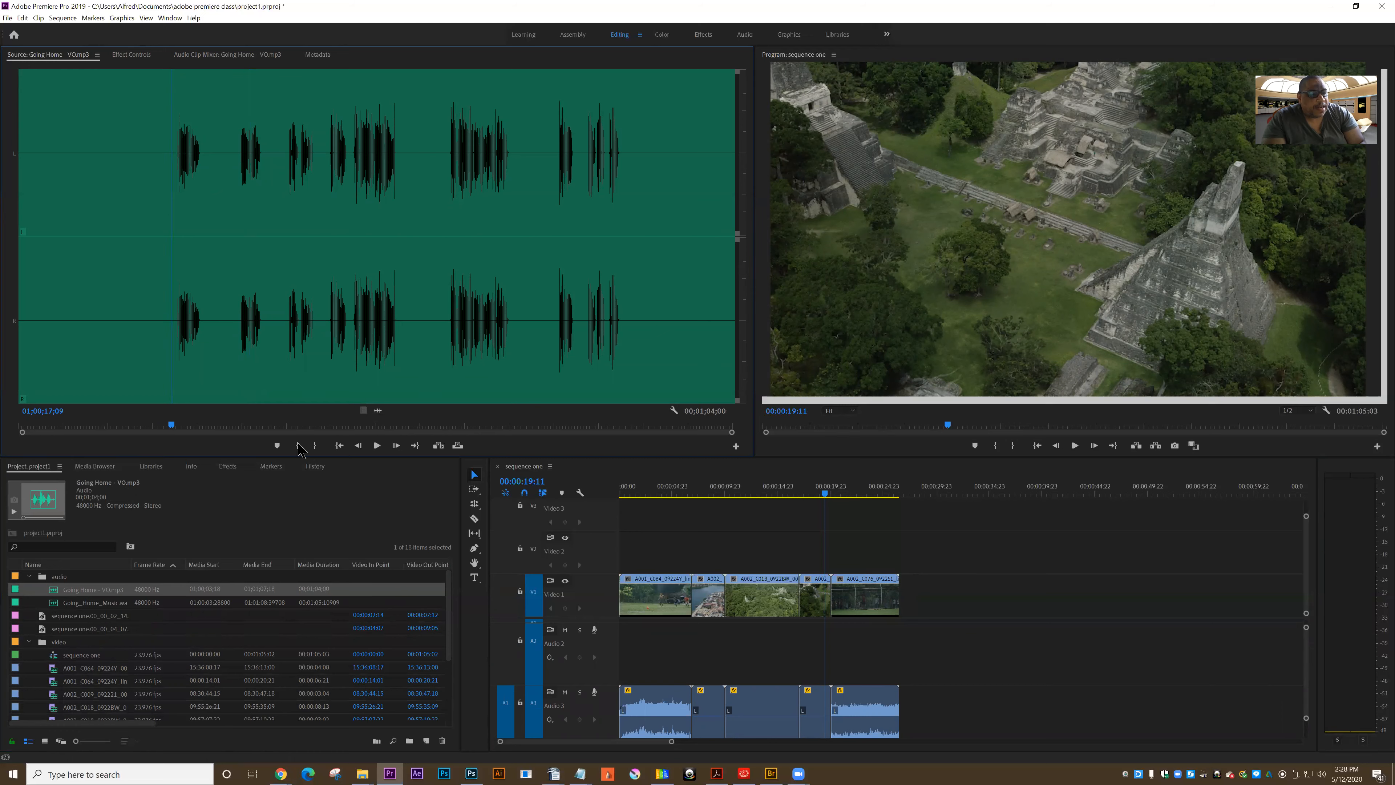
left_click(297, 445)
left_click(207, 291)
left_click(322, 447)
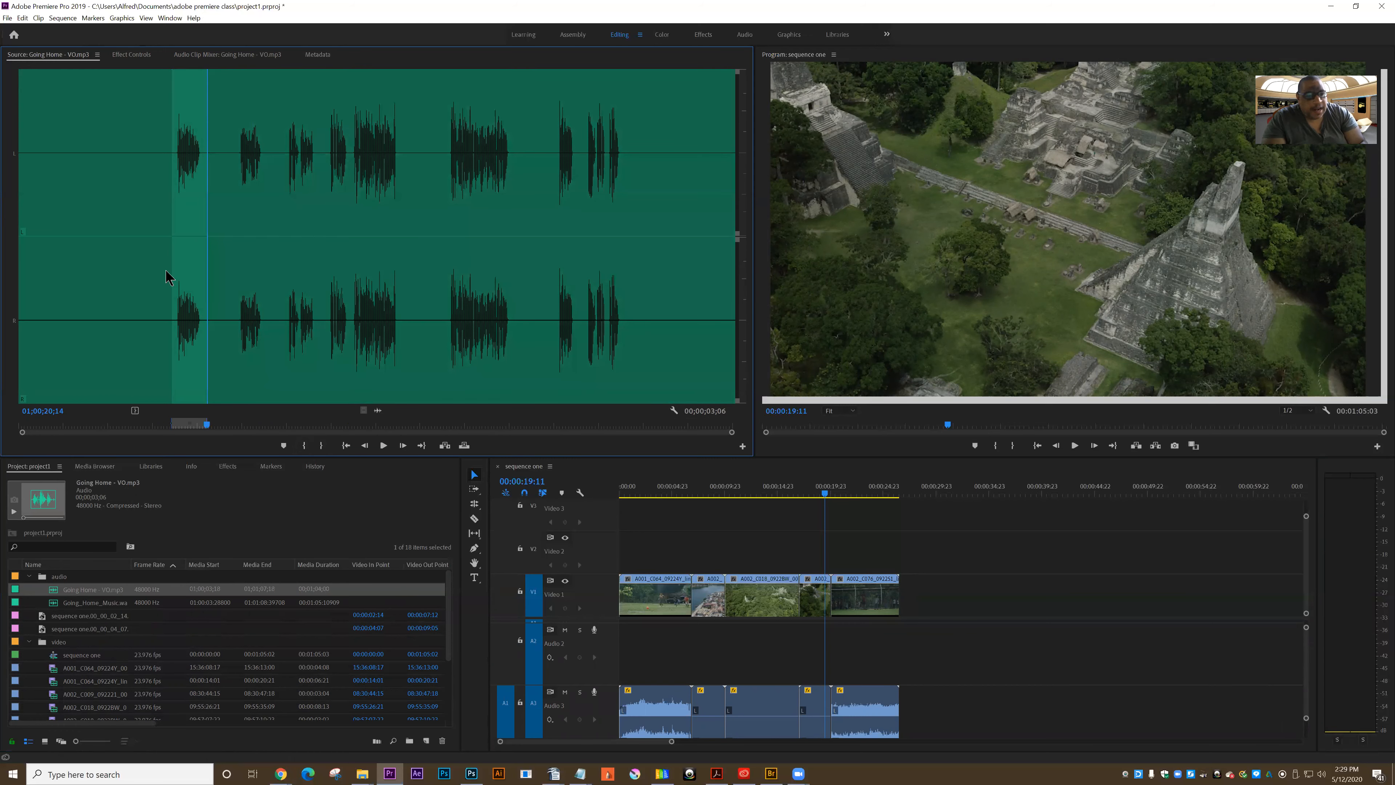
left_click_drag(188, 210, 662, 654)
Play the sequence from 00:00:02:08 to check the timing of the first voice-over phrase
left_click(644, 492)
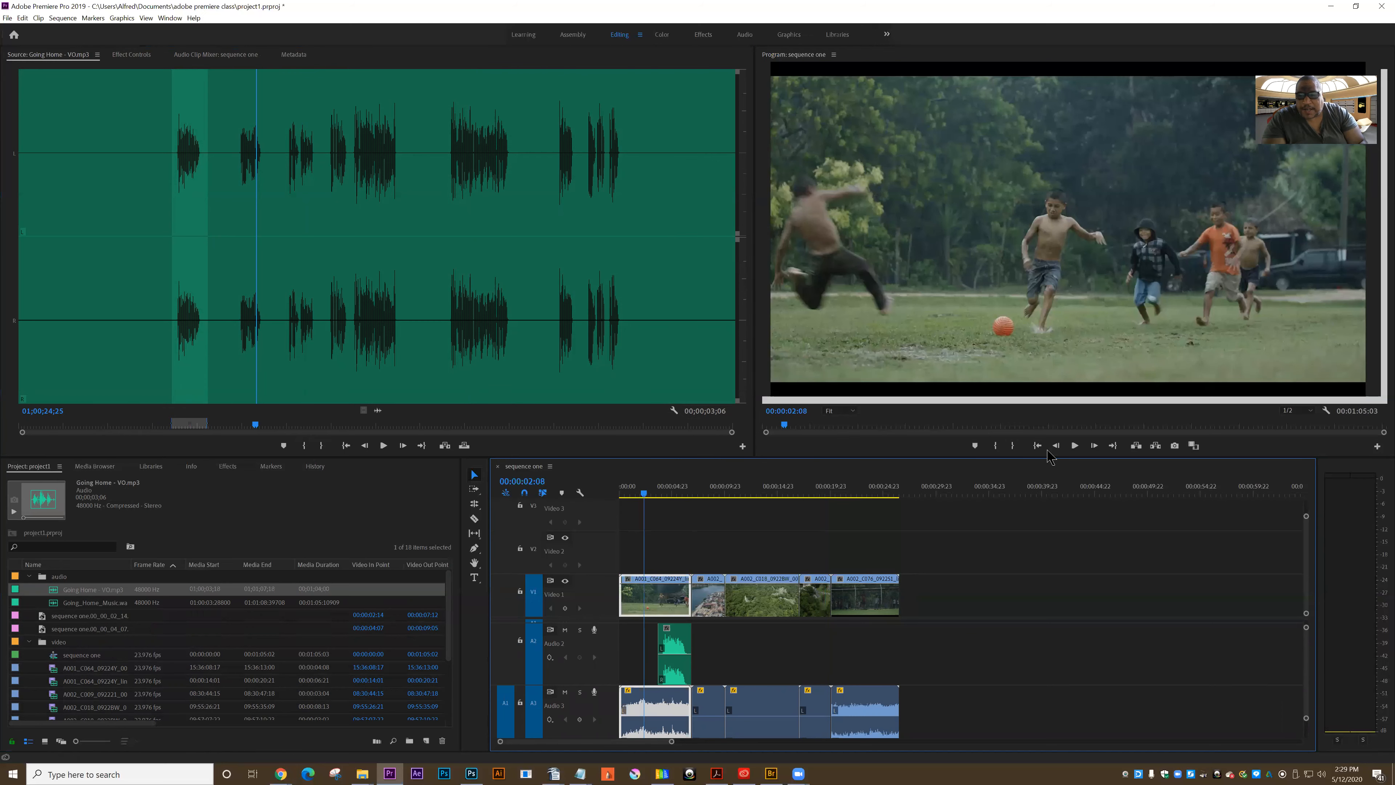
left_click(1074, 446)
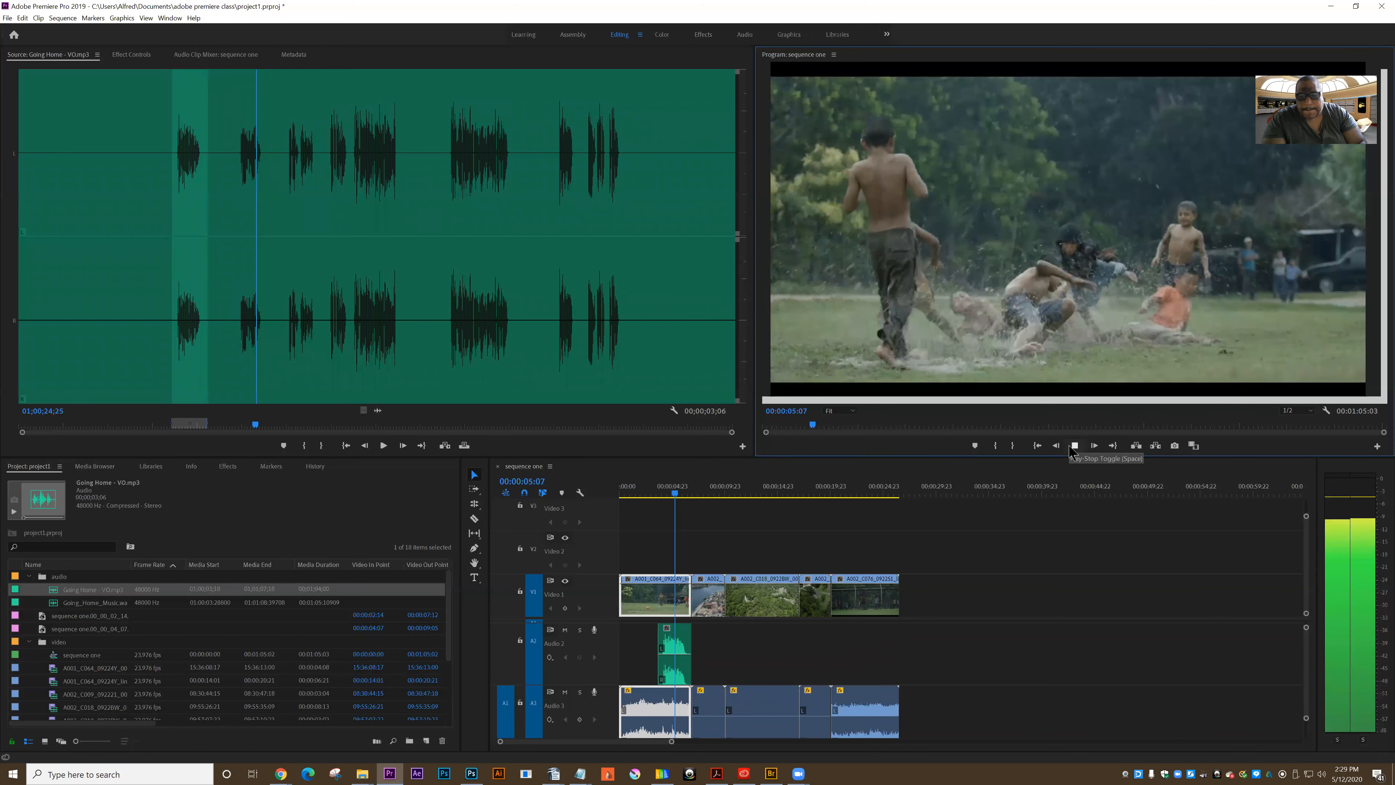
left_click(1075, 446)
Mark the second voice-over phrase from 01;00;22;24 to 01;00;25;26 and place it on Audio 2 at 00:00:07:16
left_click_drag(254, 273, 234, 277)
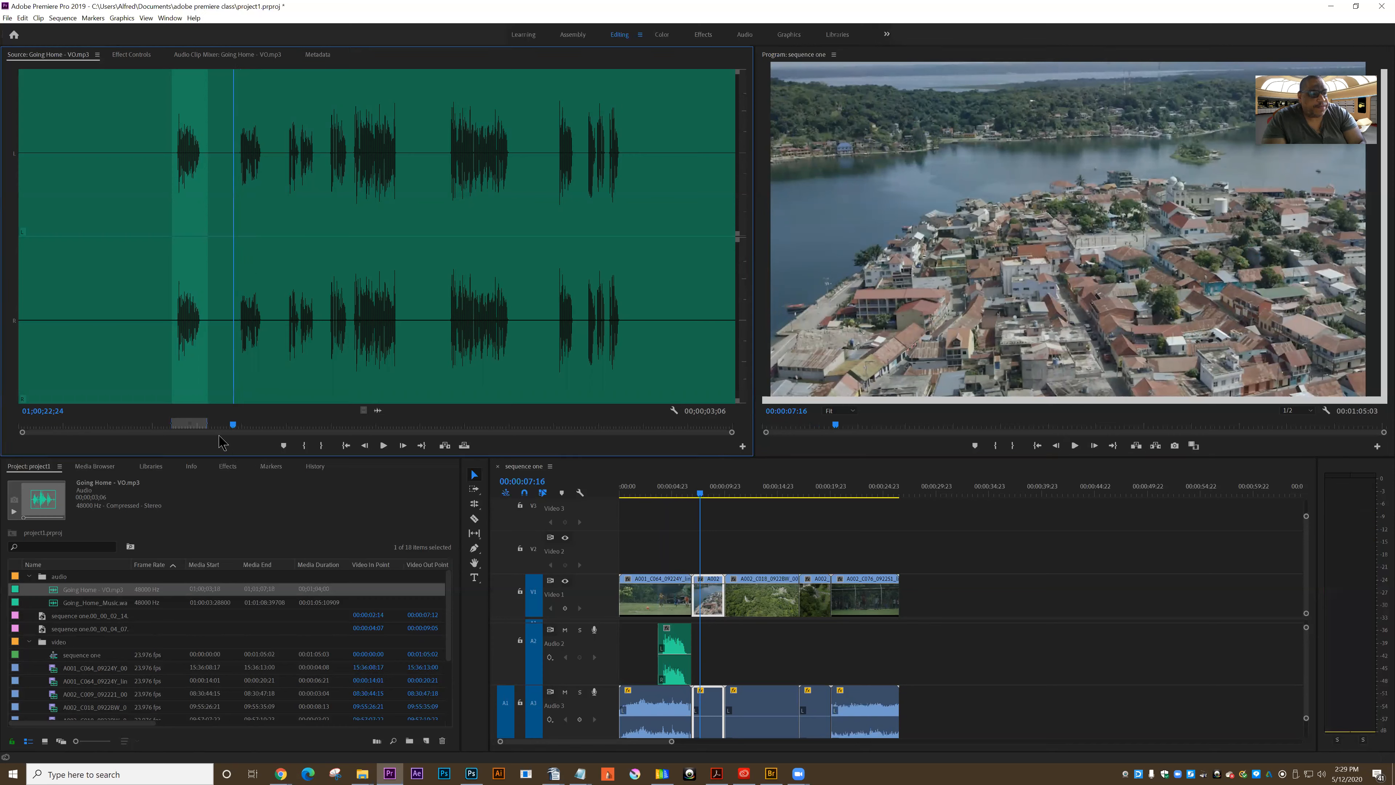
left_click(304, 445)
left_click_drag(234, 280, 269, 279)
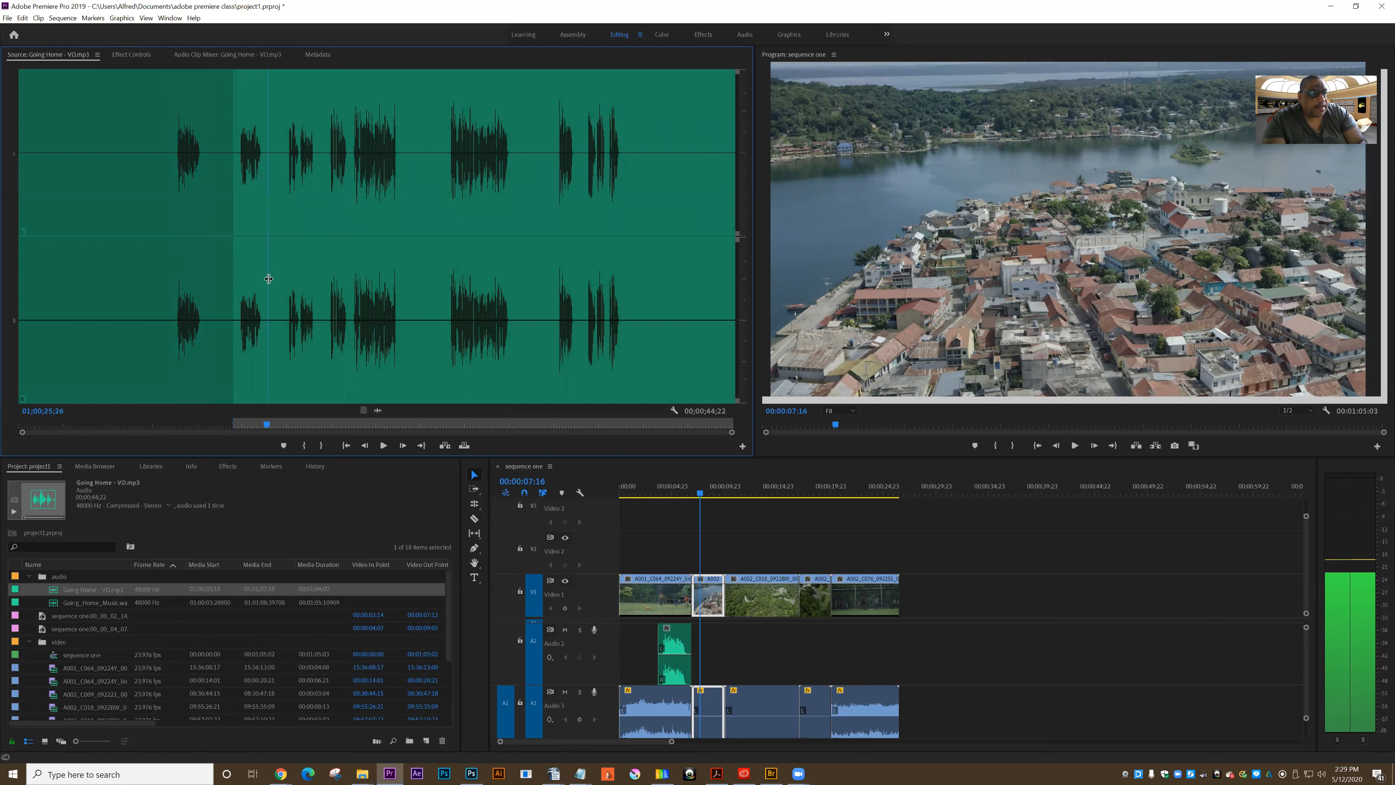
left_click(321, 446)
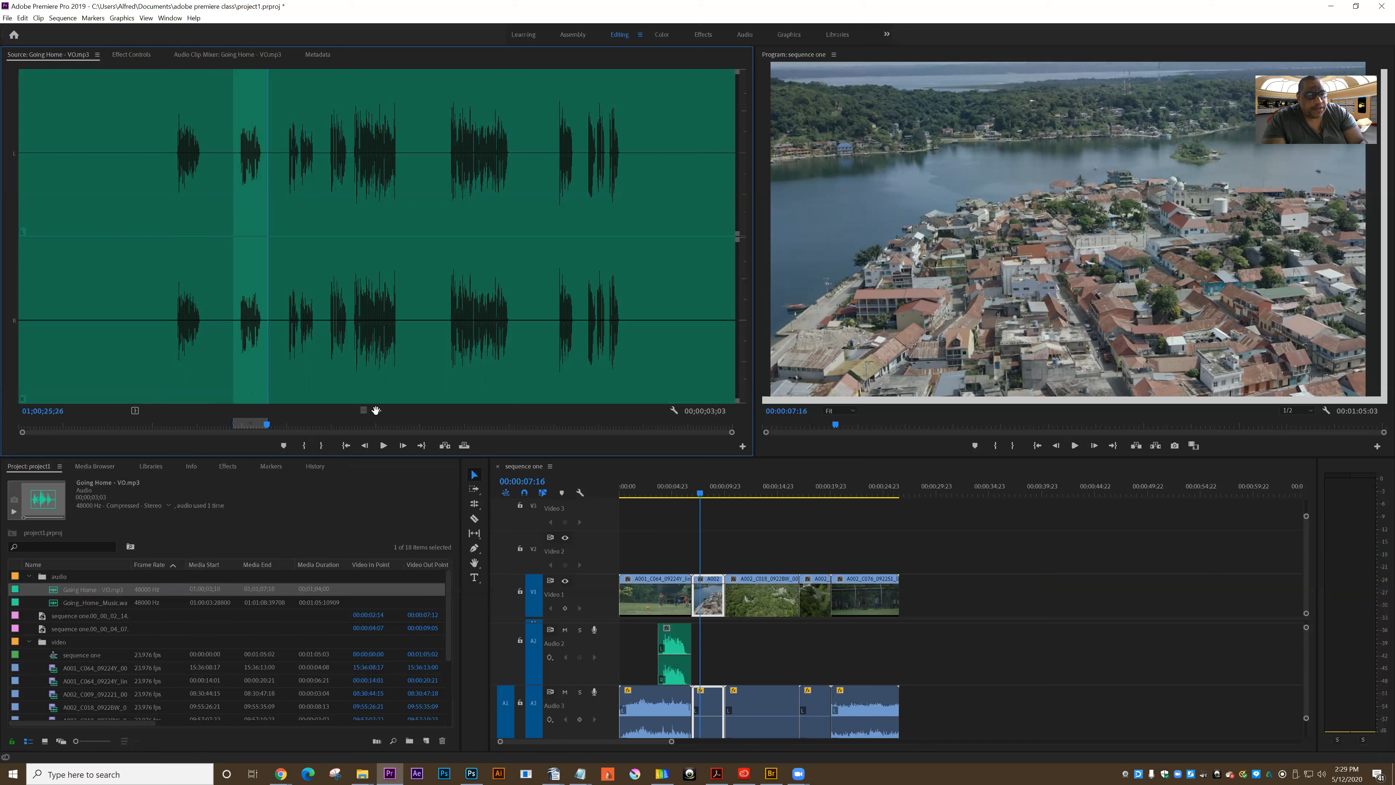
left_click_drag(675, 604, 756, 648)
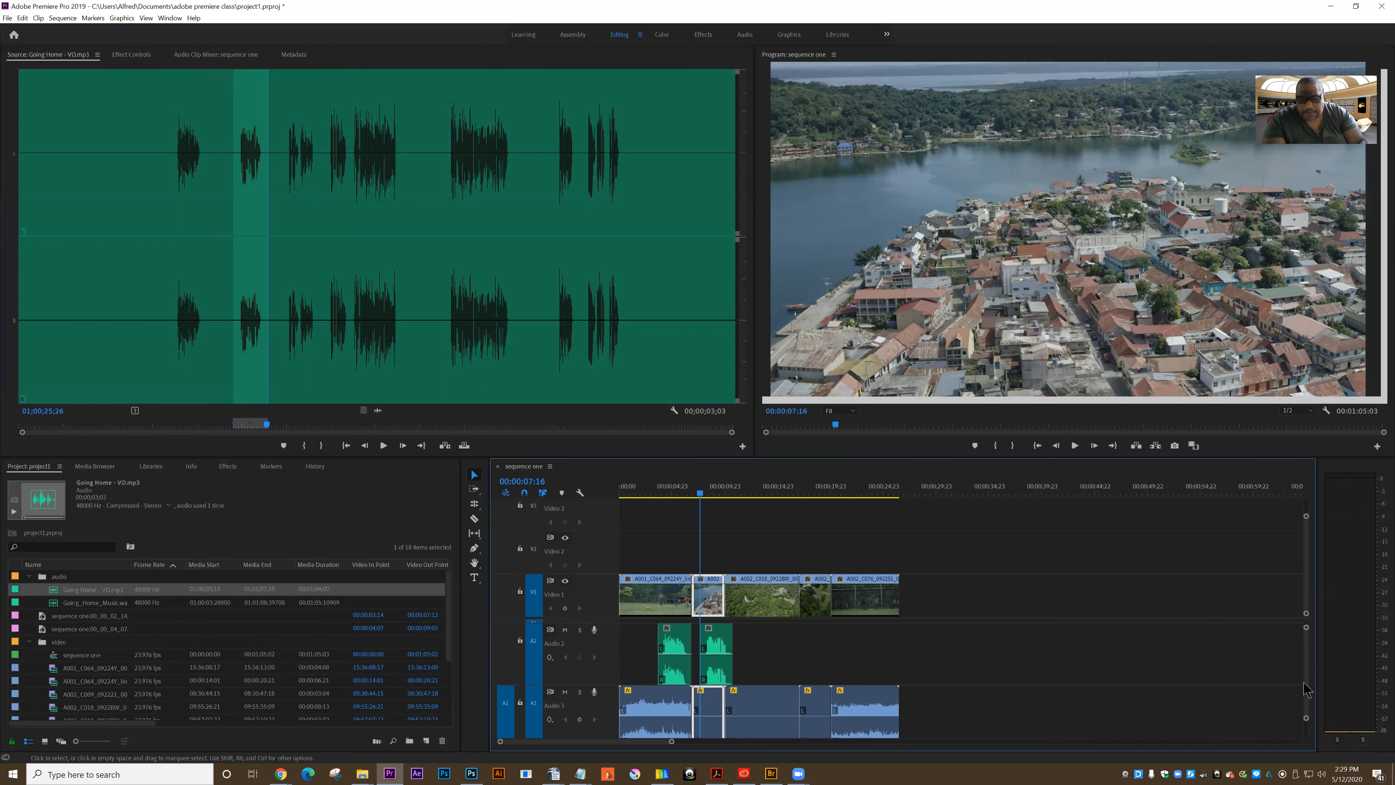
Play the sequence from 00:00:06:01 to check the second voice-over phrase against the music on Audio 4
scroll(1307, 690, "down", 3)
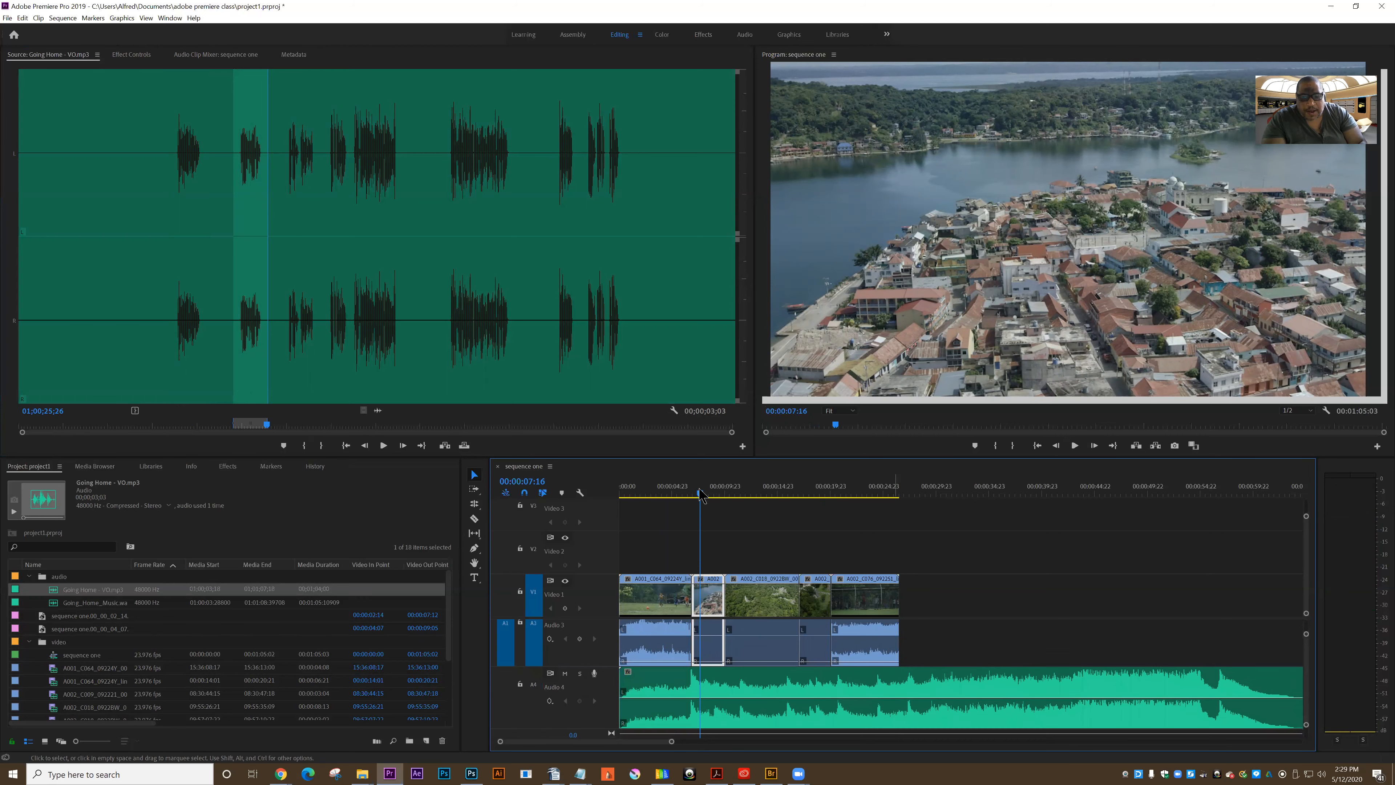
left_click_drag(701, 494, 683, 493)
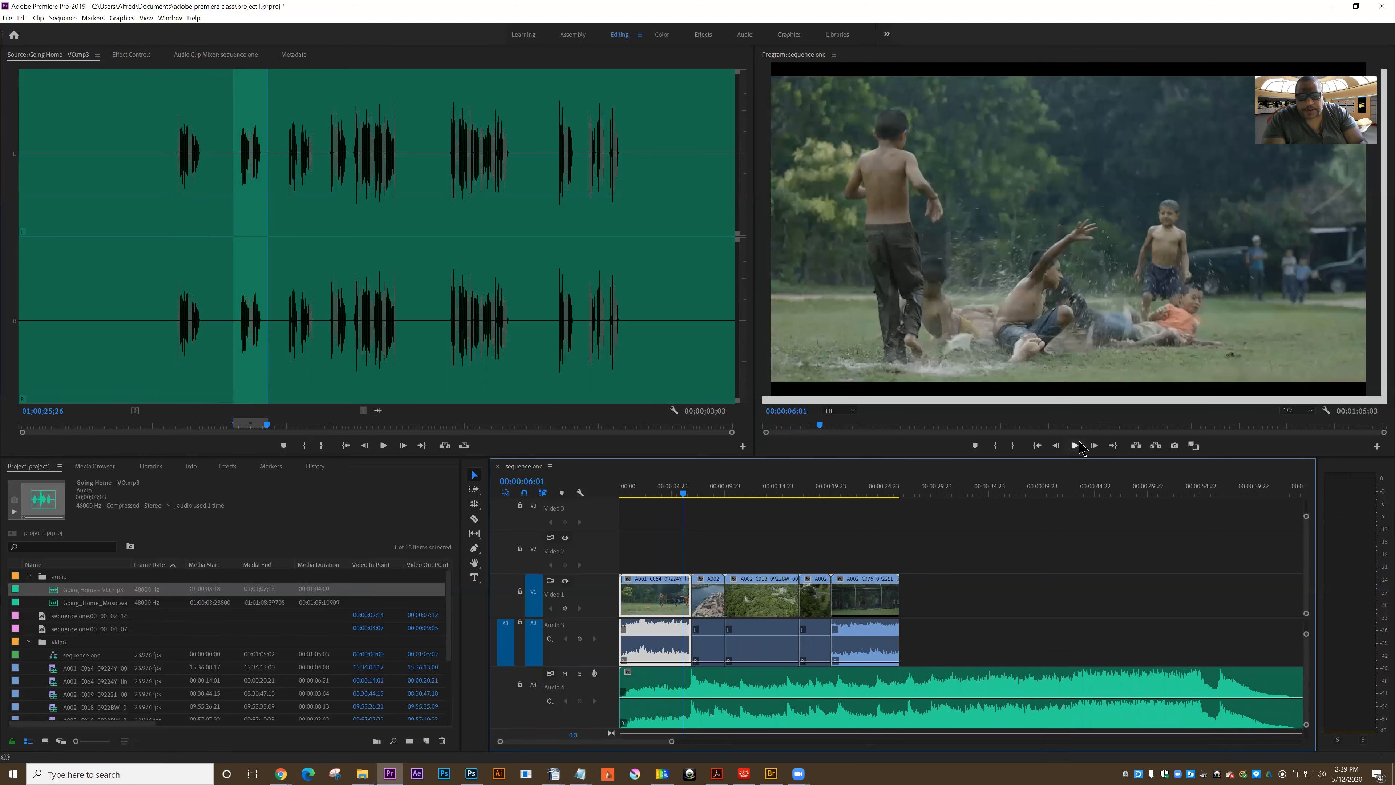
left_click(1078, 446)
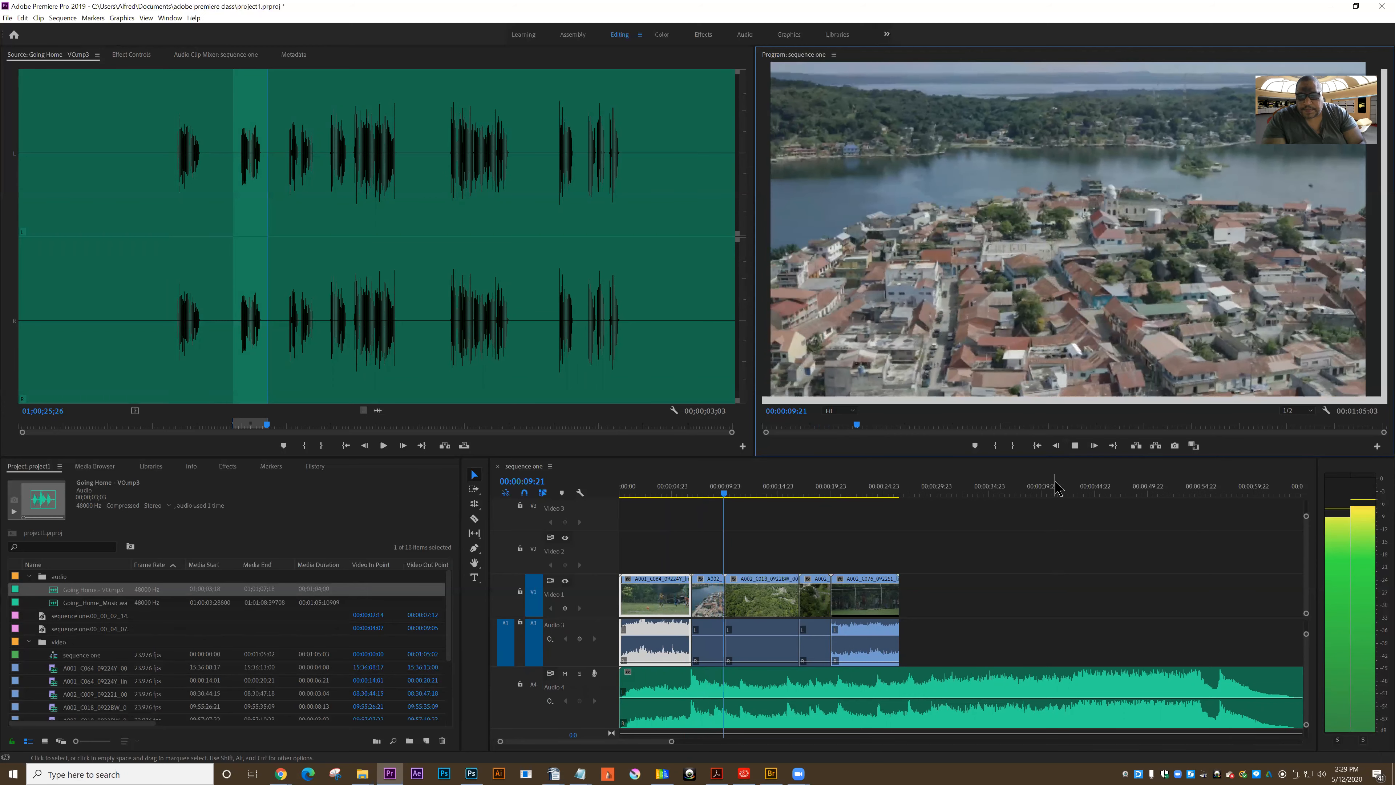
key("space")
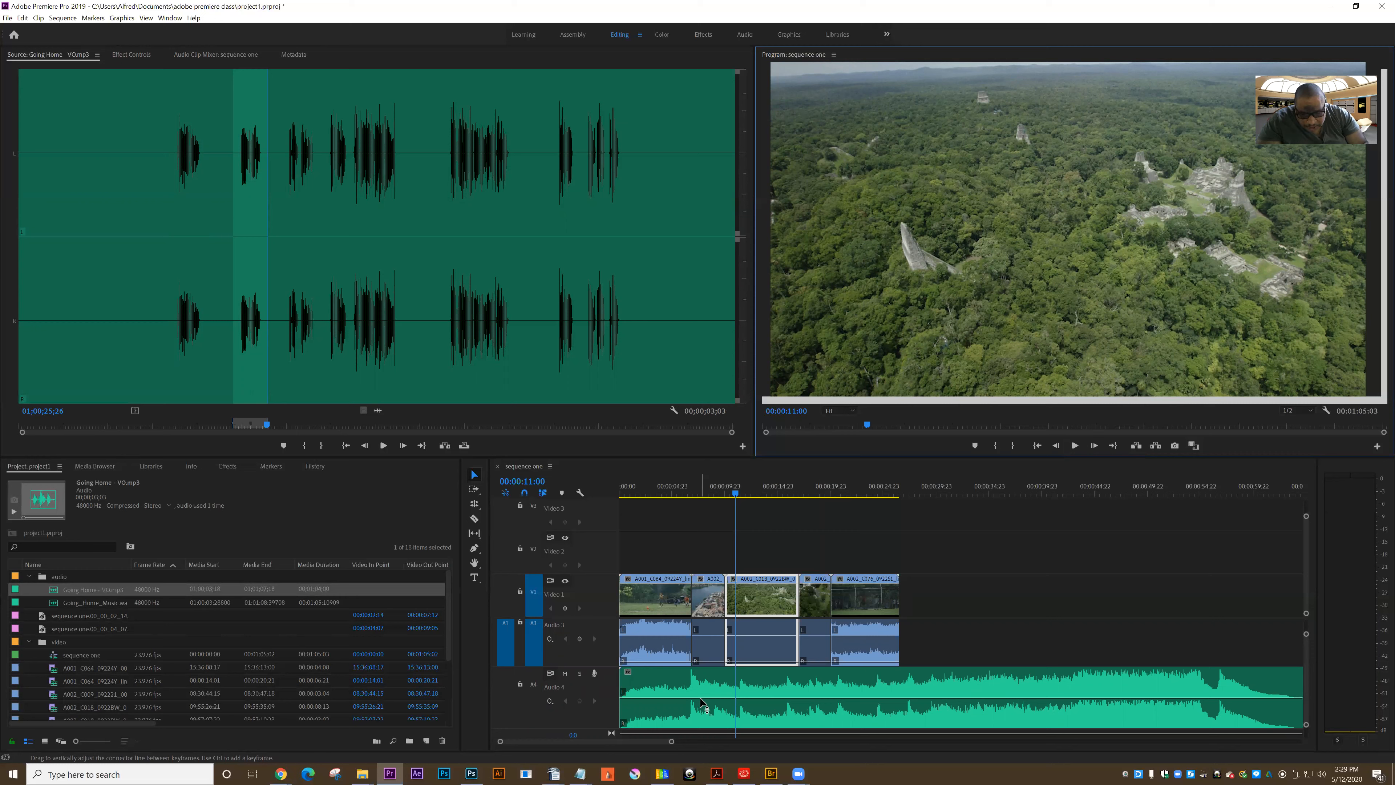
Lower the music's volume on Audio 4 and add Pen tool keyframes that fade it in from the start to -7.18 dB at 00:00:04:14
left_click(703, 705)
left_click_drag(703, 706, 705, 710)
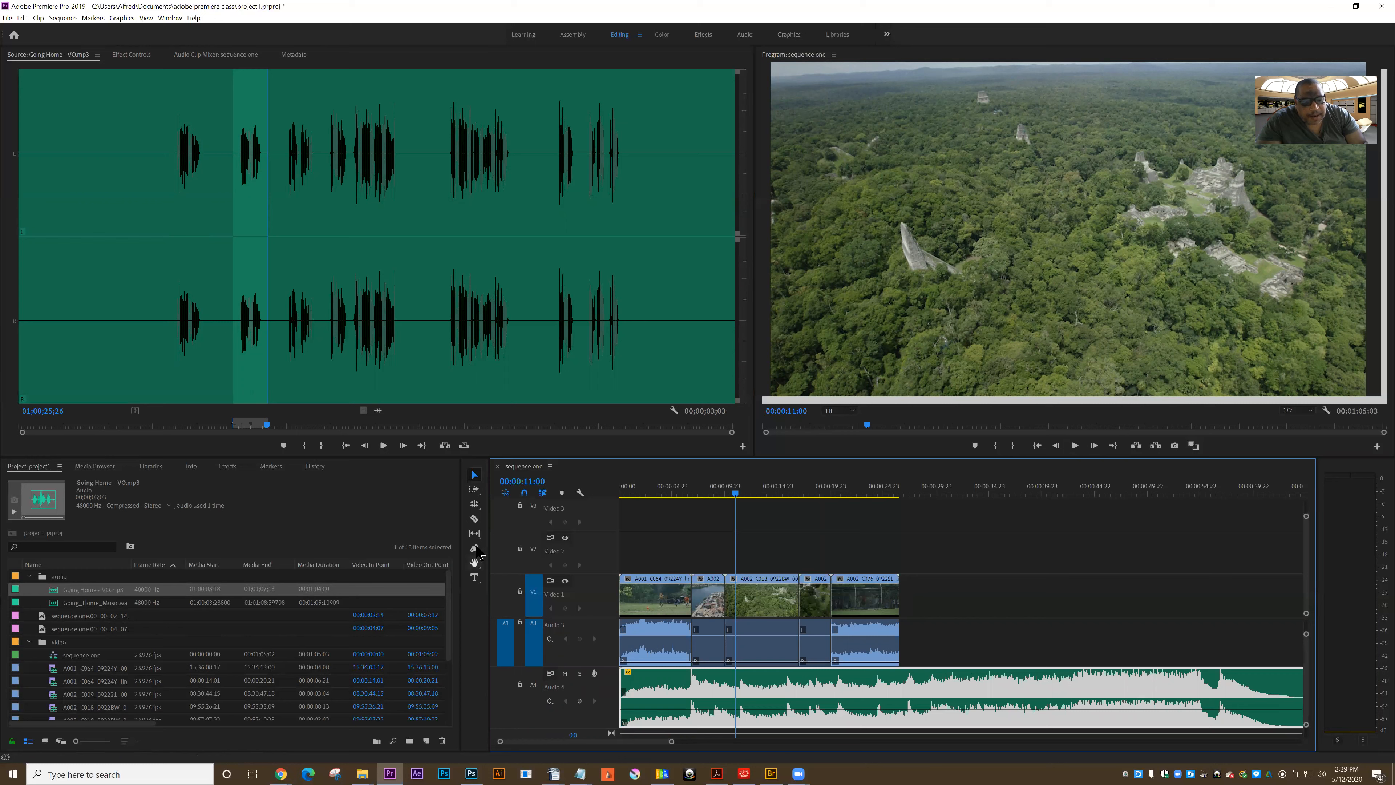
left_click(475, 549)
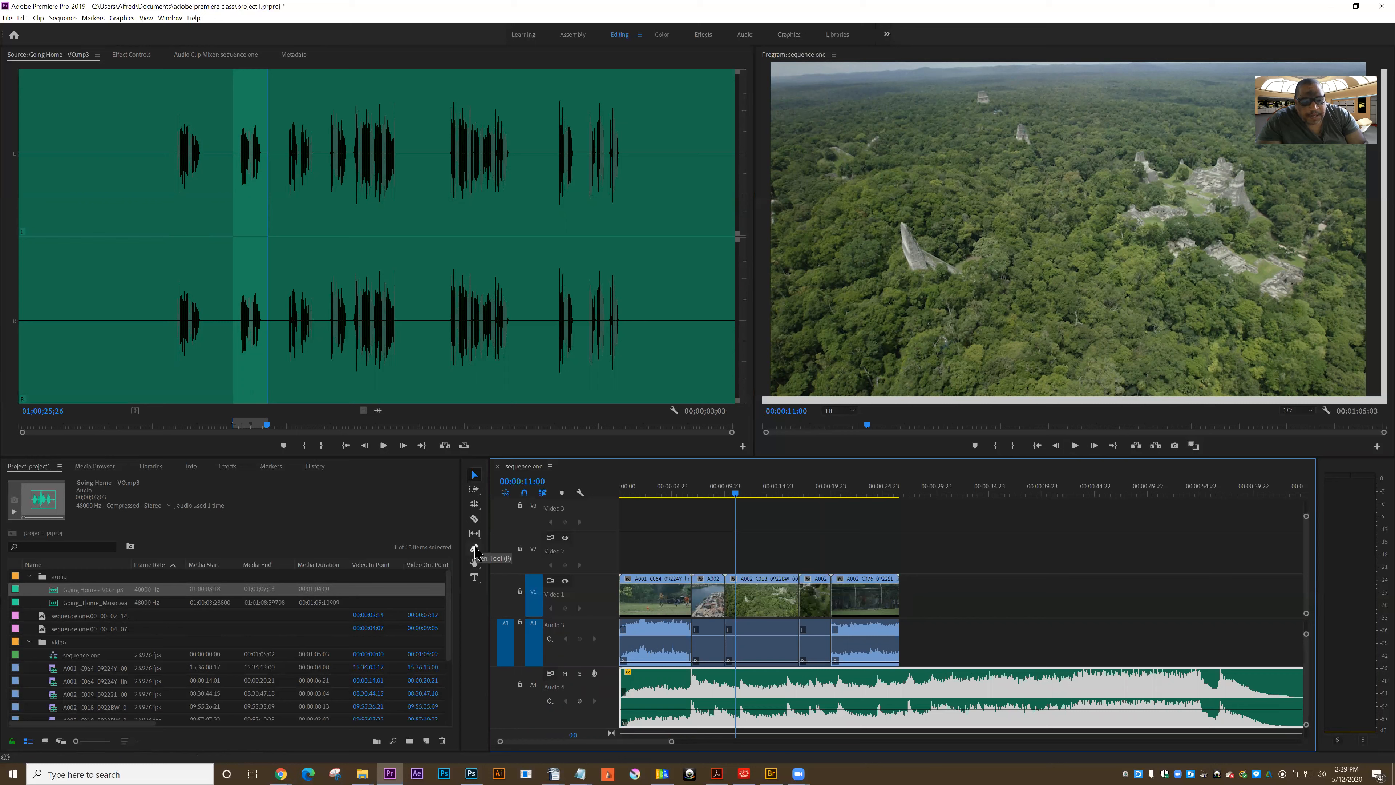
left_click(665, 710)
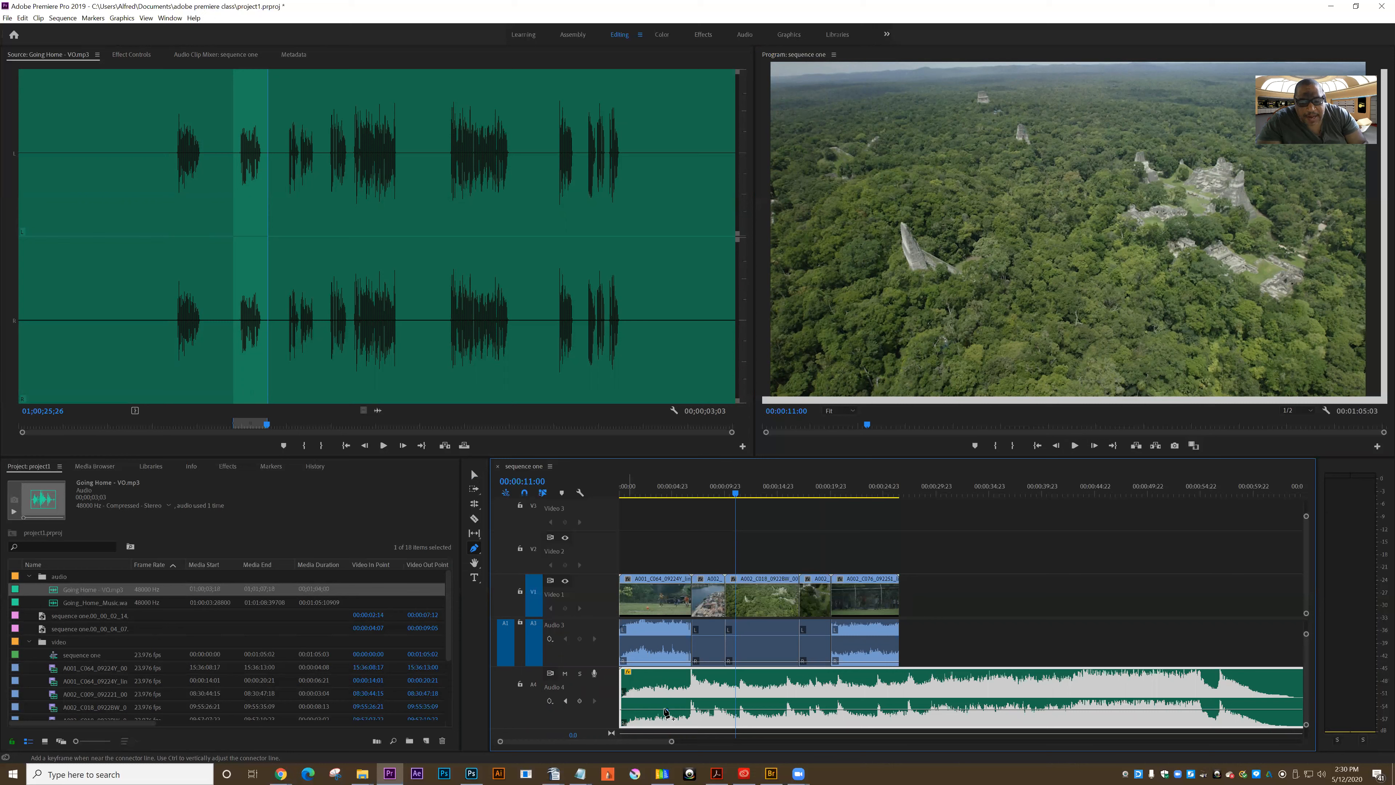
left_click(624, 709)
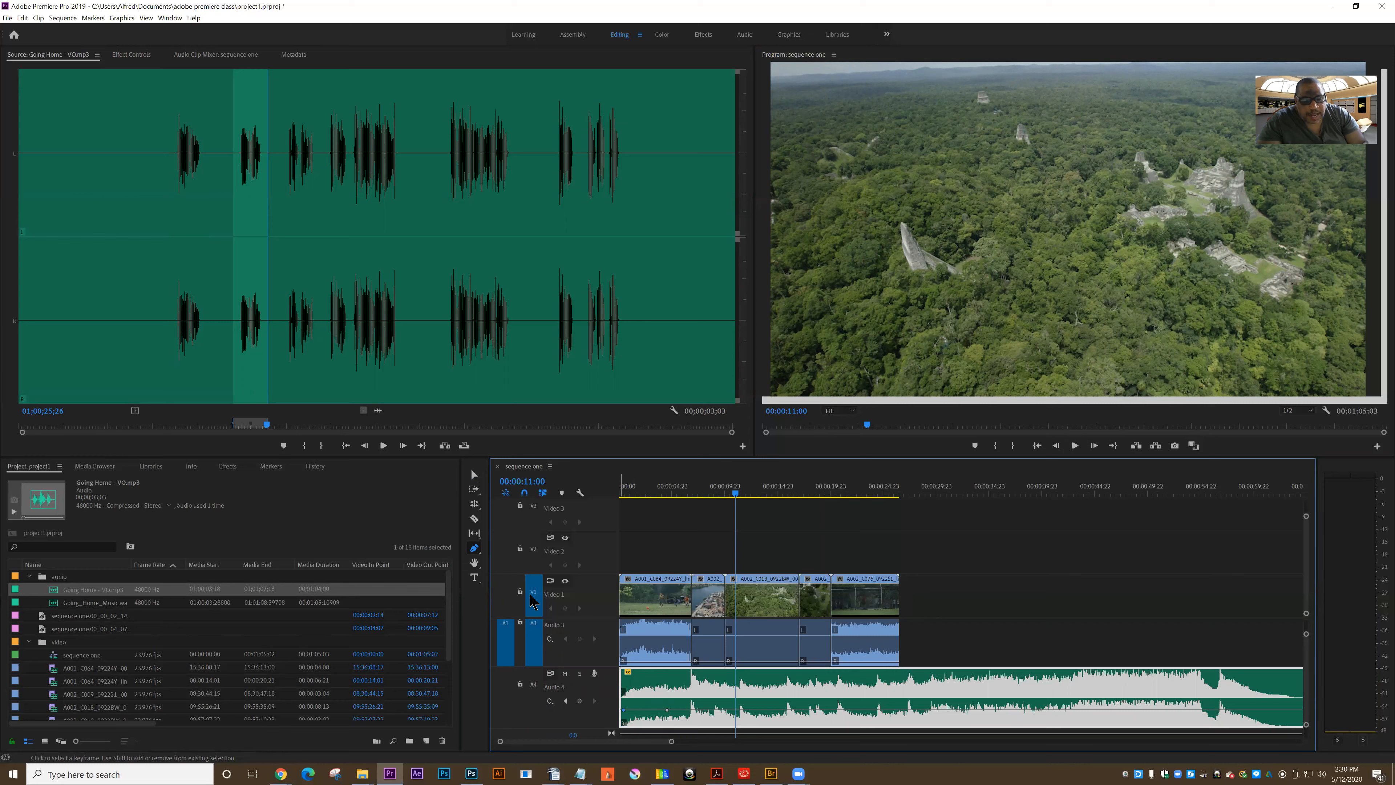
left_click_drag(624, 710, 668, 714)
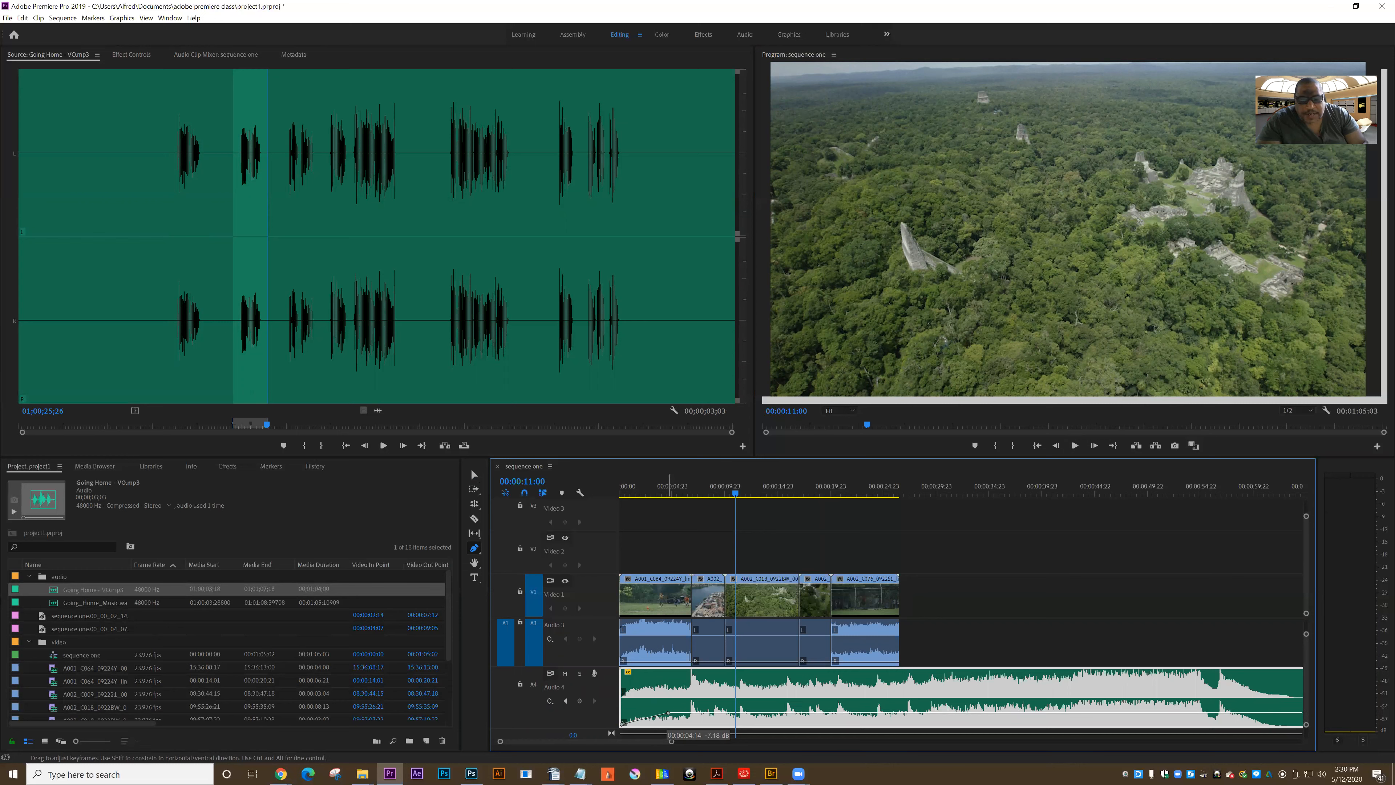
Play the sequence from the start to check the music's fade-in with the voice-over
left_click_drag(736, 494, 625, 499)
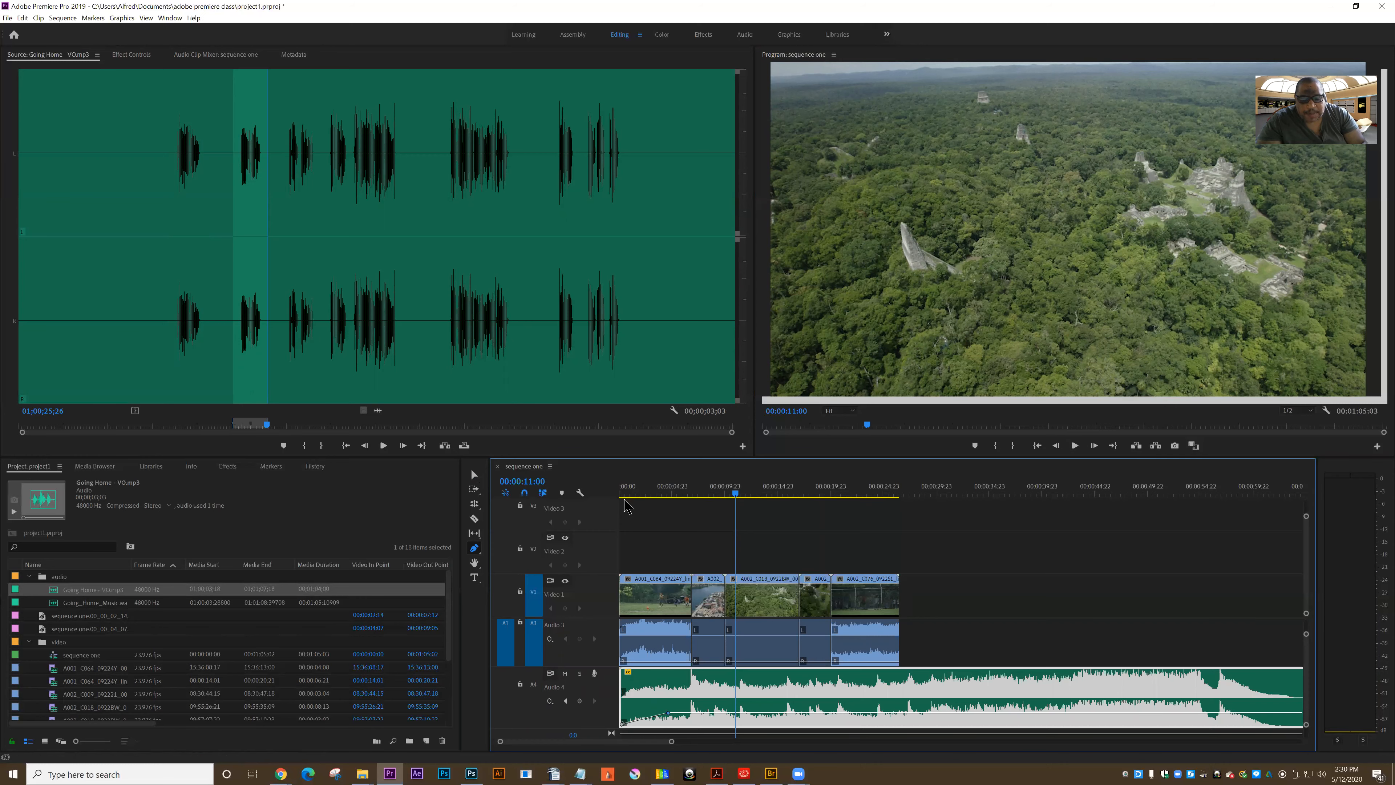
left_click(1075, 445)
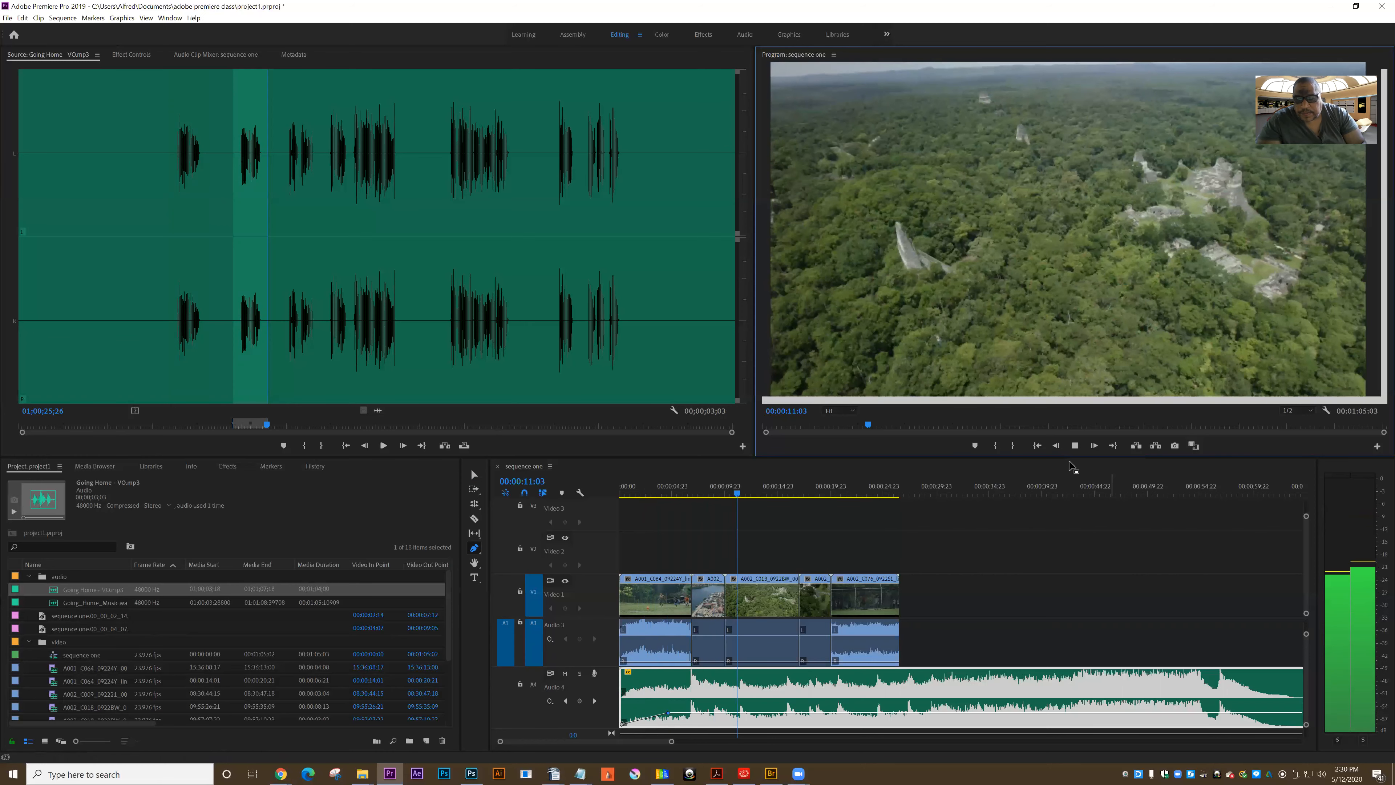
key("space")
left_click(1311, 593)
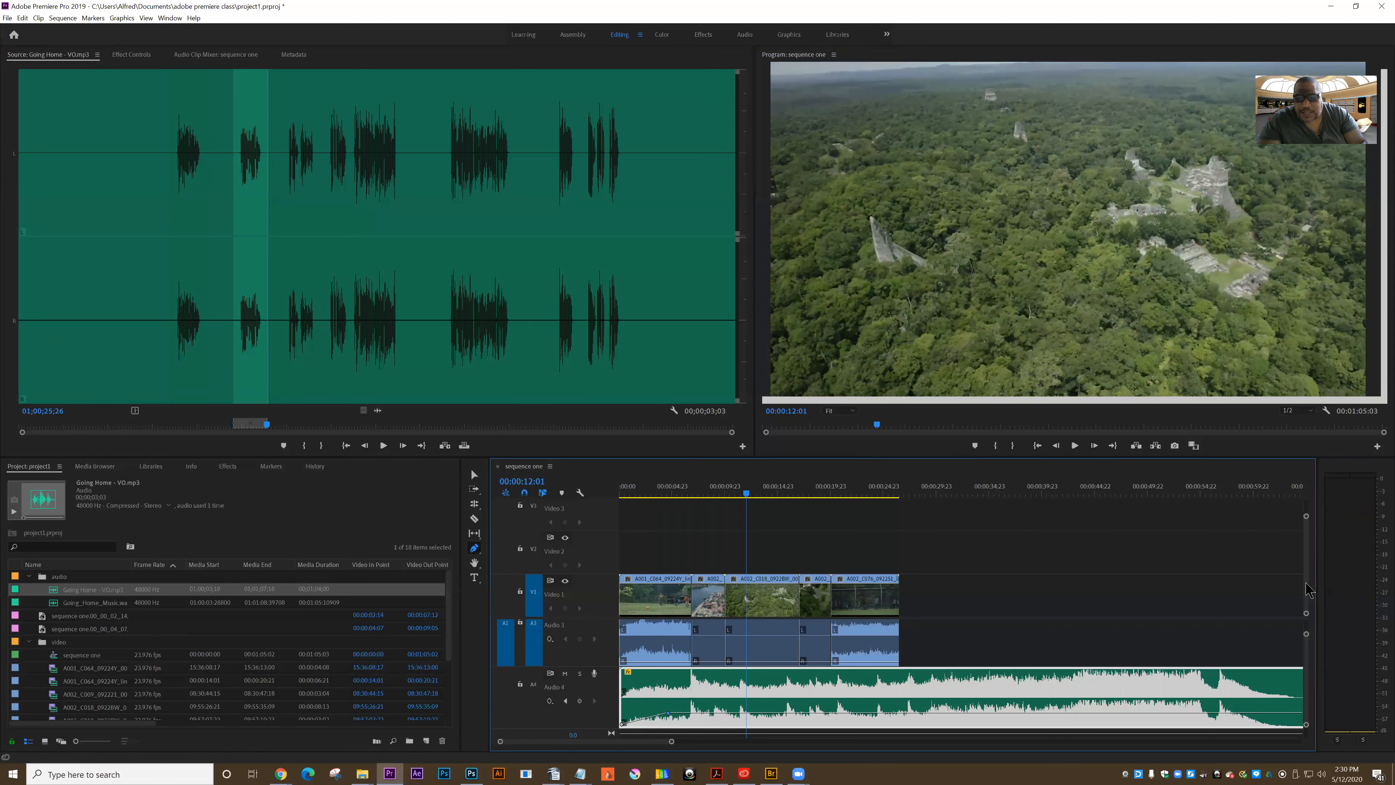
Mark the third voice-over phrase from 01;00;27;11 to 01;00;30;12 and place it on Audio 2 at 00:00:12:01
left_click_drag(1308, 639, 1310, 626)
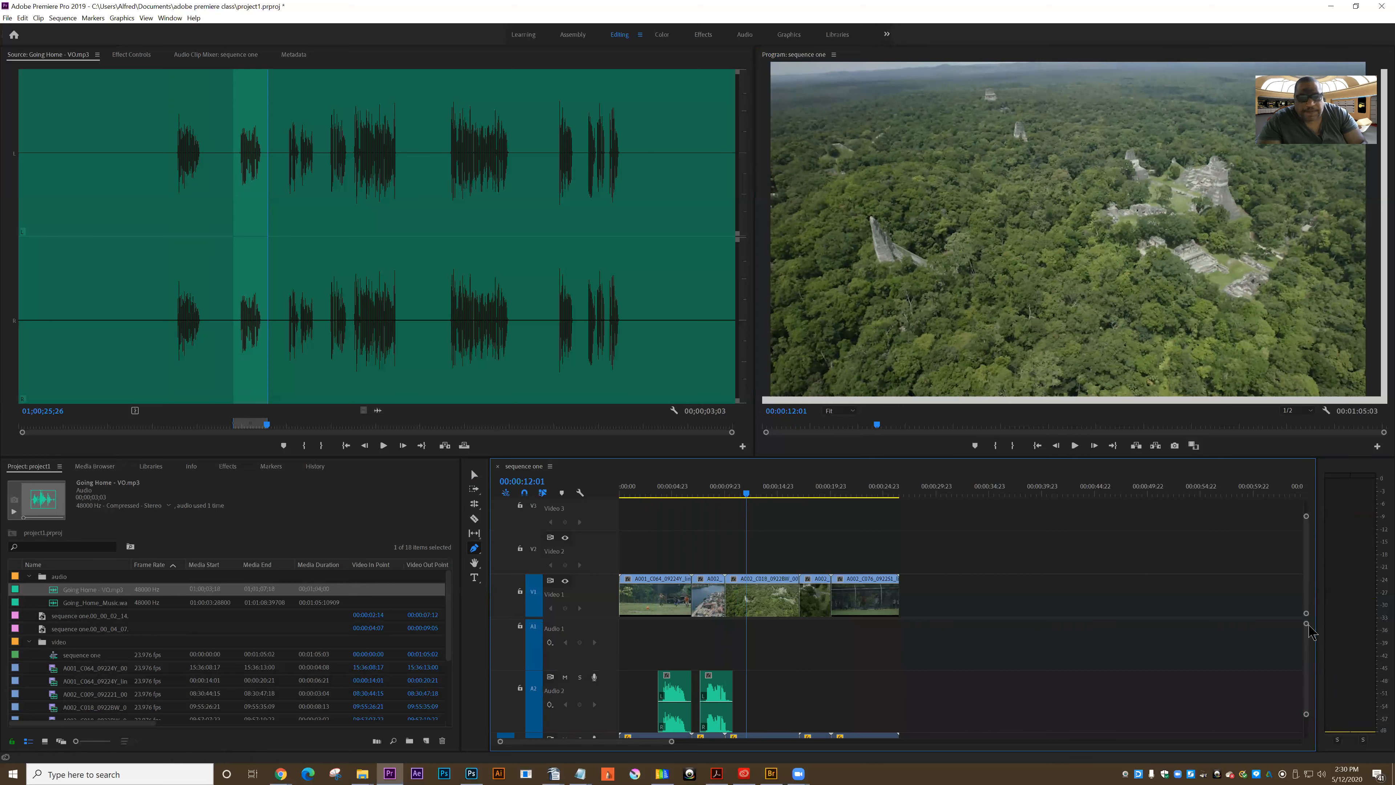
left_click(284, 229)
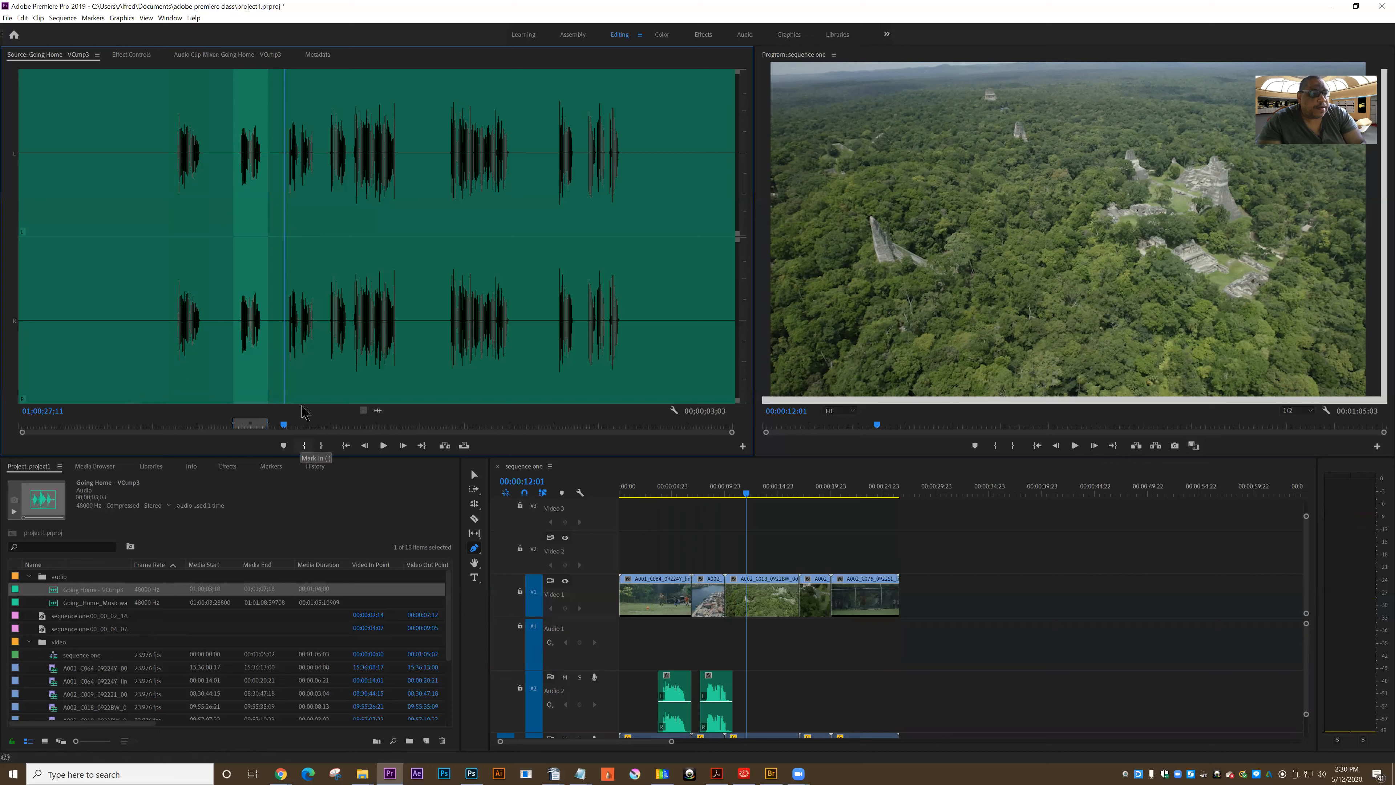
left_click(304, 446)
left_click_drag(285, 357, 319, 359)
left_click(321, 446)
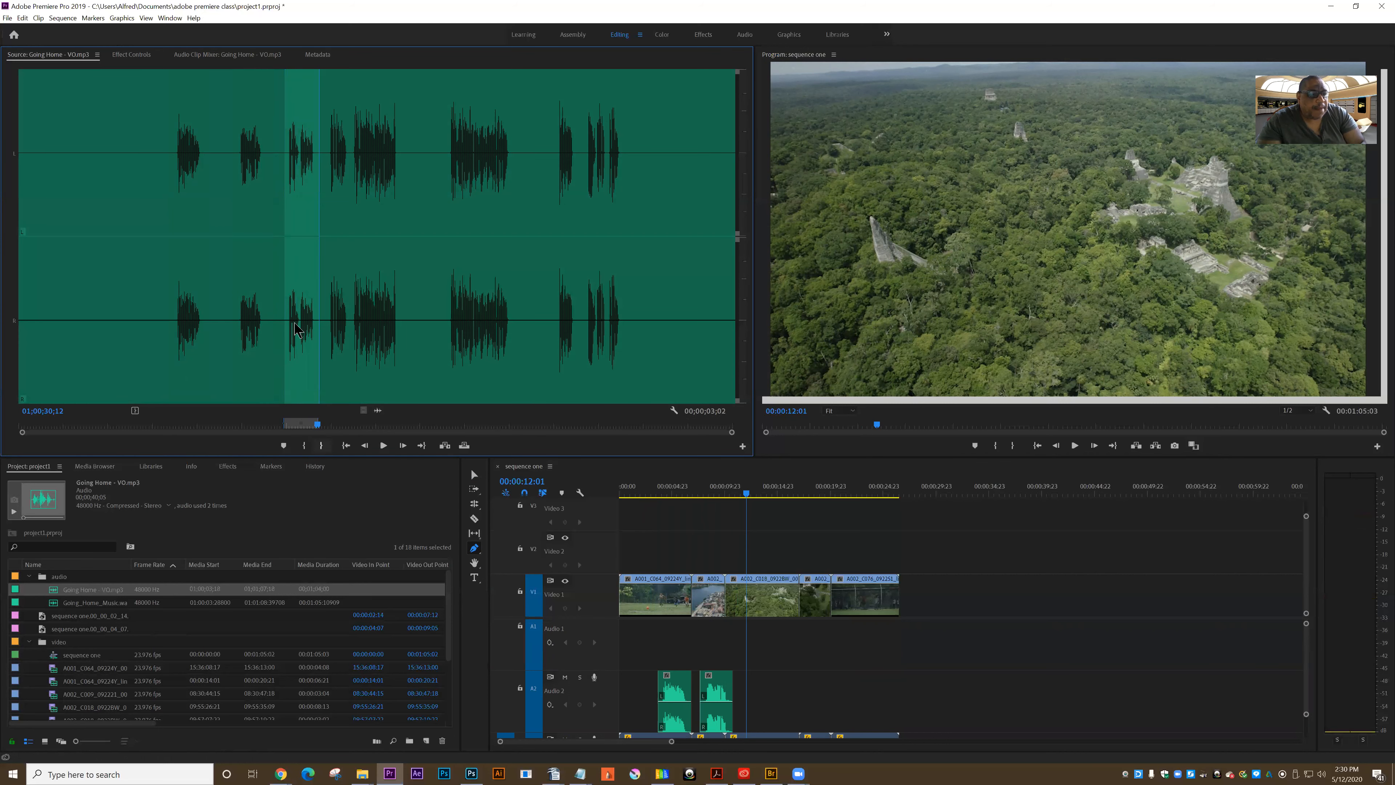
left_click_drag(378, 413, 753, 684)
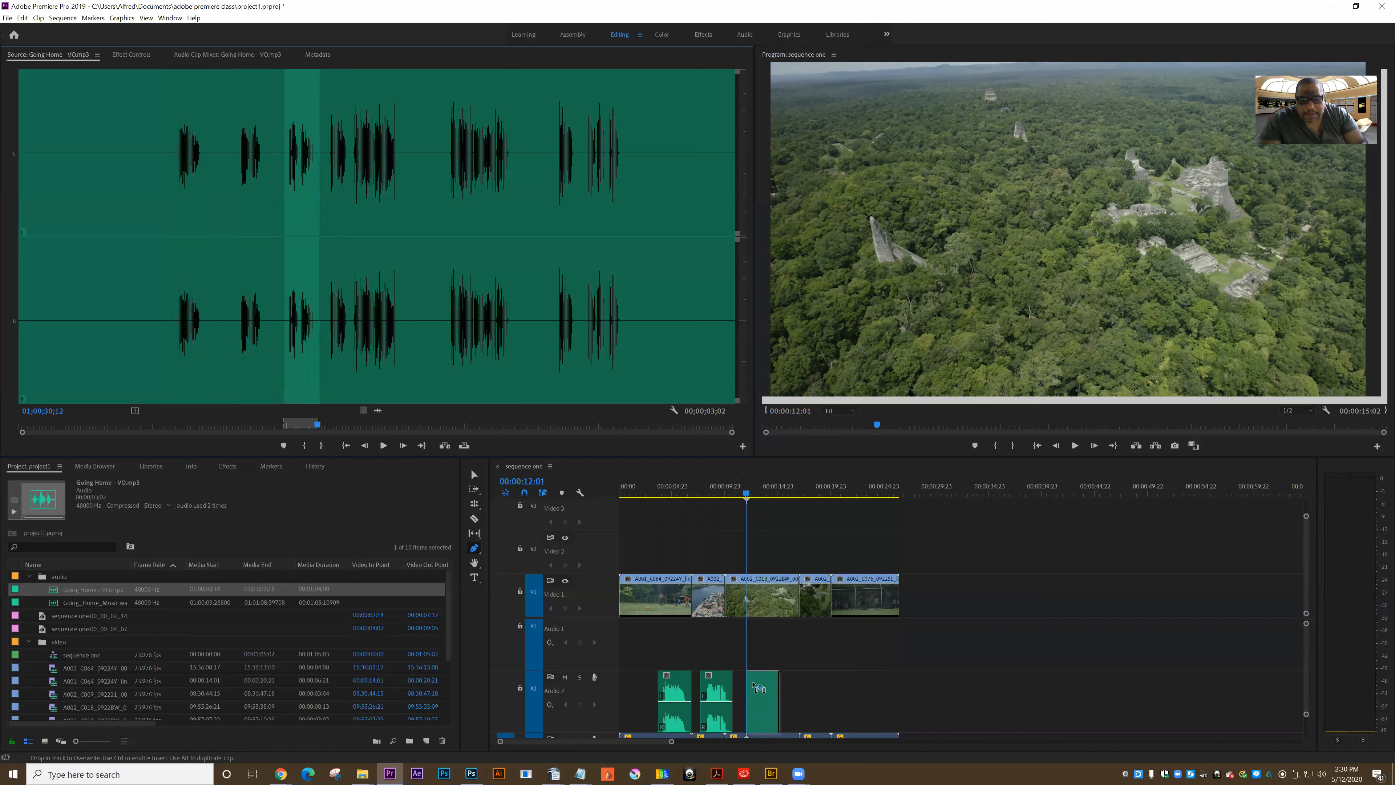
left_click_drag(716, 556, 716, 557)
Add Pen tool keyframes that dip the Audio 4 music between about 00:00:18 and 00:00:27, lowest near 00:00:23
left_click(631, 492)
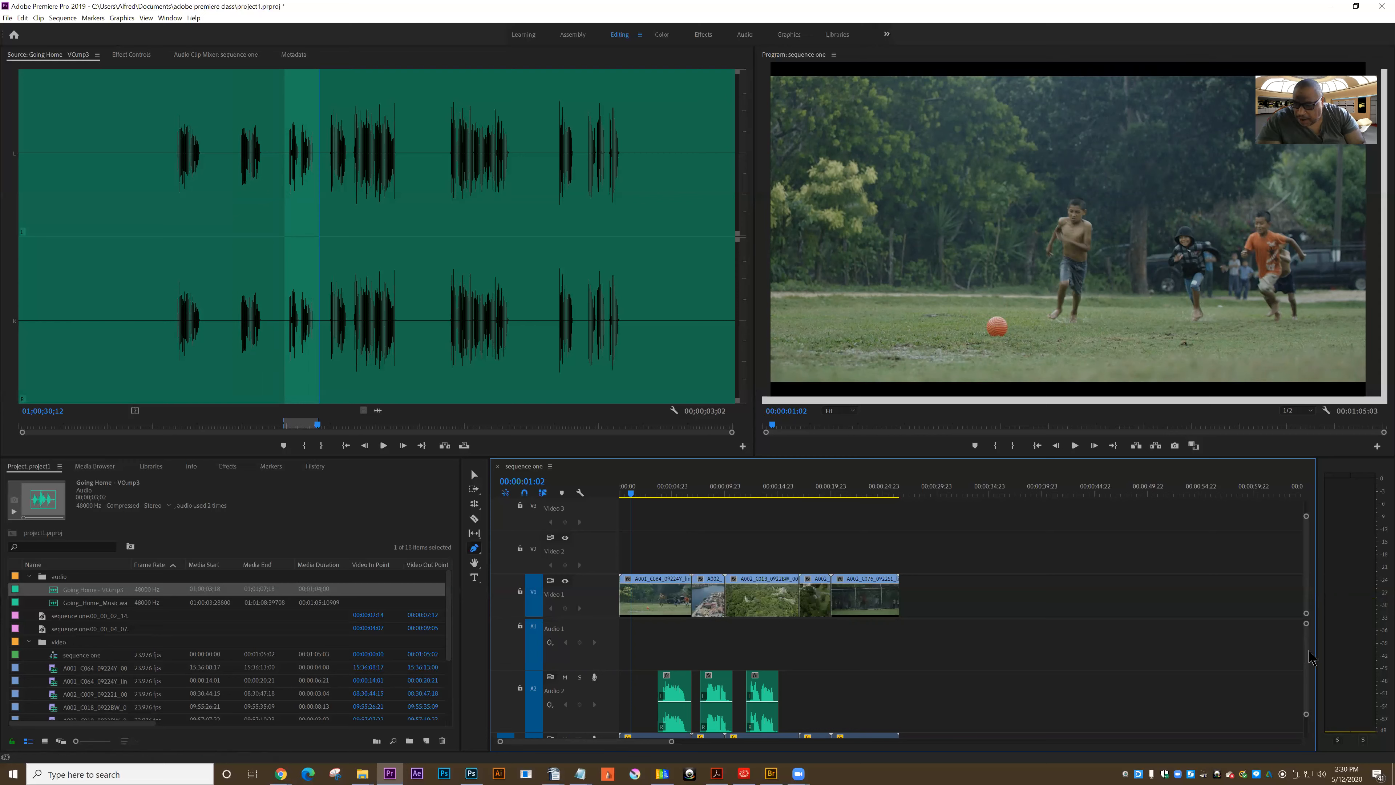
scroll(1311, 676, "down", 3)
left_click_drag(1309, 665, 1310, 663)
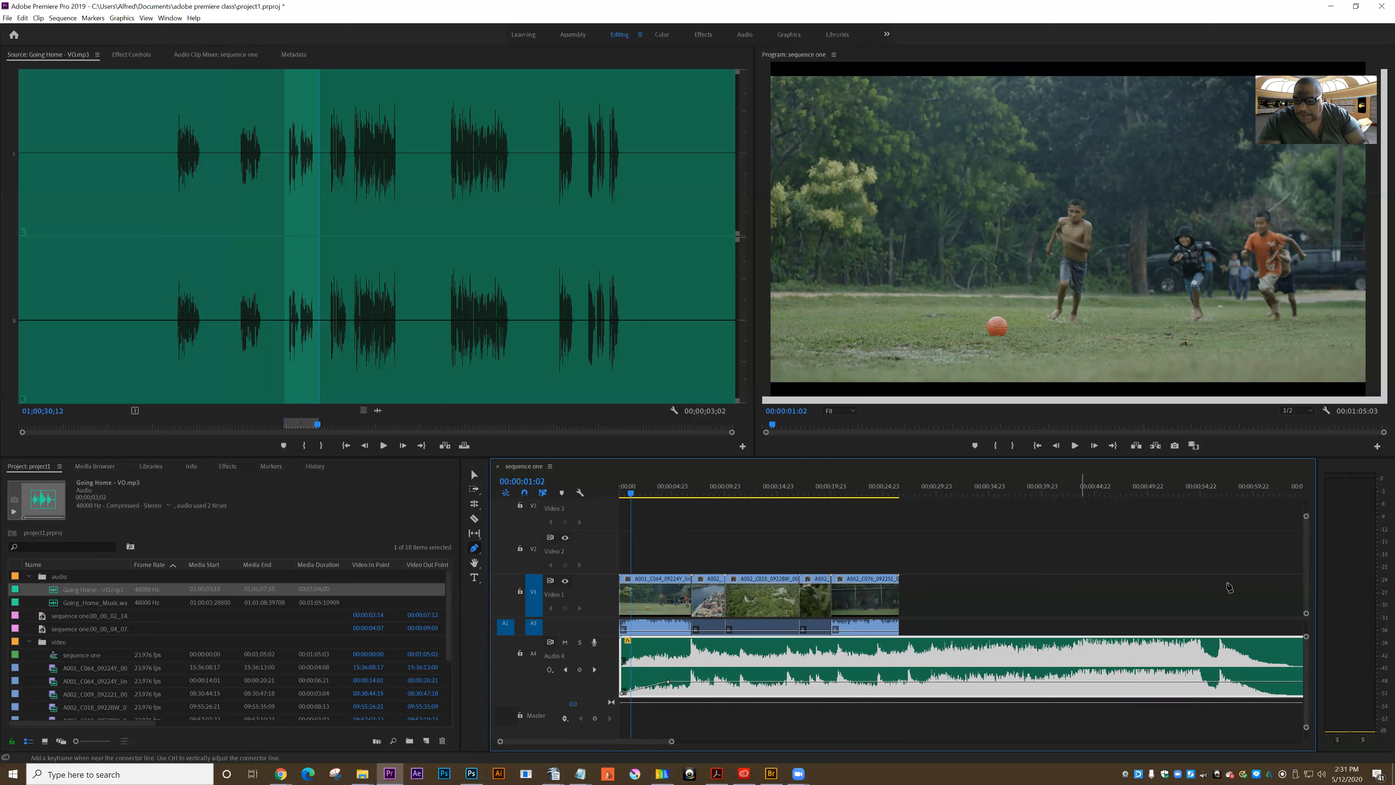
left_click_drag(1308, 659, 1309, 657)
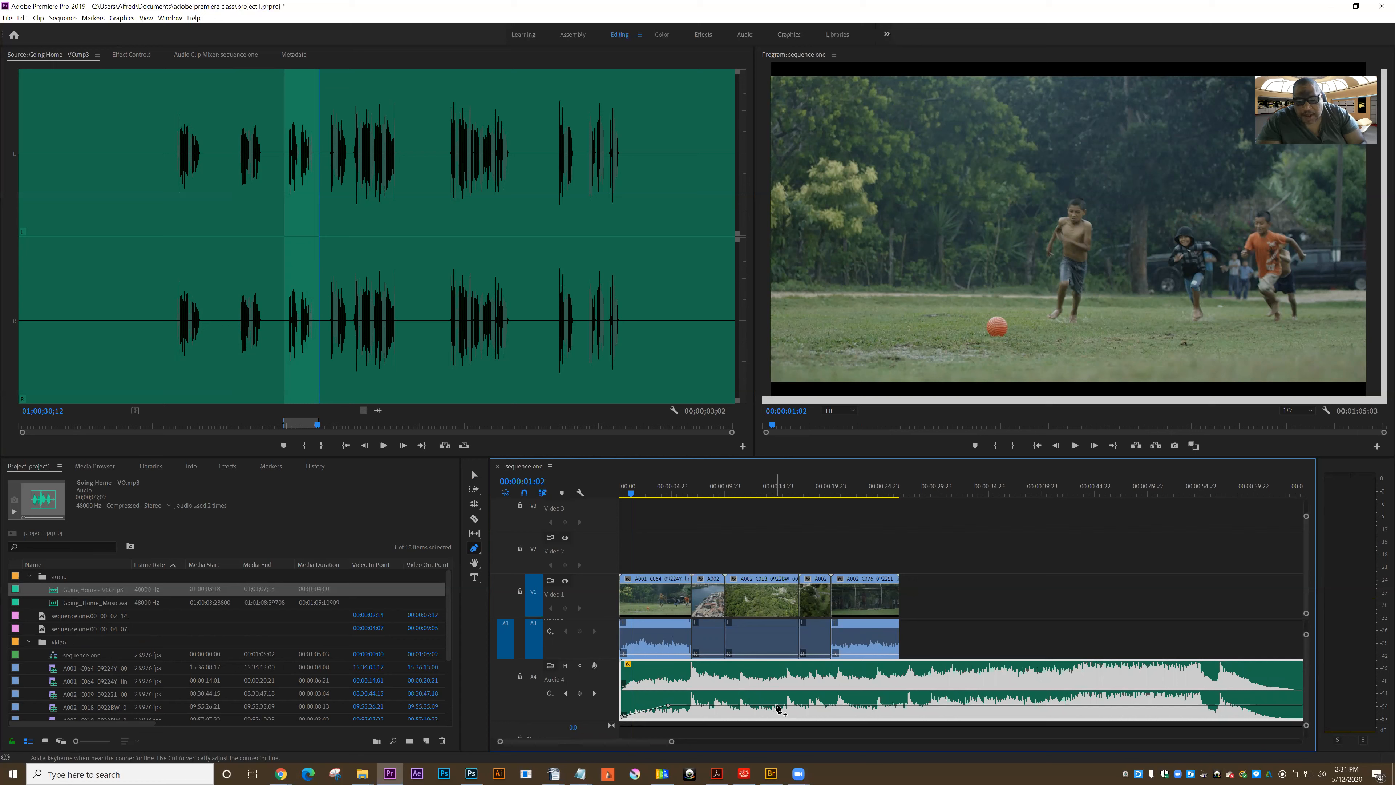
left_click(807, 706)
left_click(906, 705)
left_click_drag(859, 706, 859, 713)
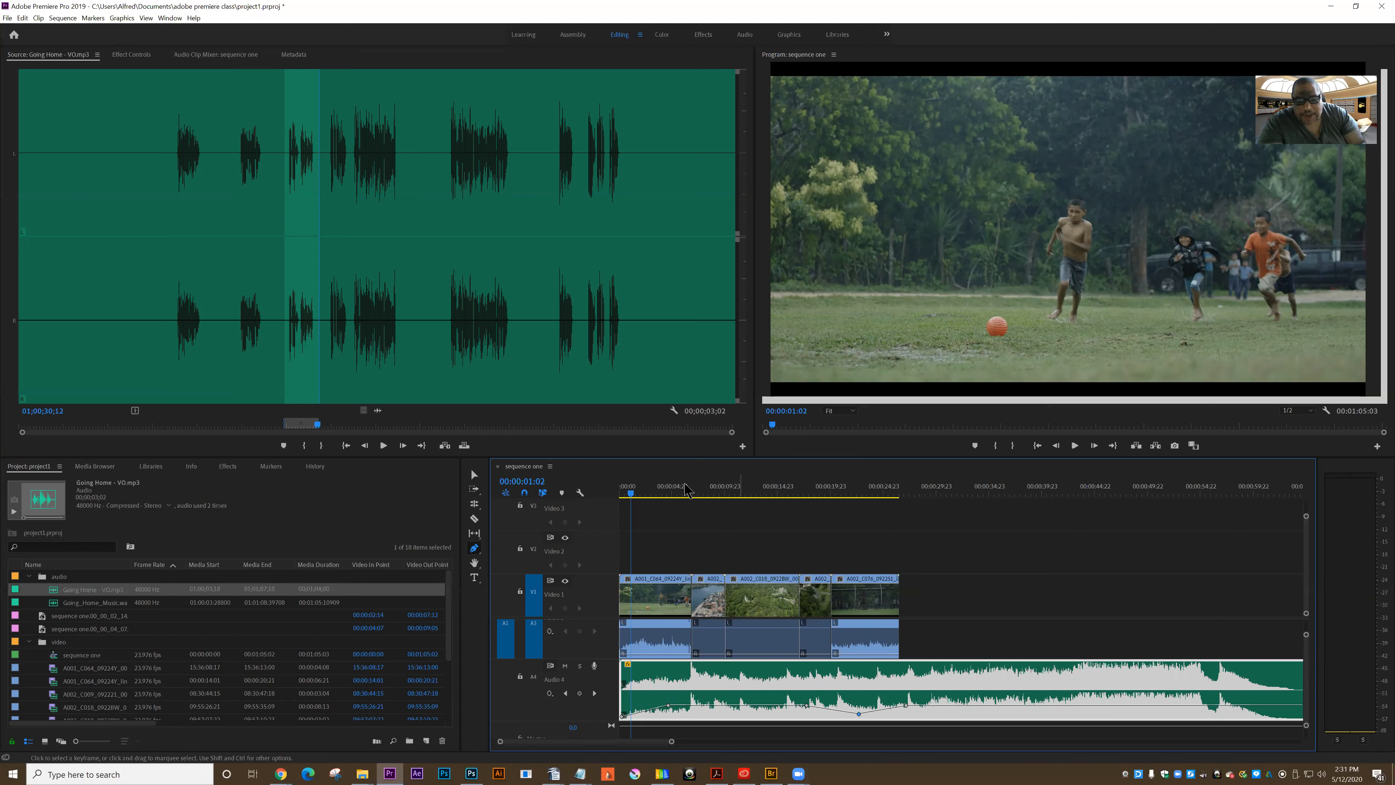
Play the sequence from the start to check the three voice-over phrases against the music
left_click_drag(632, 494, 596, 500)
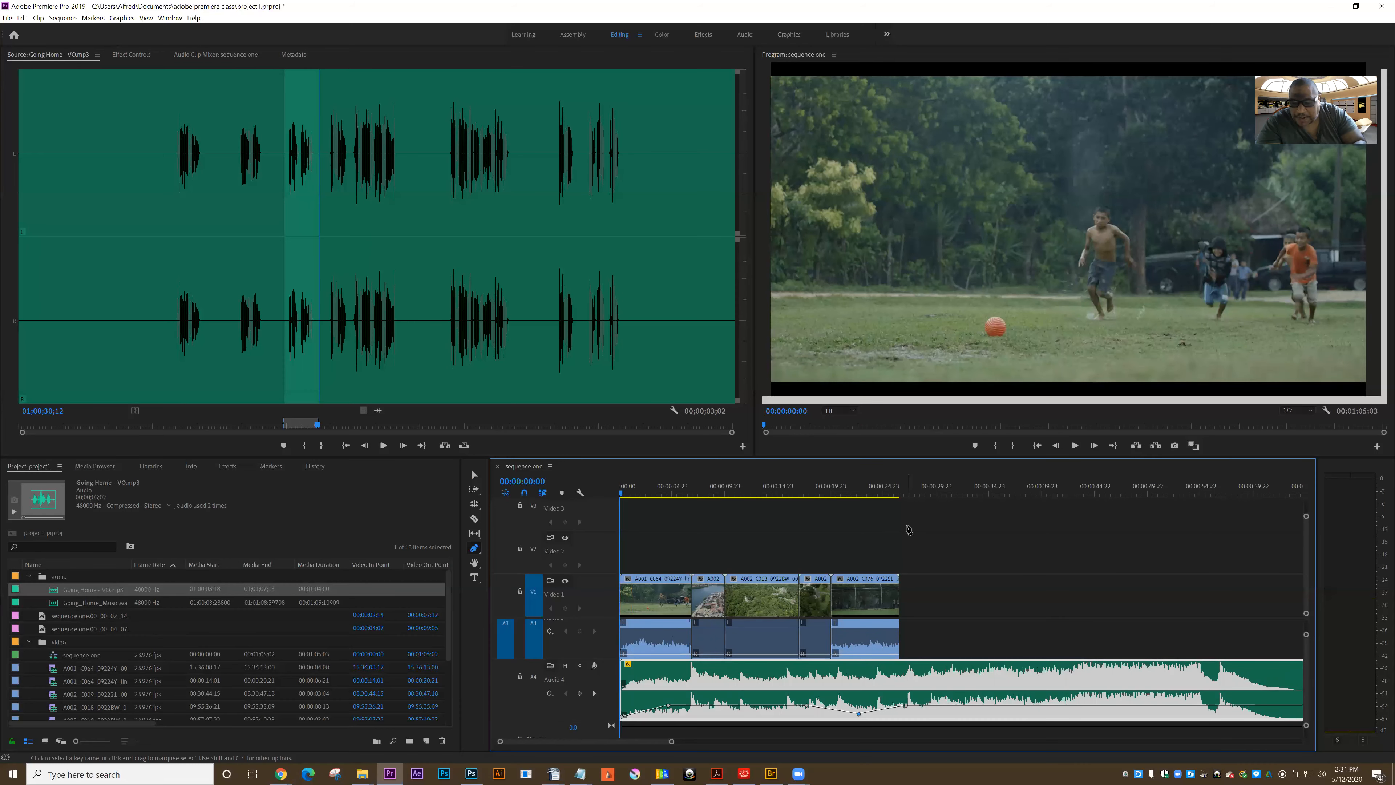
left_click(1075, 445)
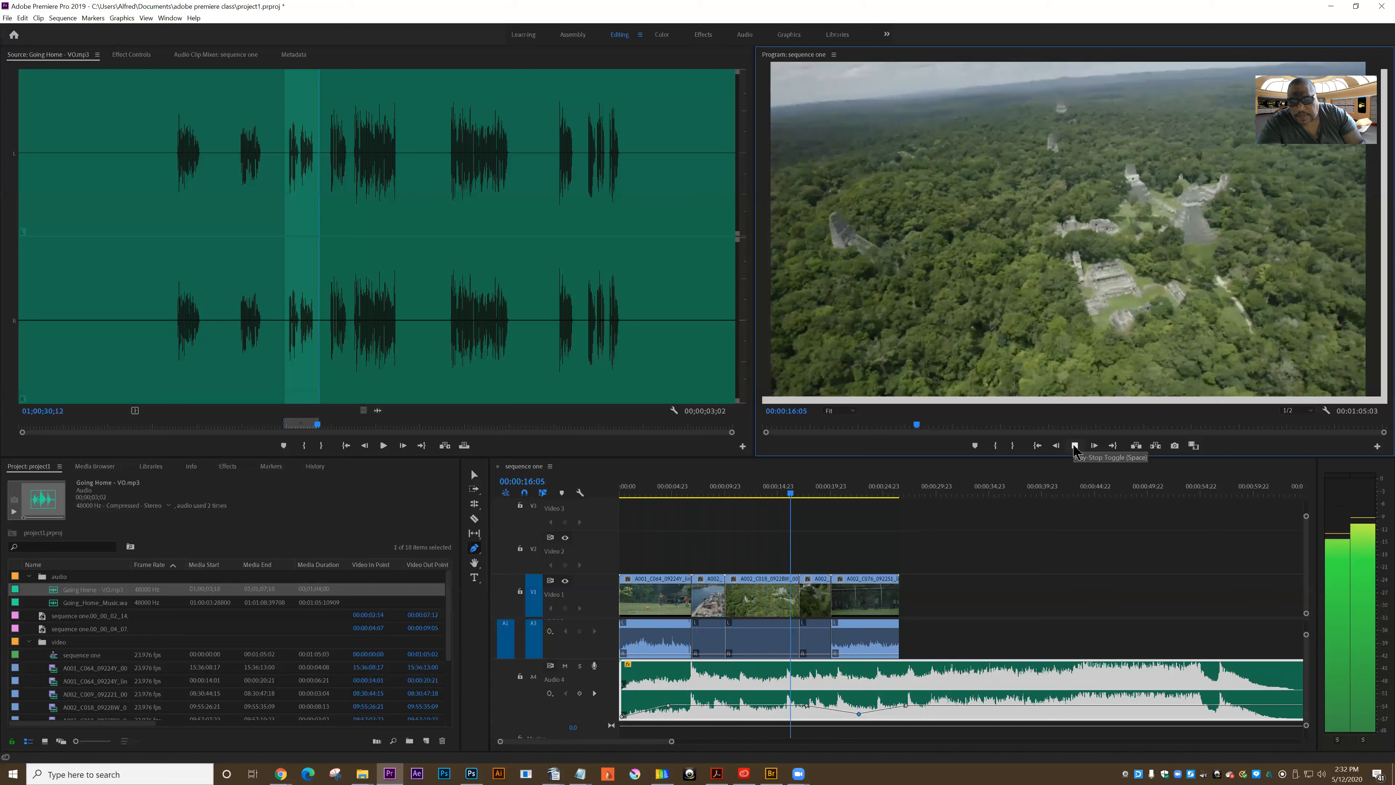
left_click(1075, 447)
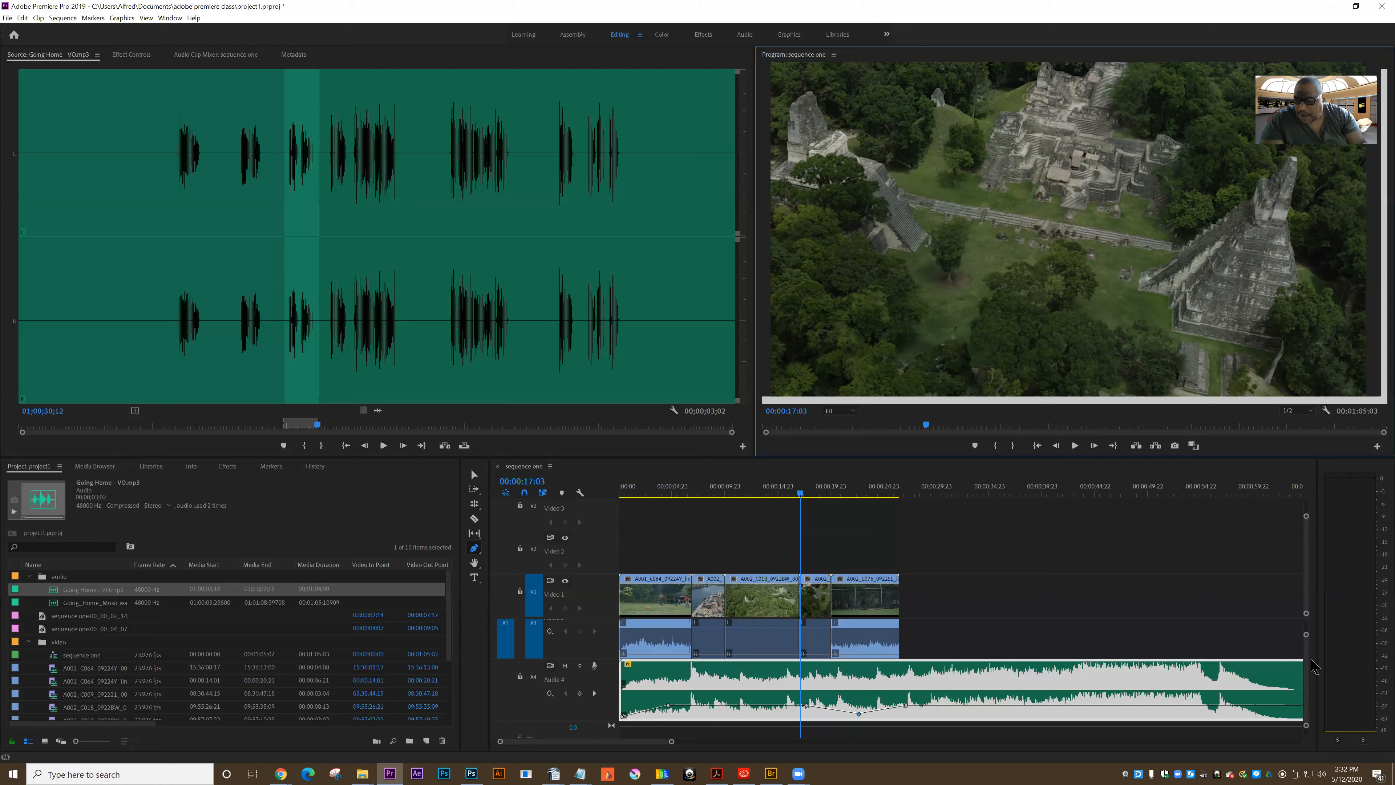
Examine the voice-over clips on Audio 2, the clip audio on Audio 3 and the music's volume keyframes on Audio 4
scroll(1311, 662, "down", 1)
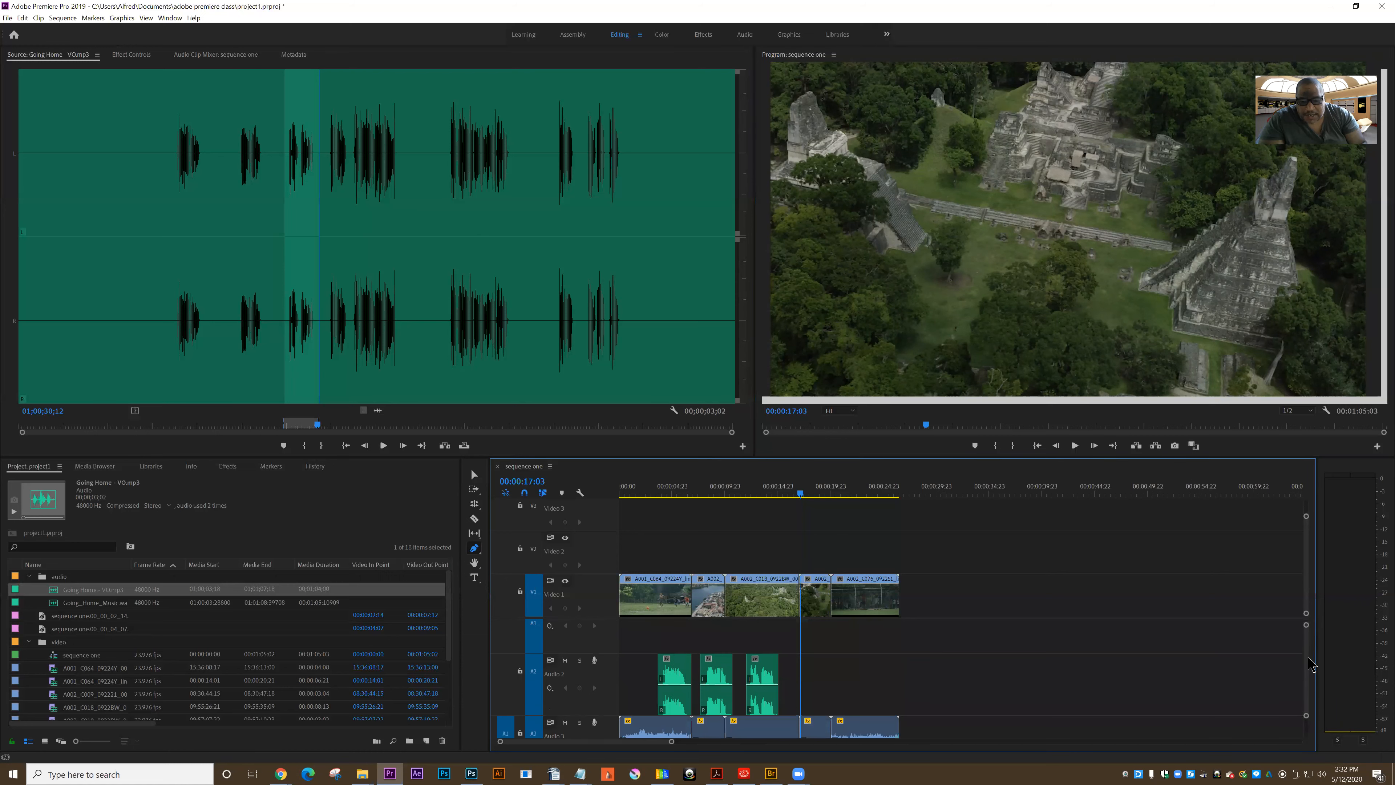
scroll(1310, 662, "up", 5)
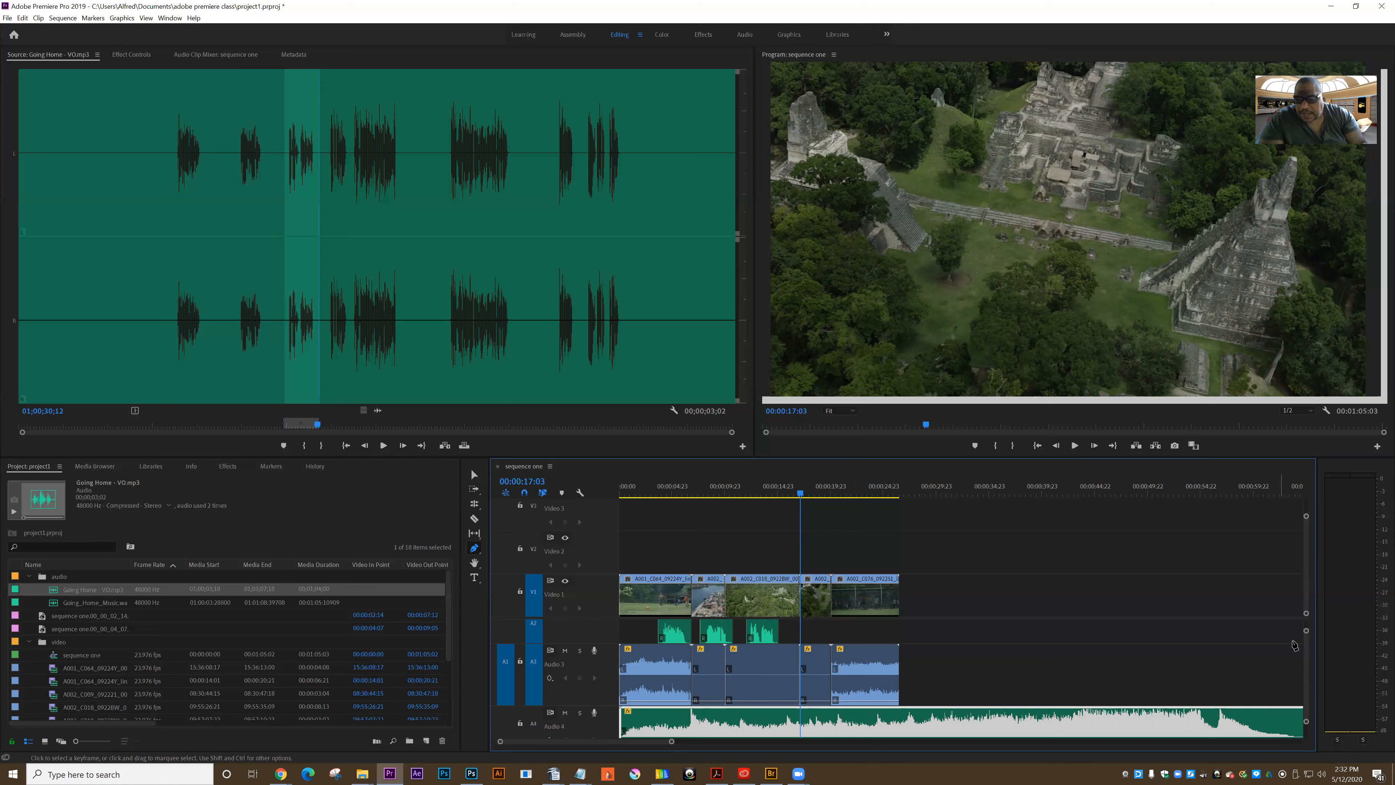
scroll(1307, 655, "down", 3)
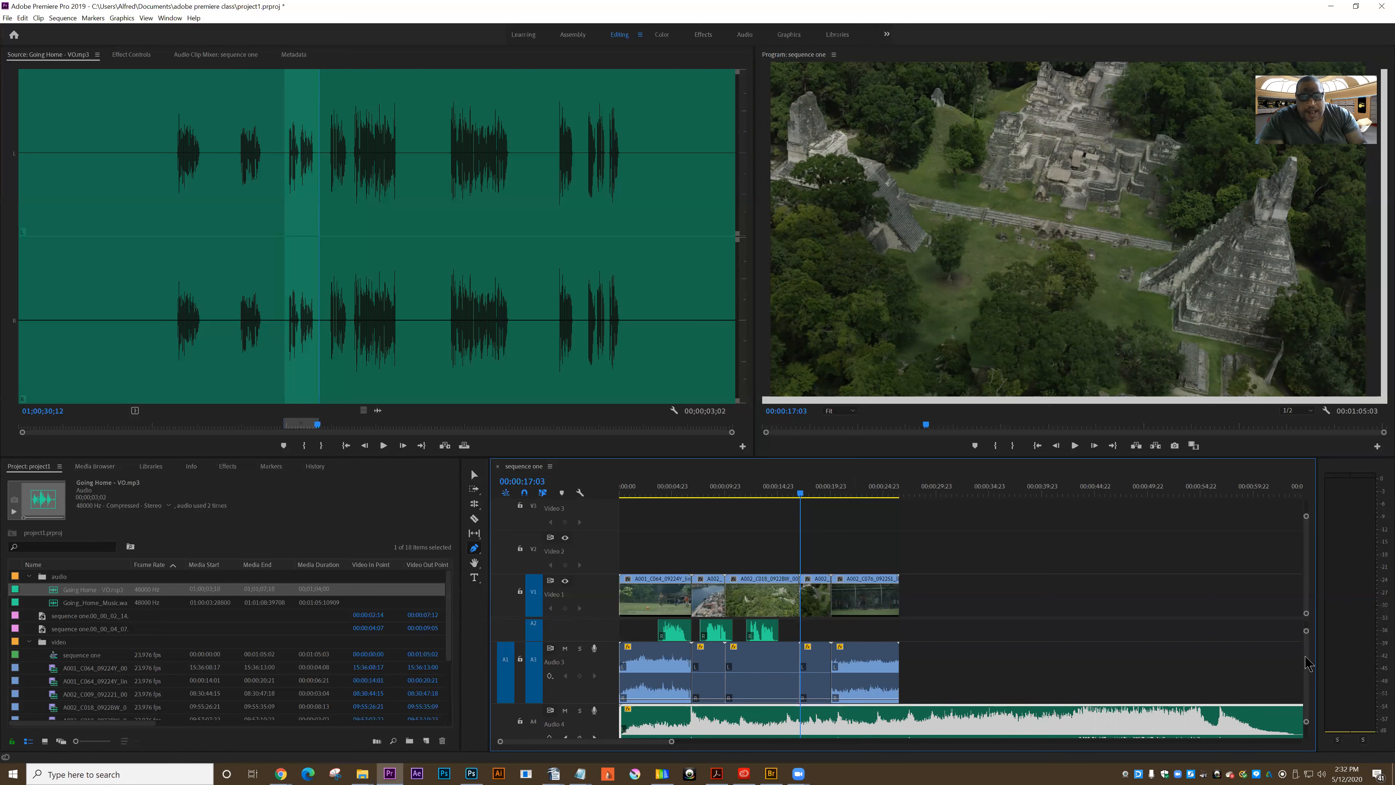
scroll(1308, 655, "up", 1)
scroll(1307, 656, "up", 3)
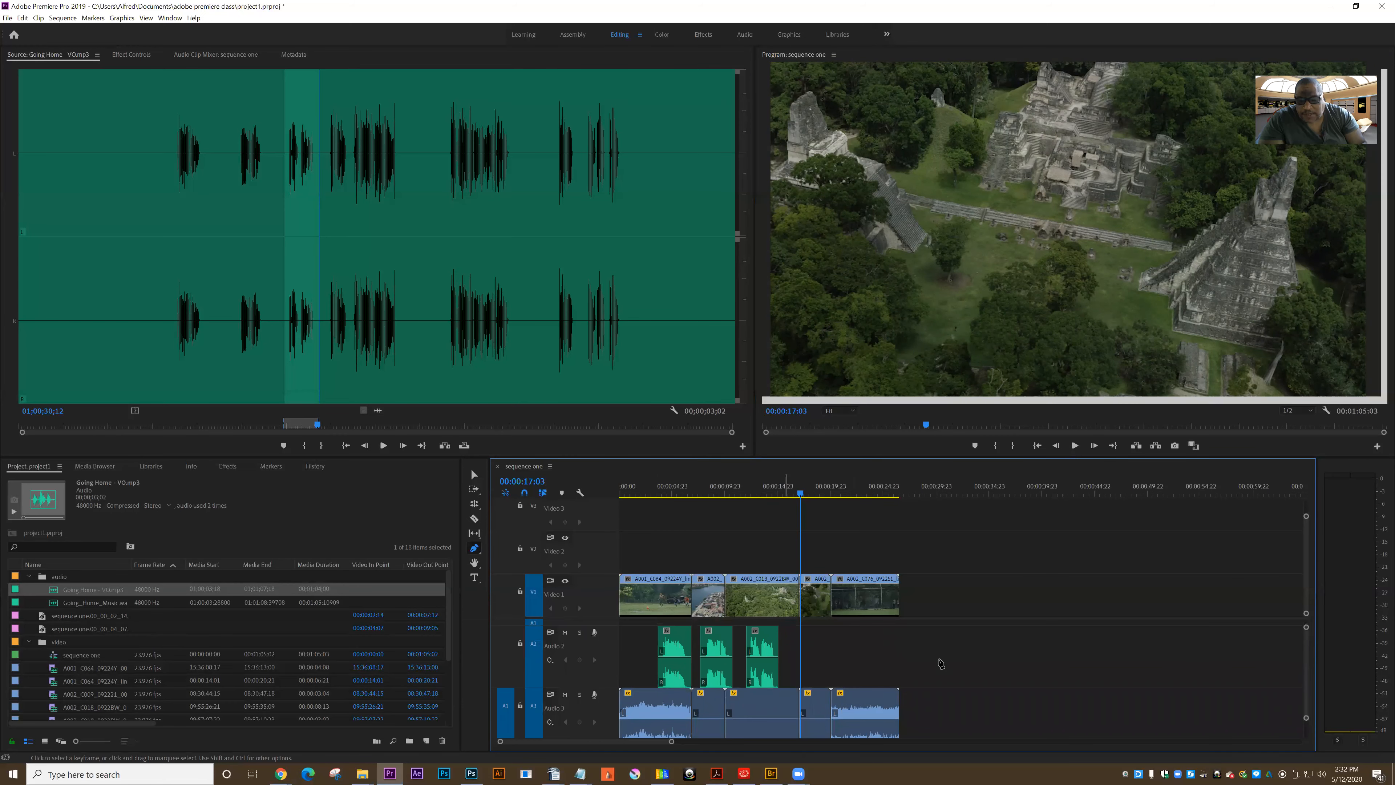
scroll(1308, 692, "down", 2)
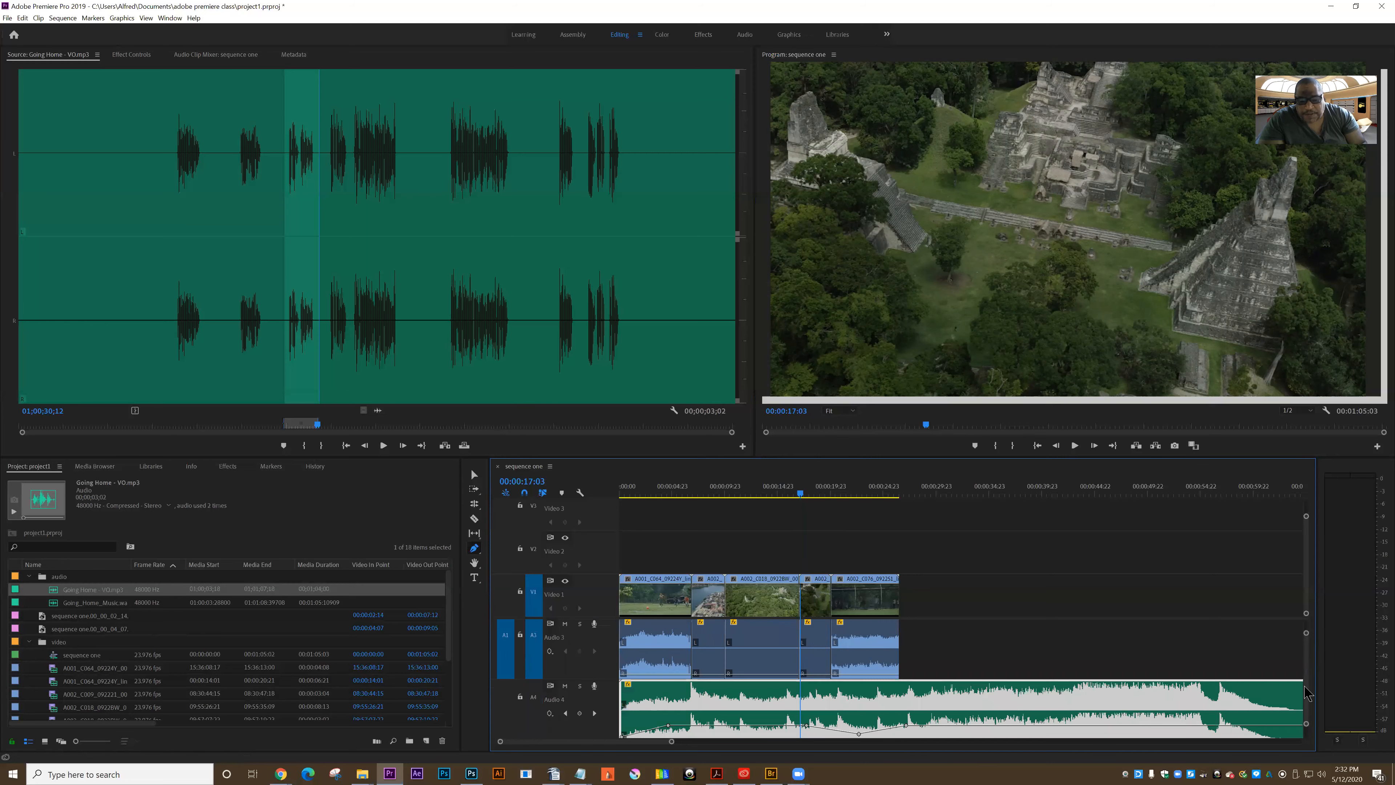
scroll(1308, 694, "down", 1)
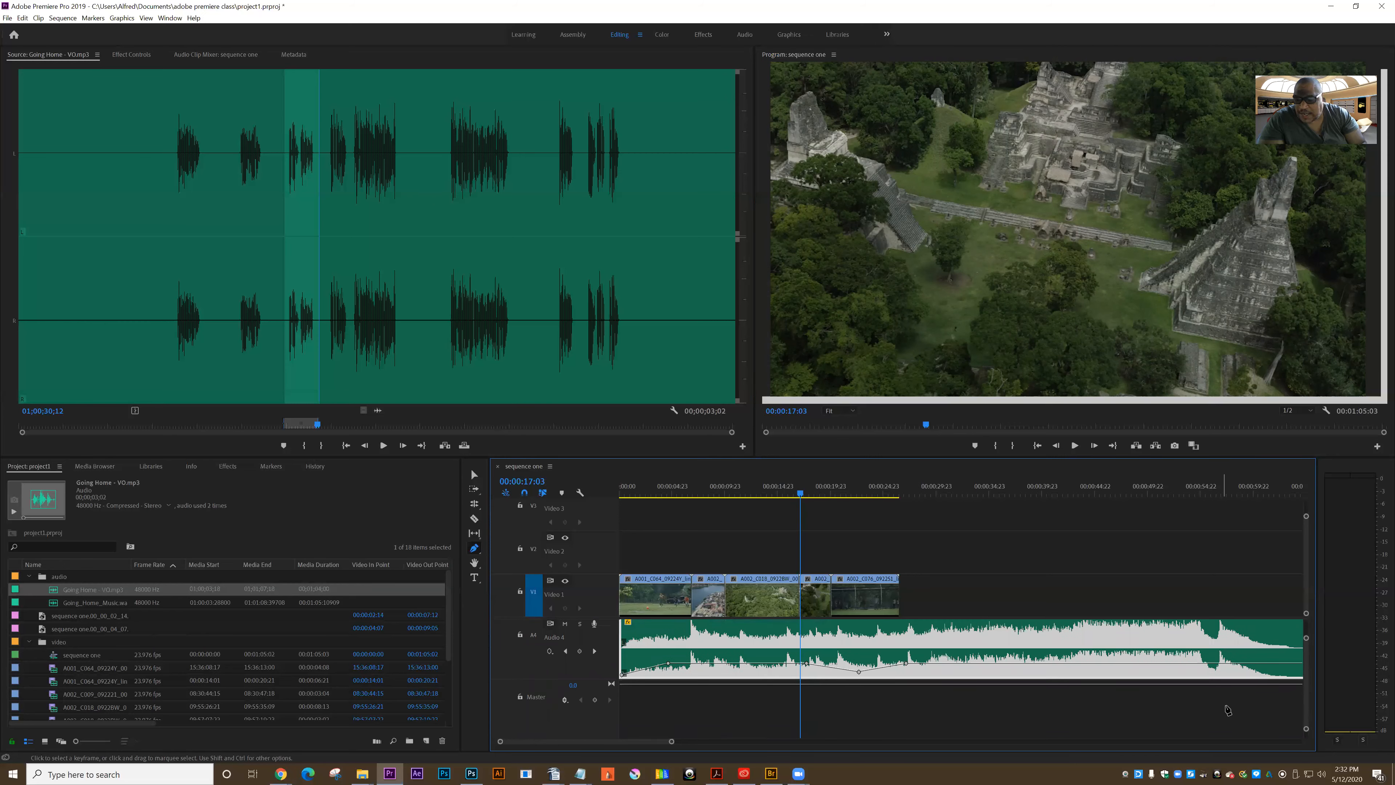
scroll(1308, 684, "up", 2)
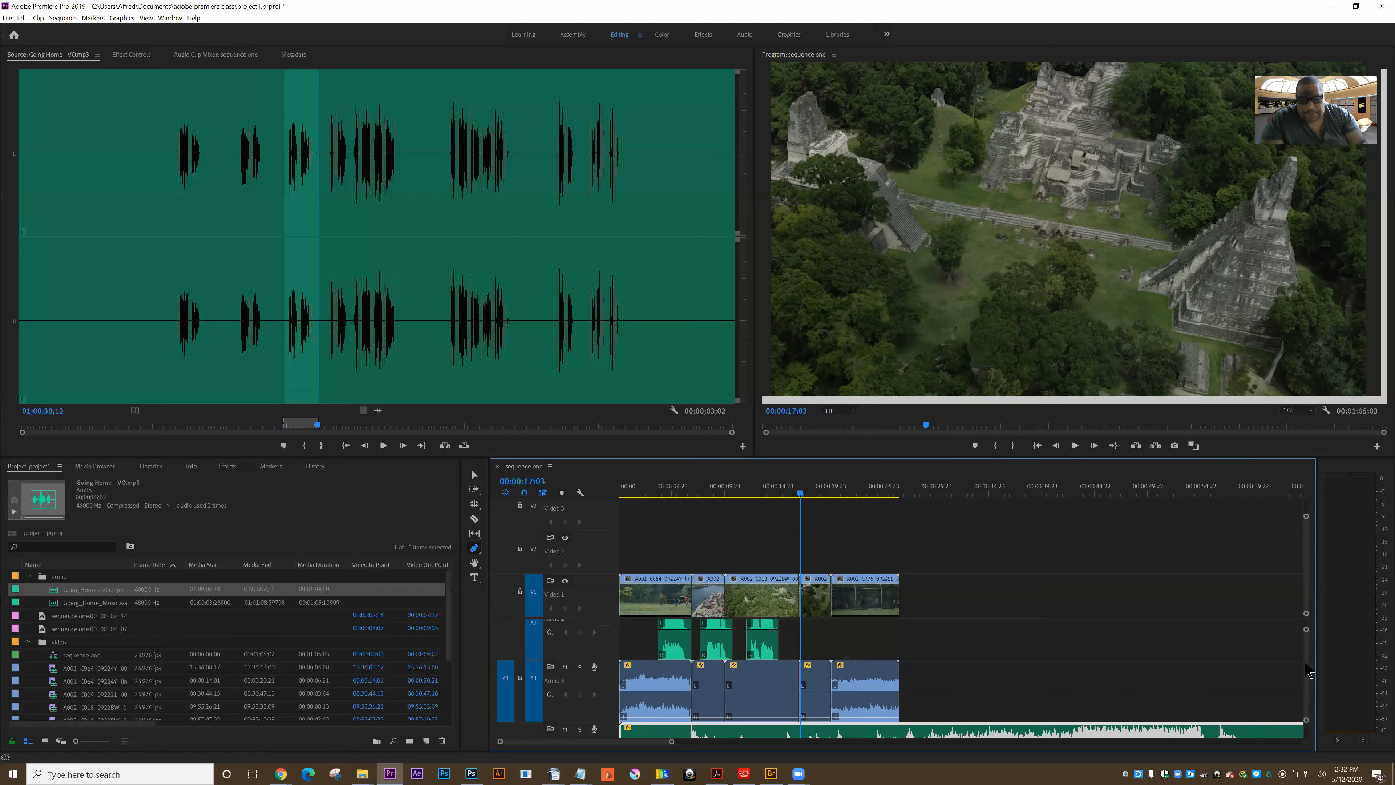
scroll(1306, 682, "down", 1)
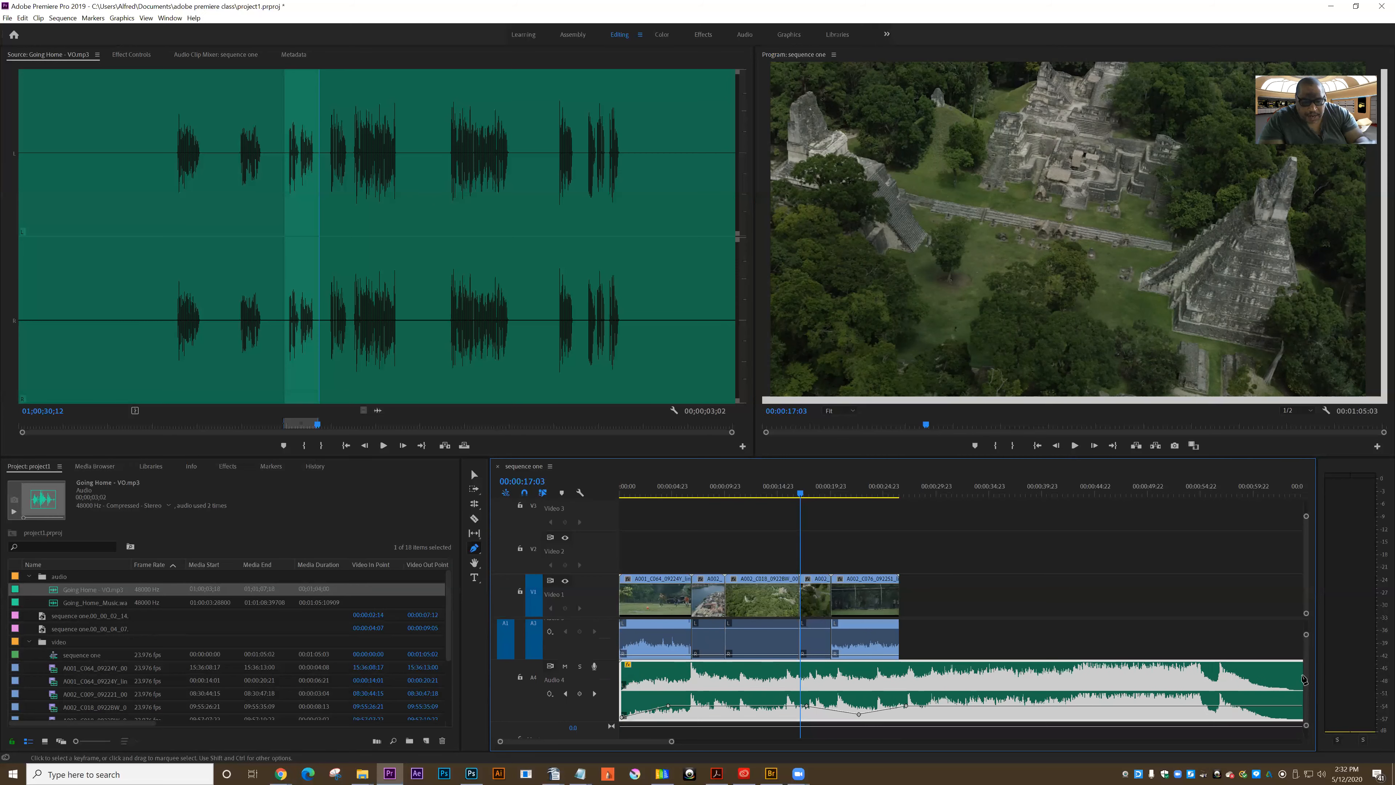